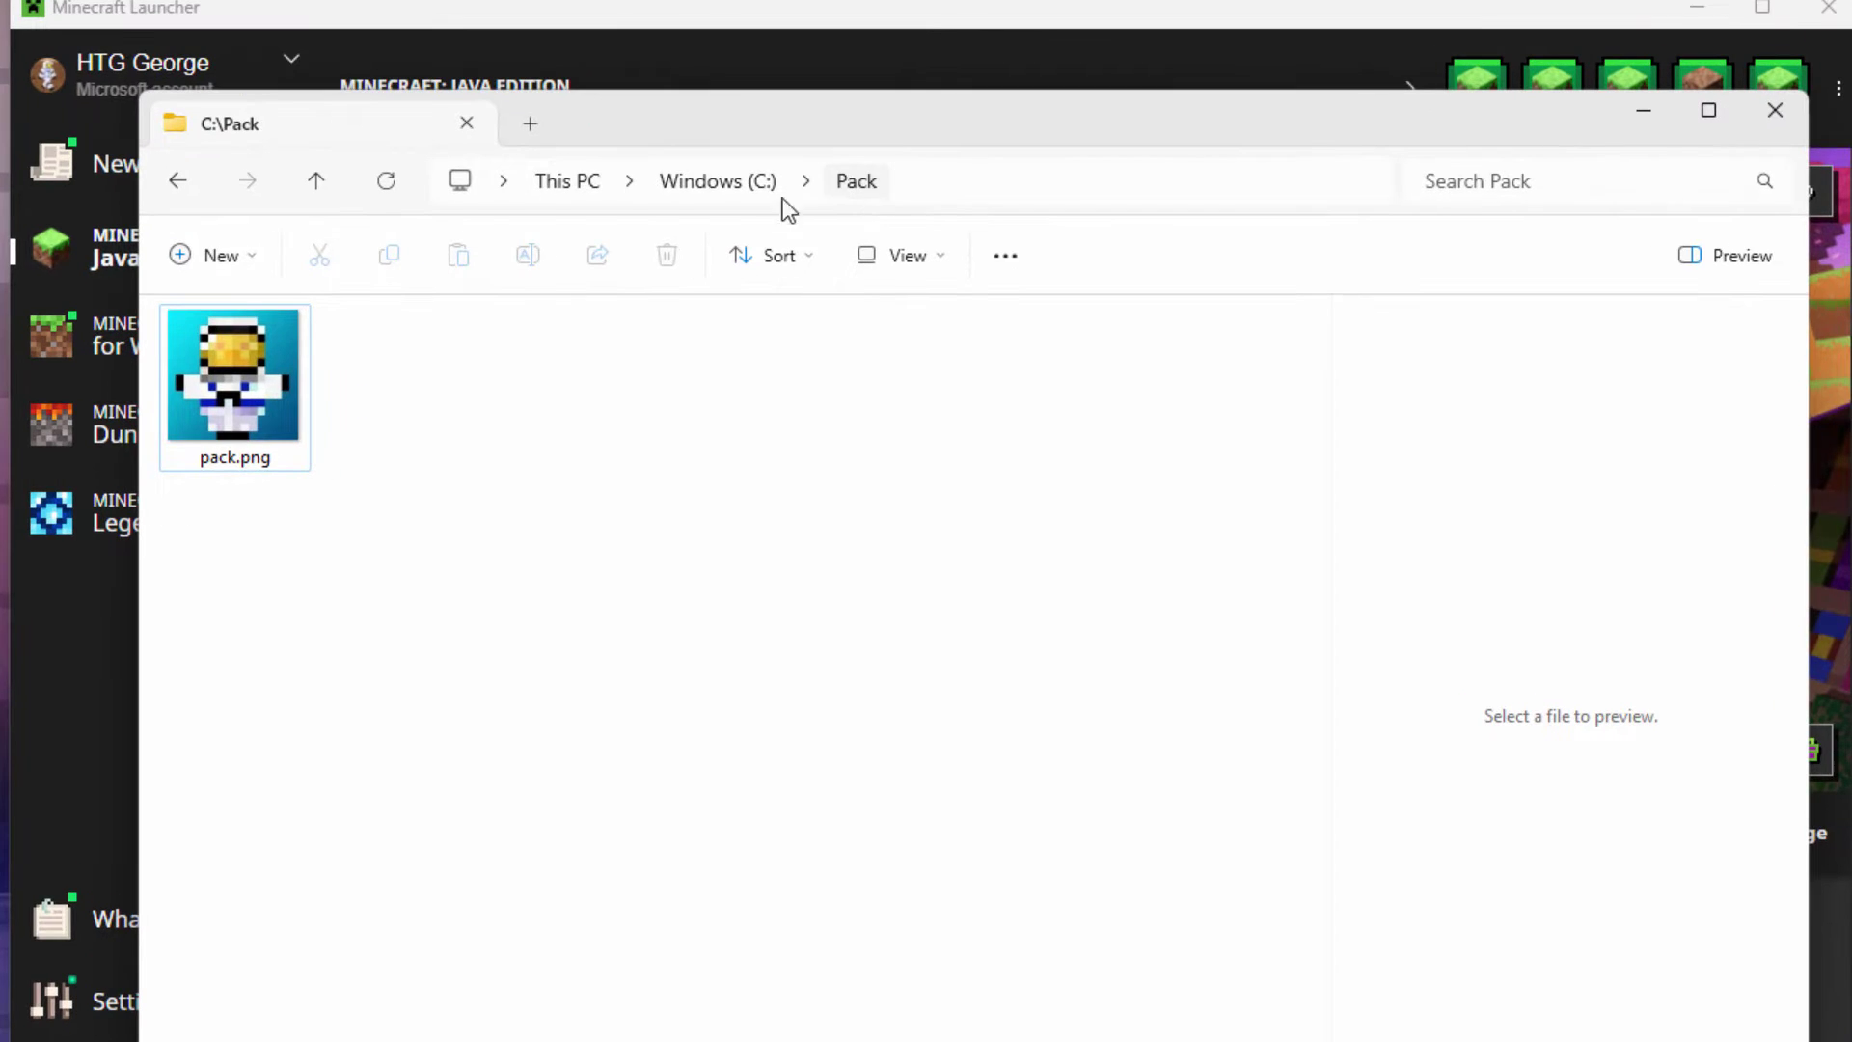
Download the 1.20.5 pack format 32 zip into C:\Pack, minimize Chrome, and select it
left_click(280, 390)
mouse_move(234, 363)
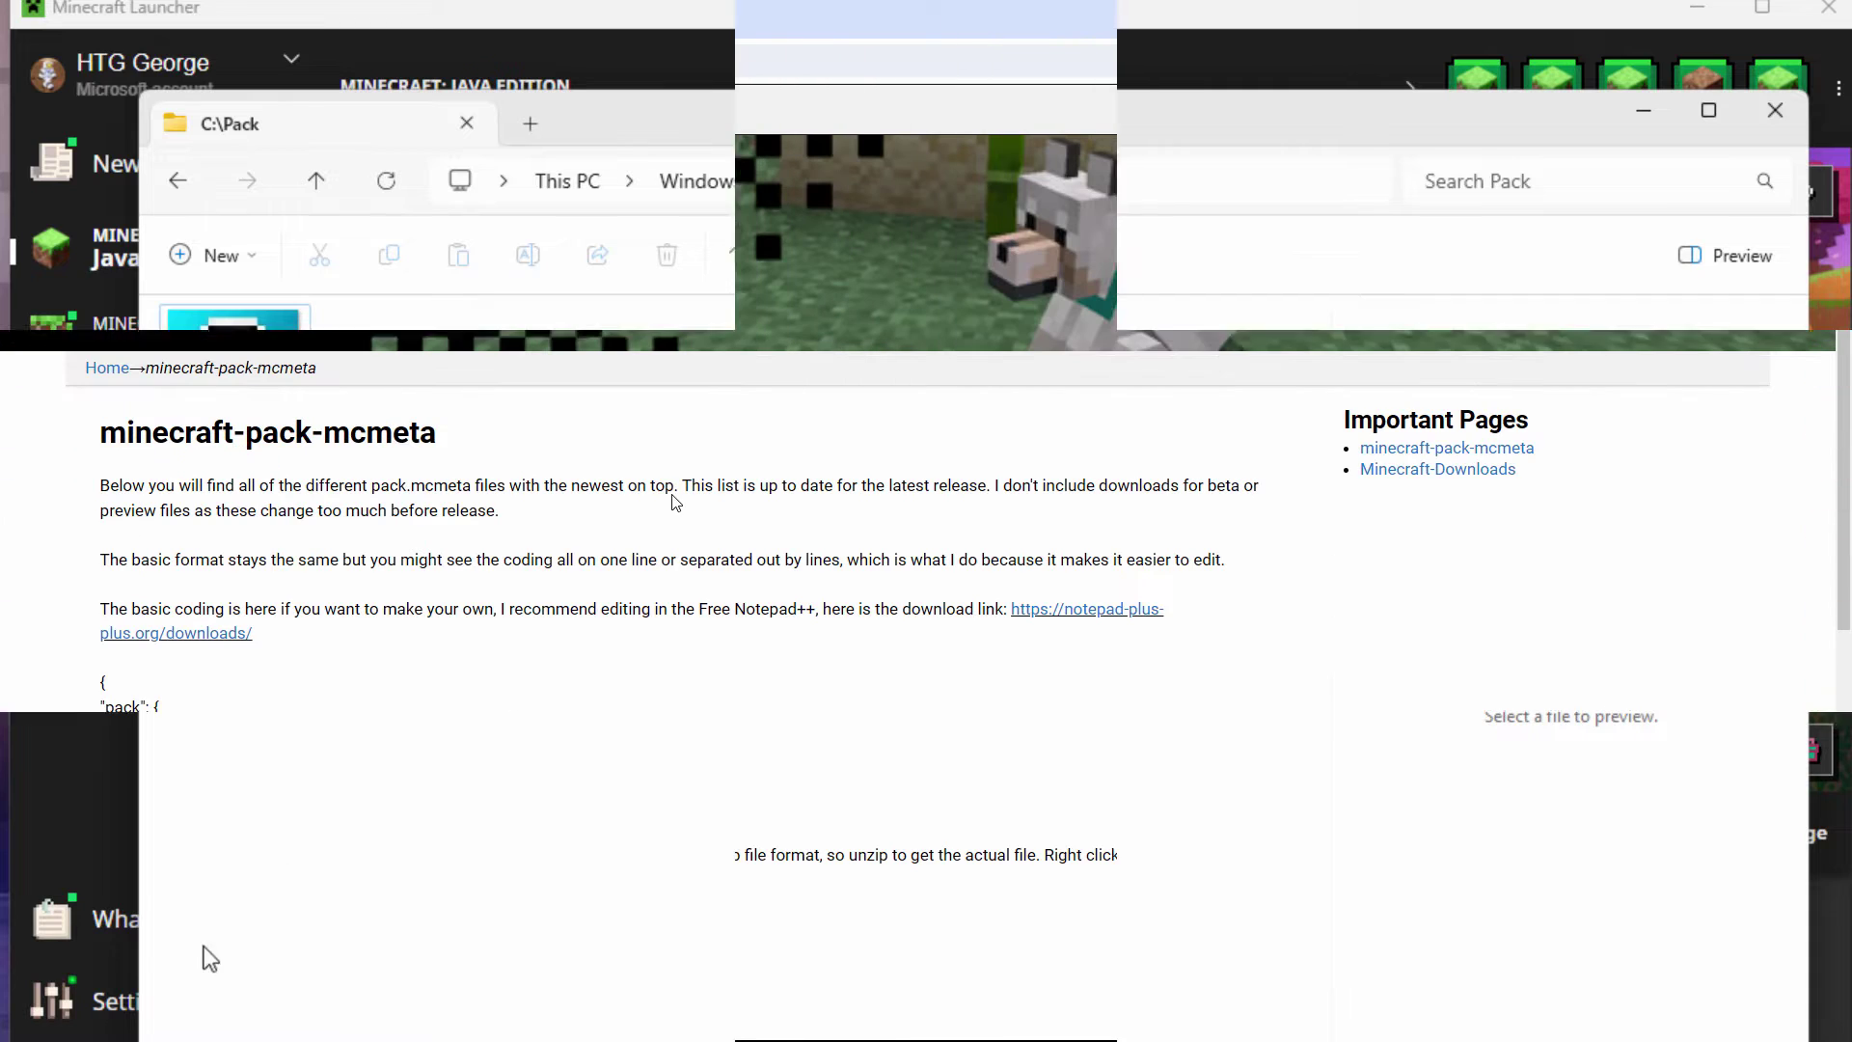
key("ctrl+l")
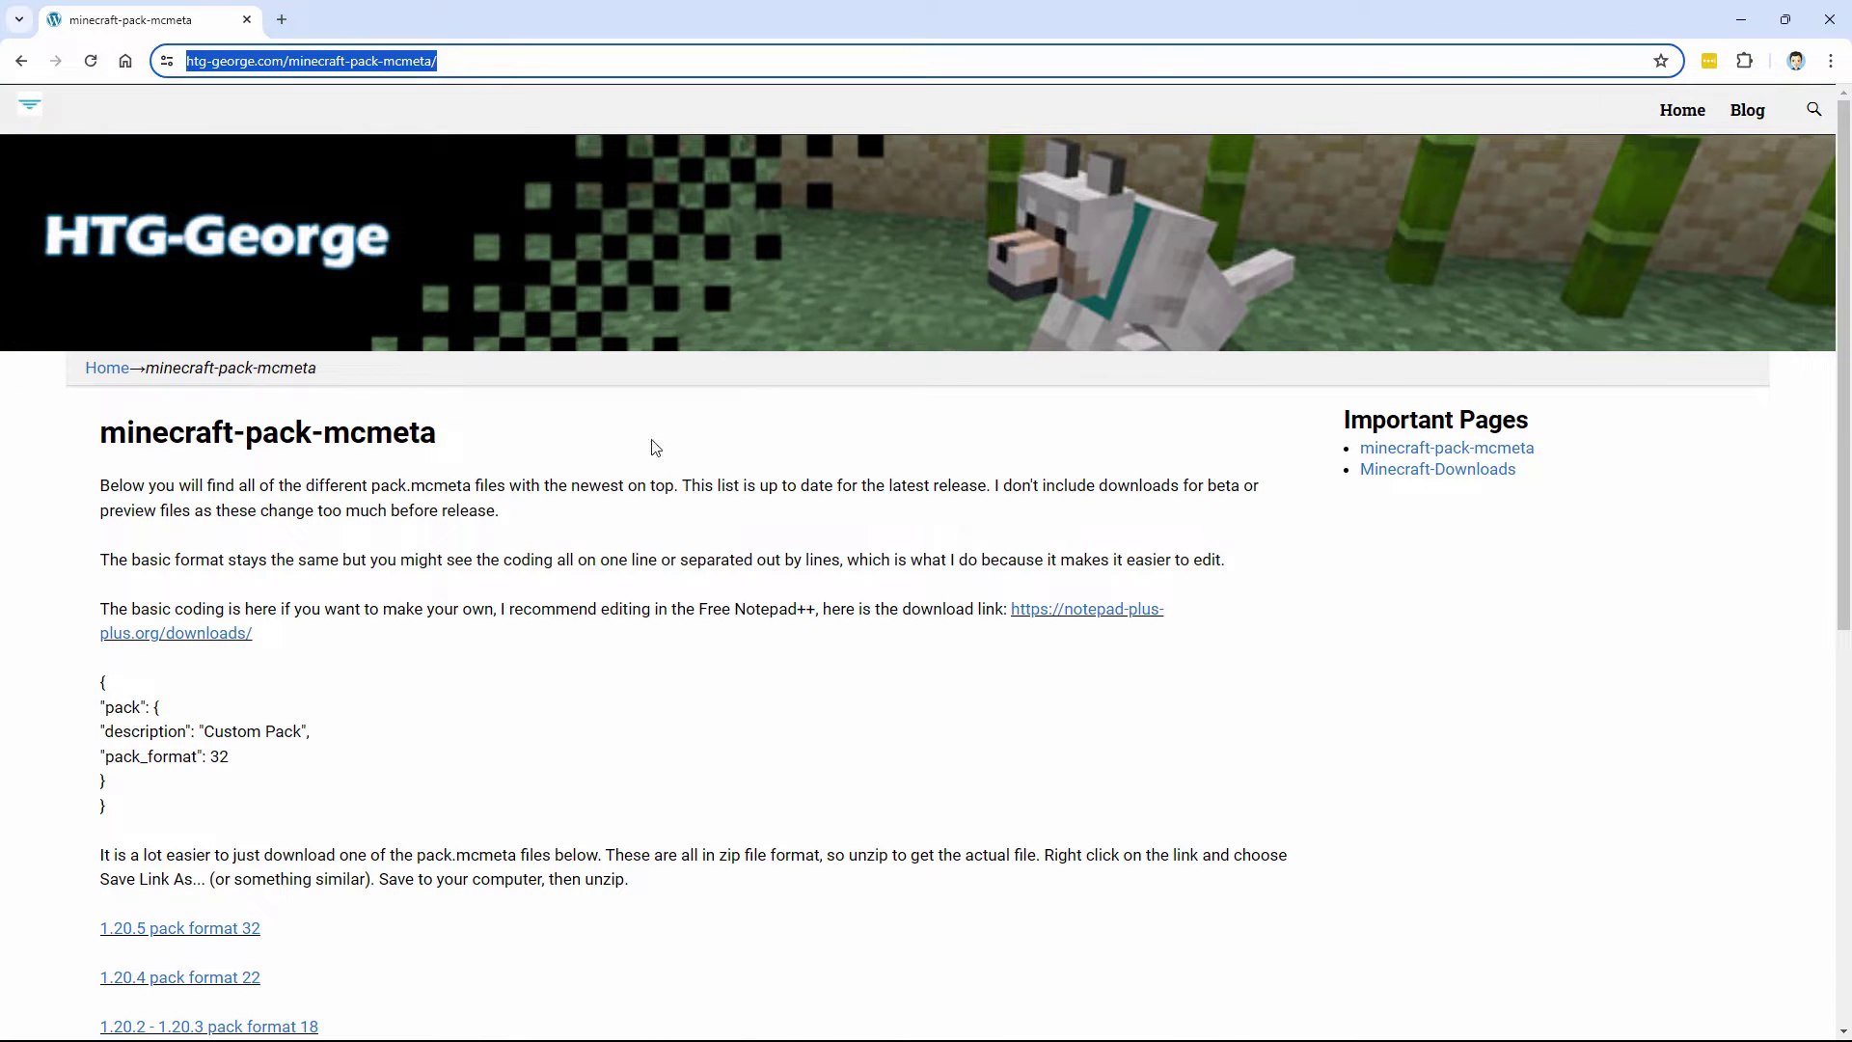
scroll(470, 668, "down", 4)
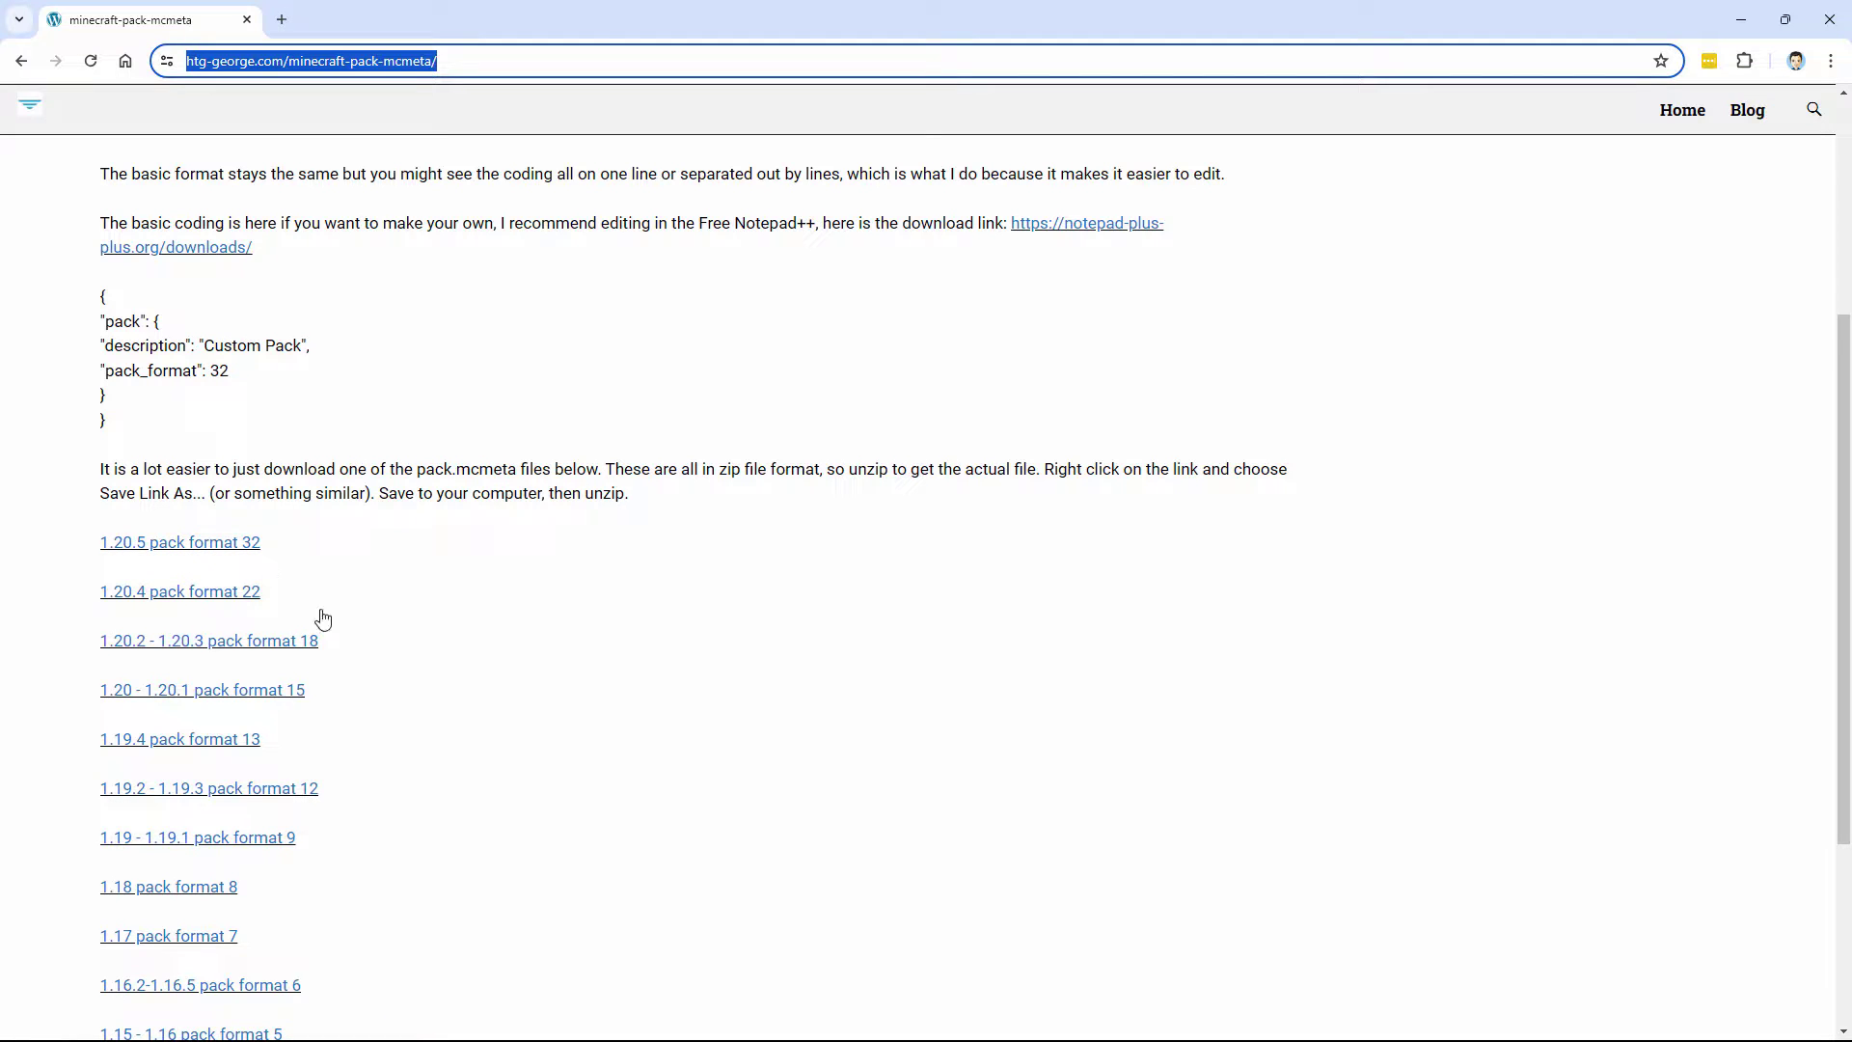
left_click(201, 543)
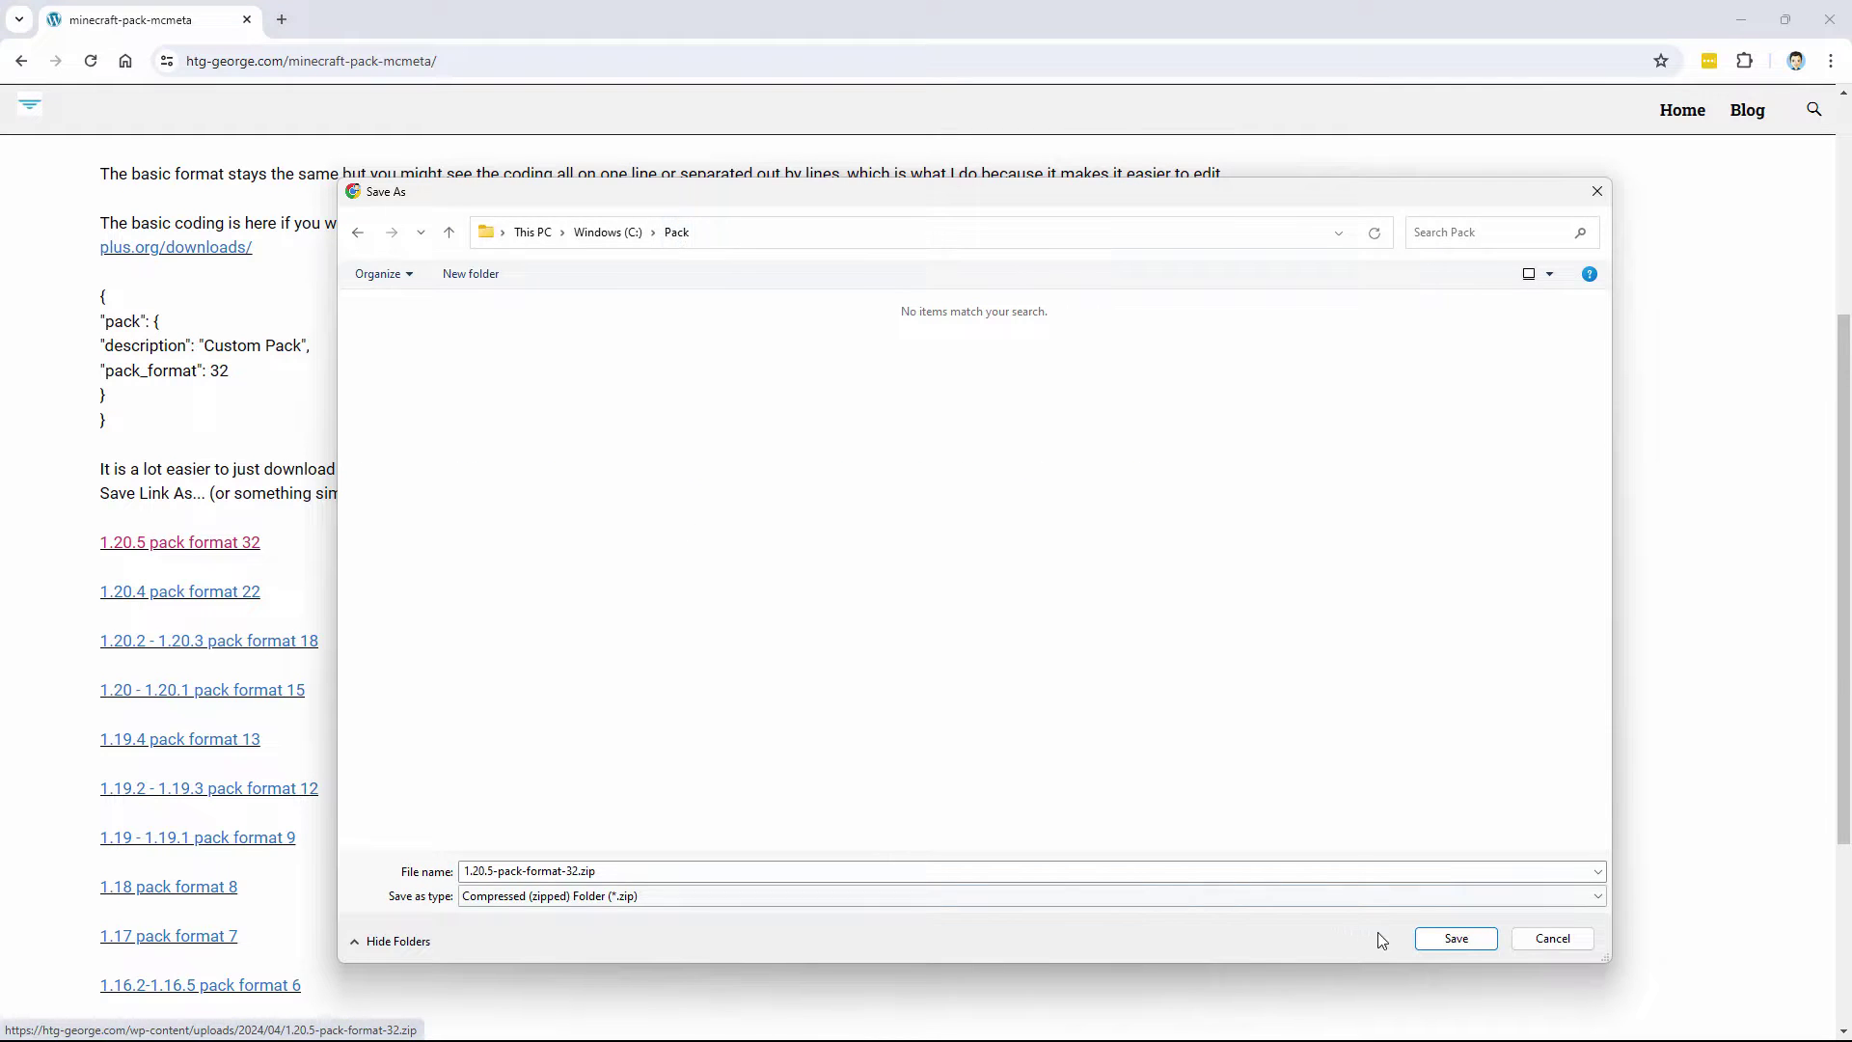
left_click(1456, 939)
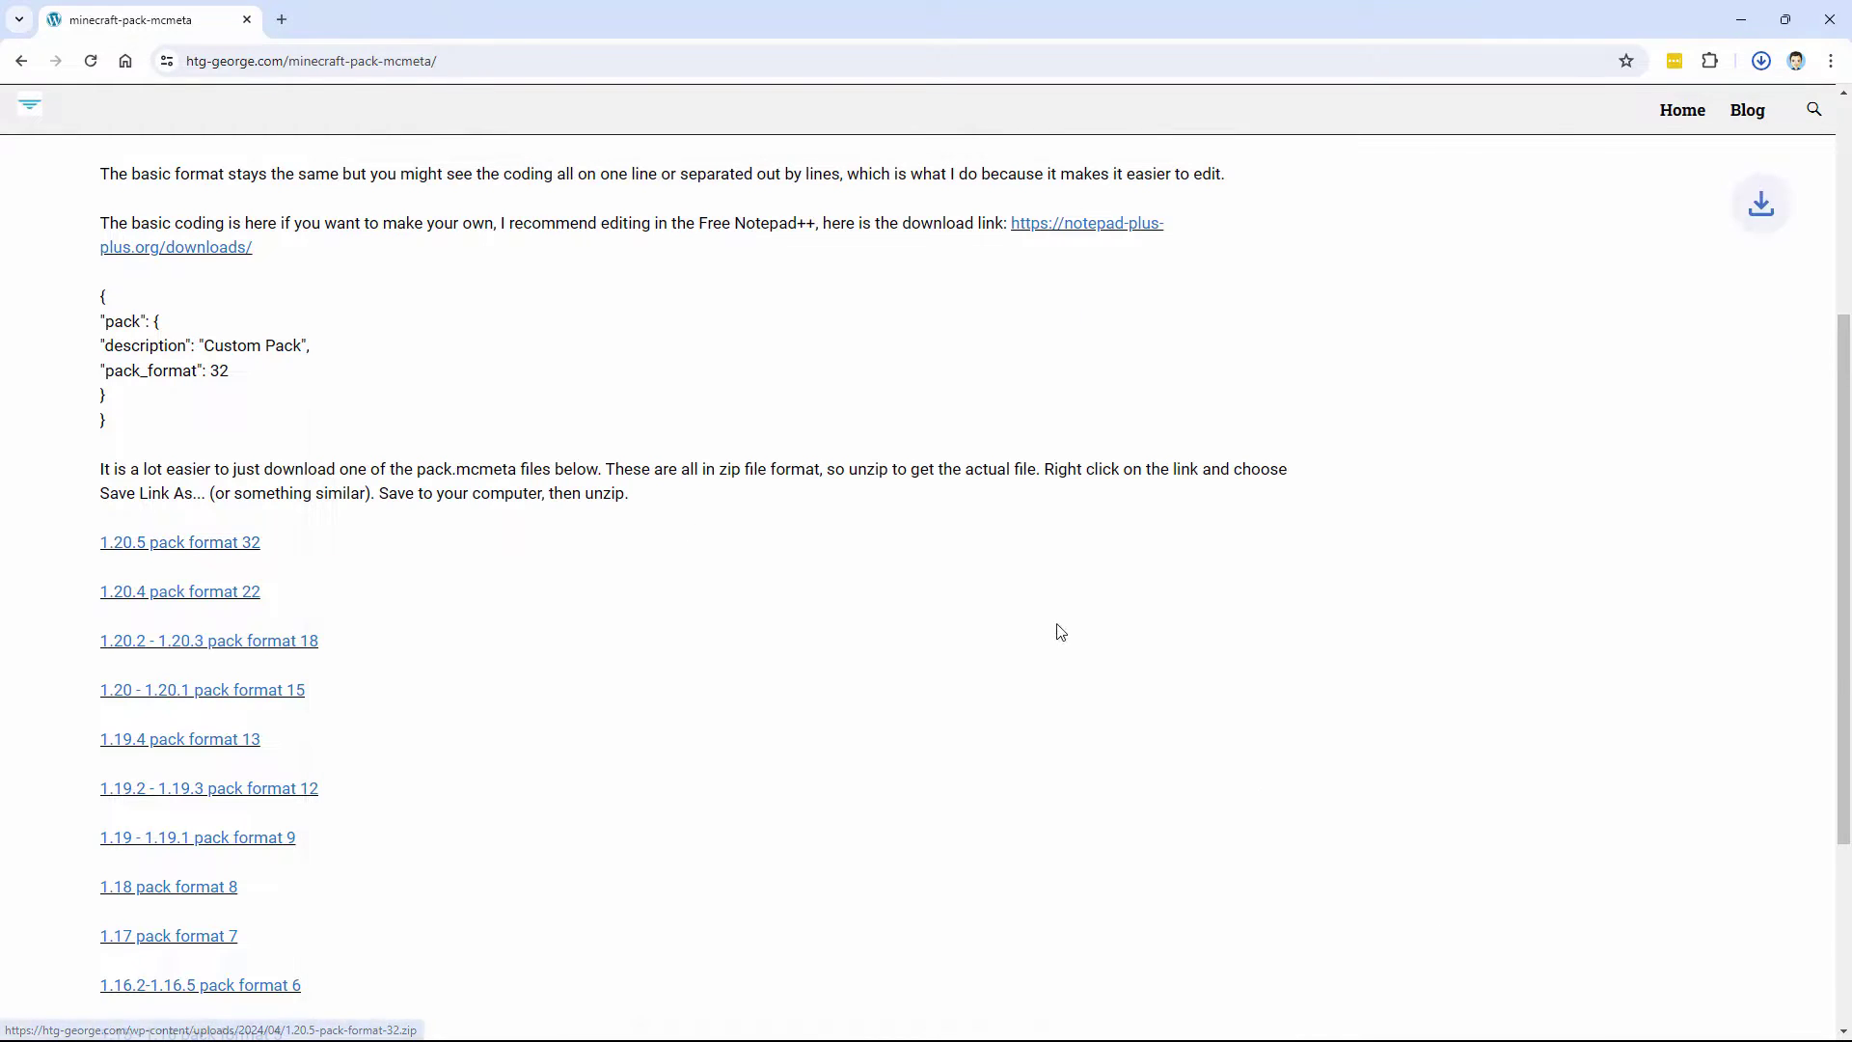
left_click(1741, 27)
left_click(575, 430)
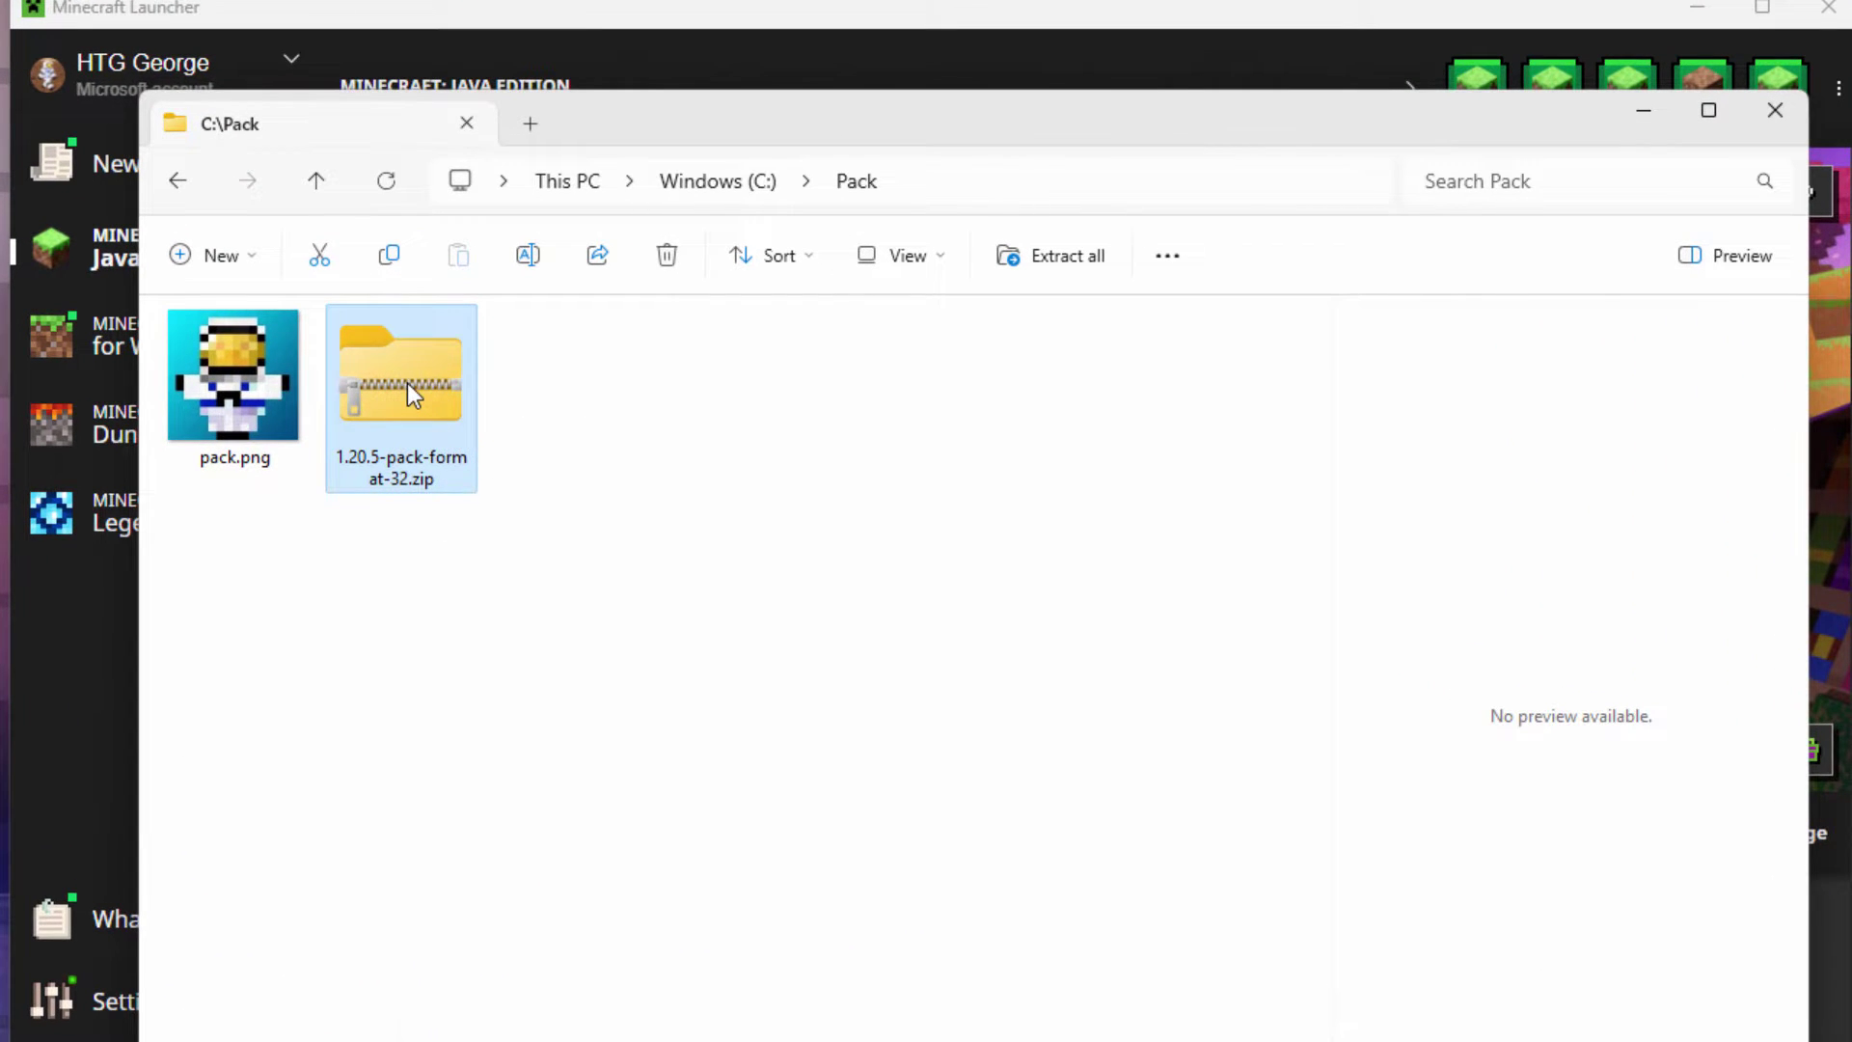
Open the zip in a new window and copy pack.mcmeta out into C:\Pack
right_click(407, 384)
left_click(604, 523)
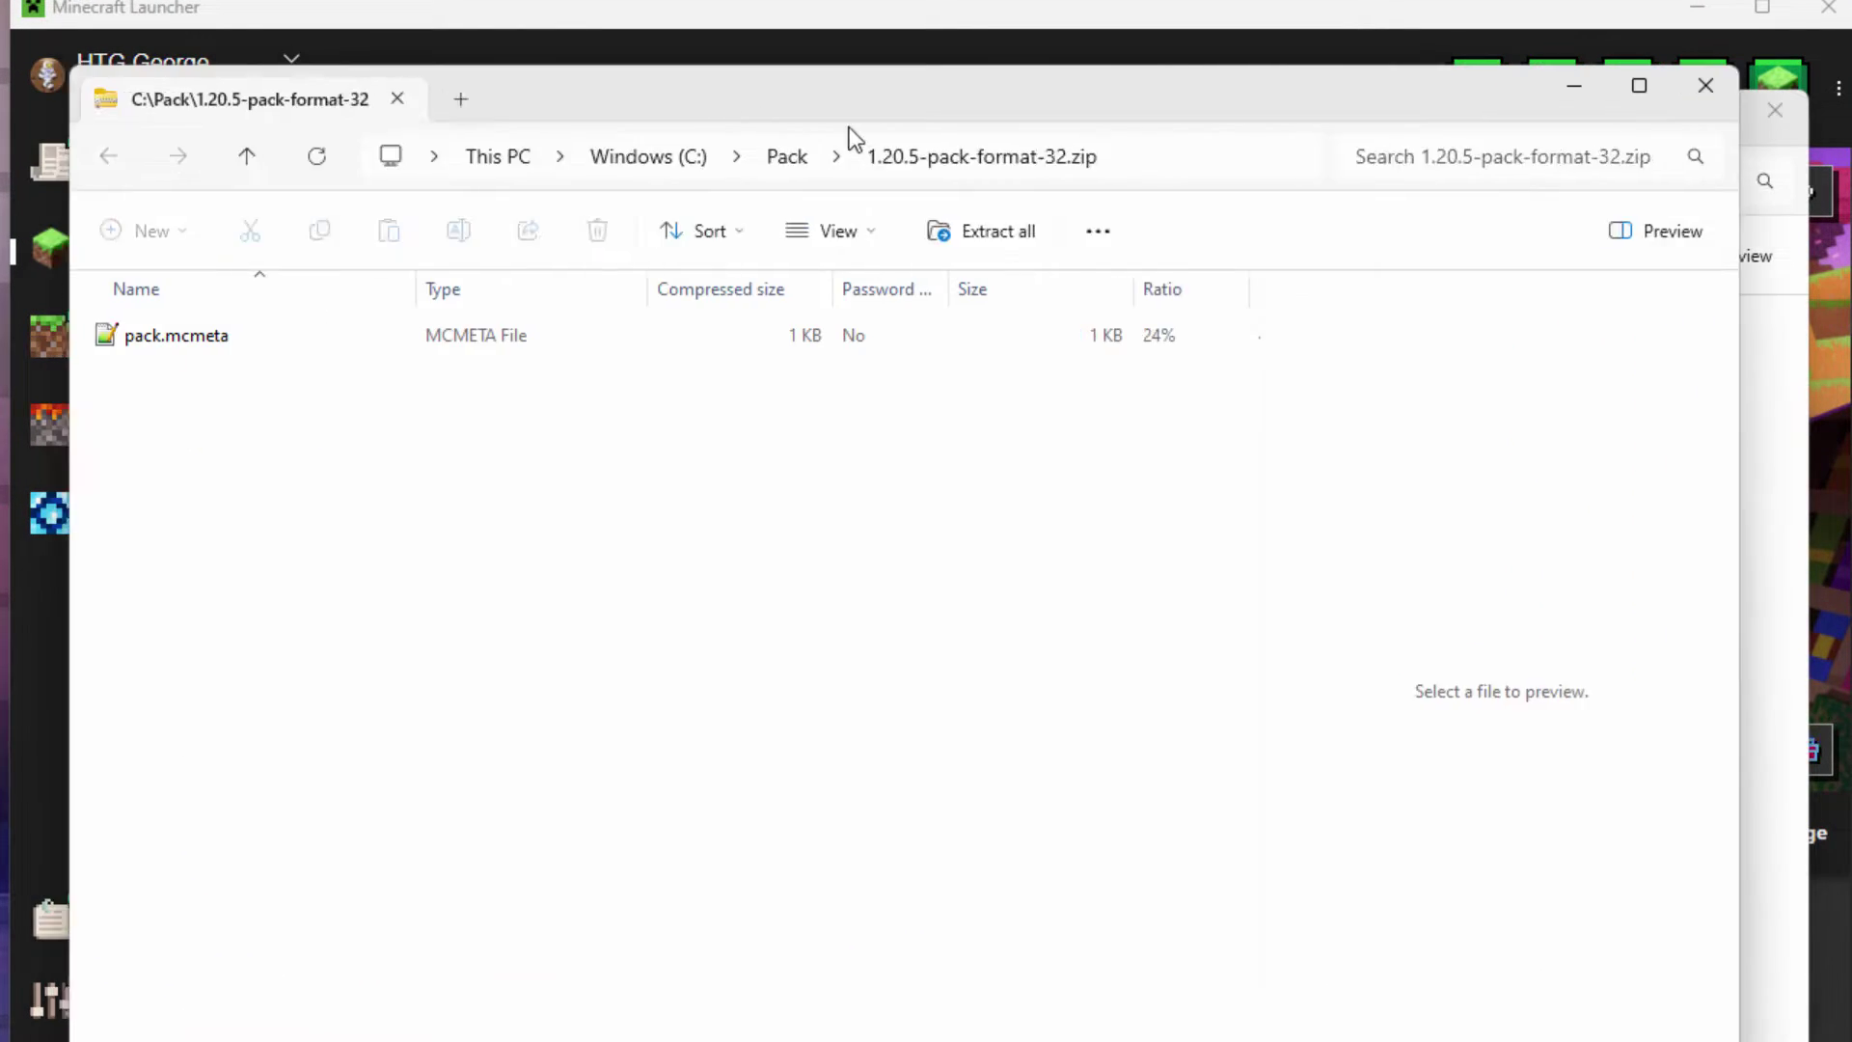
left_click(778, 450)
left_click_drag(797, 454, 299, 675)
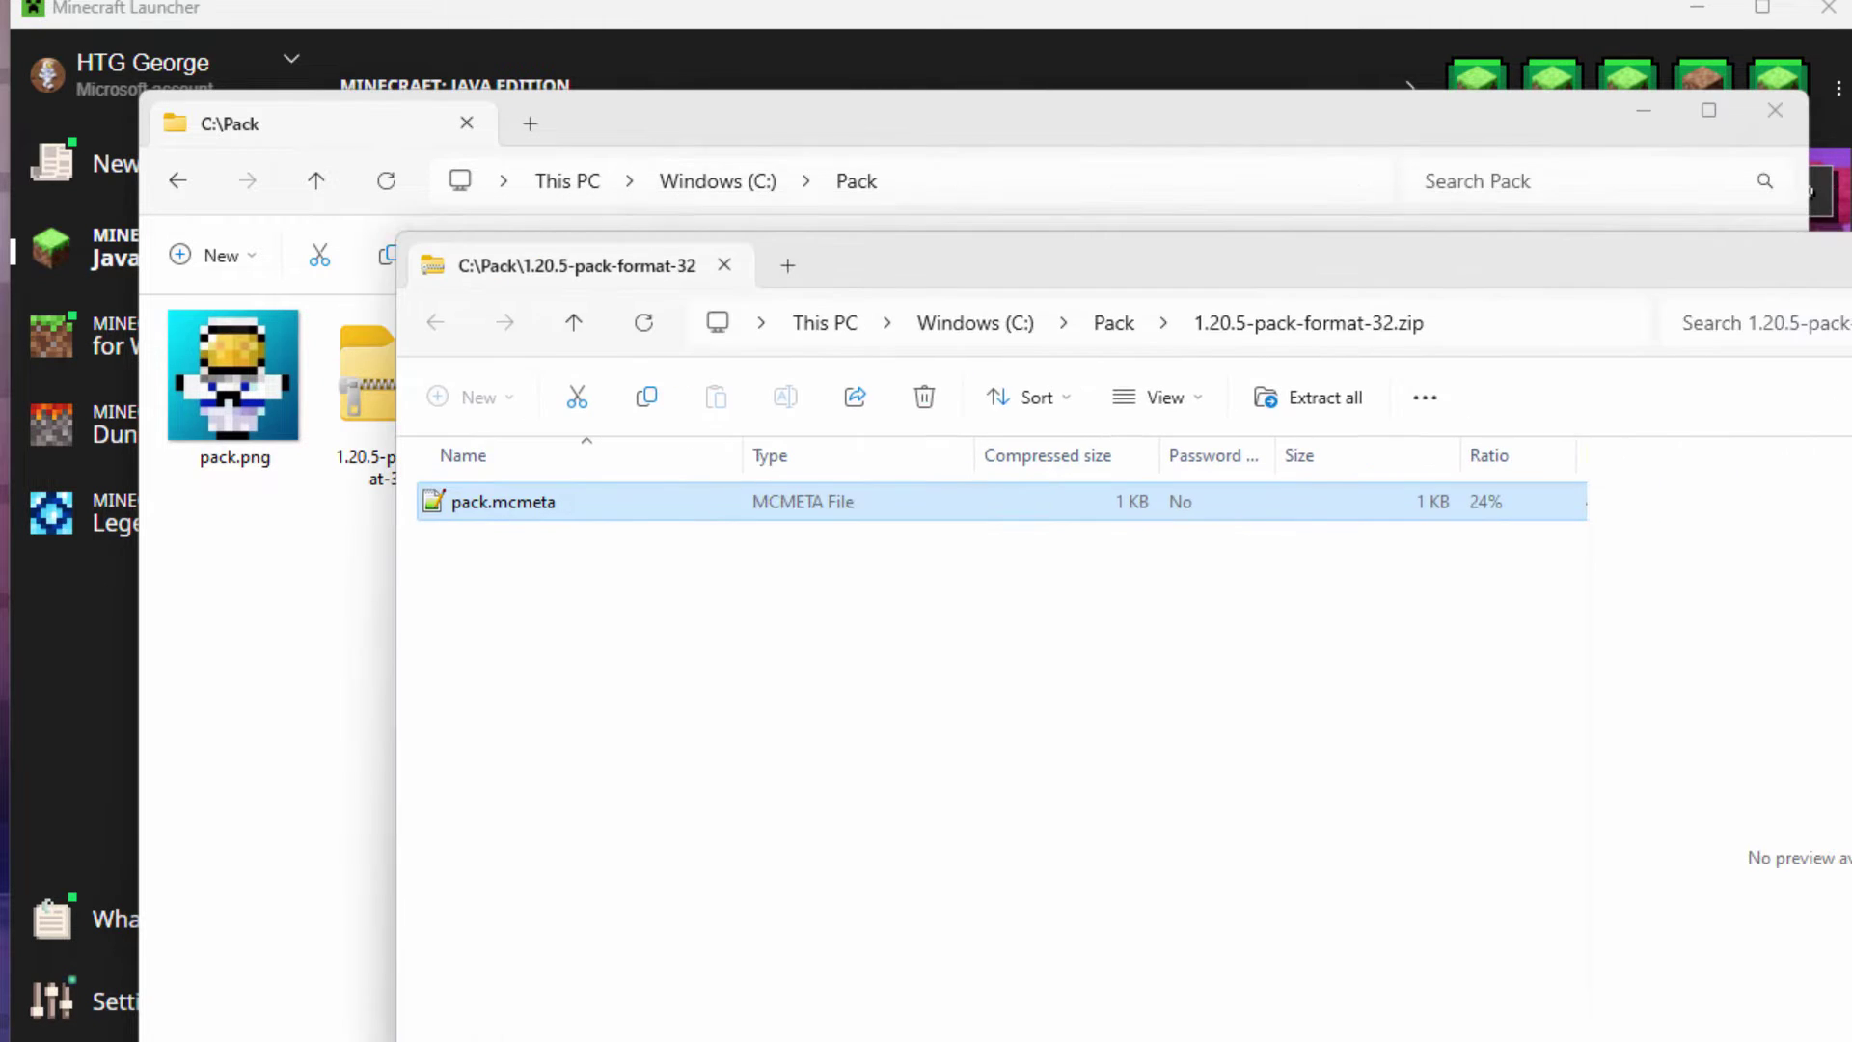
key("ctrl+w")
Delete the downloaded zip from C:\Pack
left_click(398, 413)
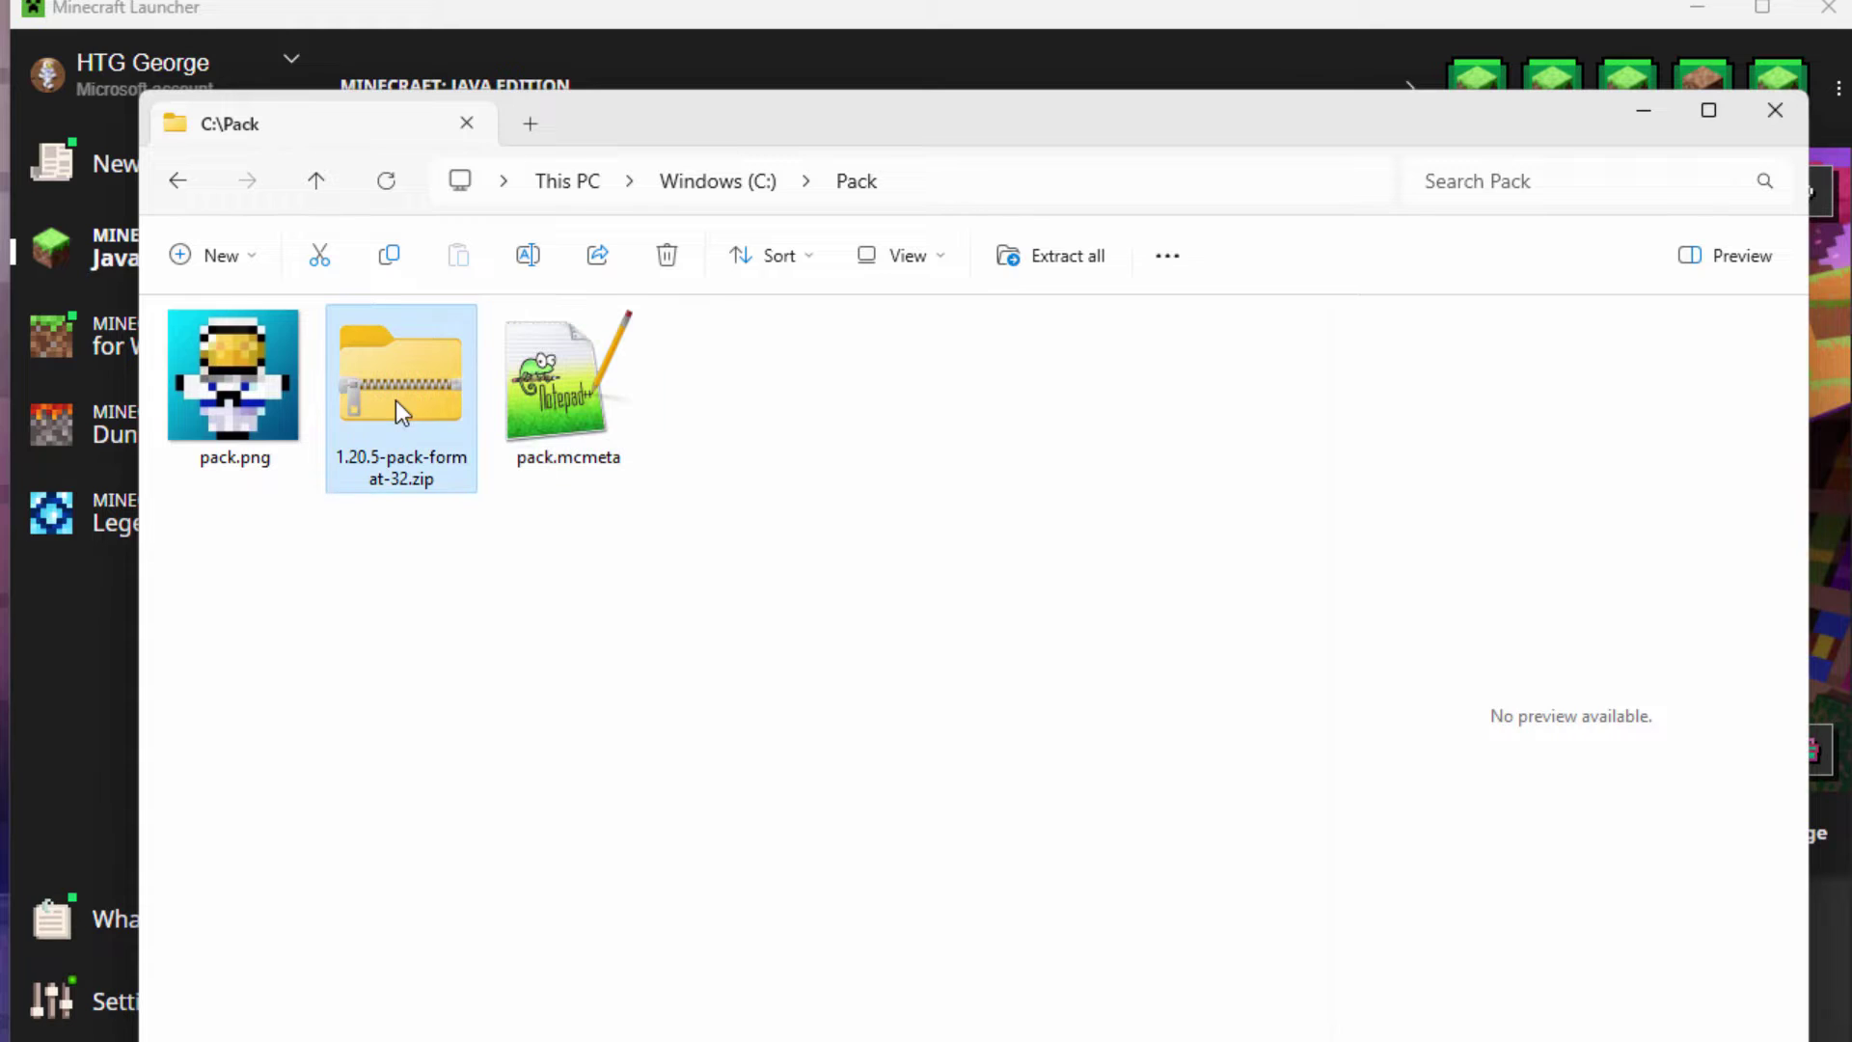
right_click(397, 385)
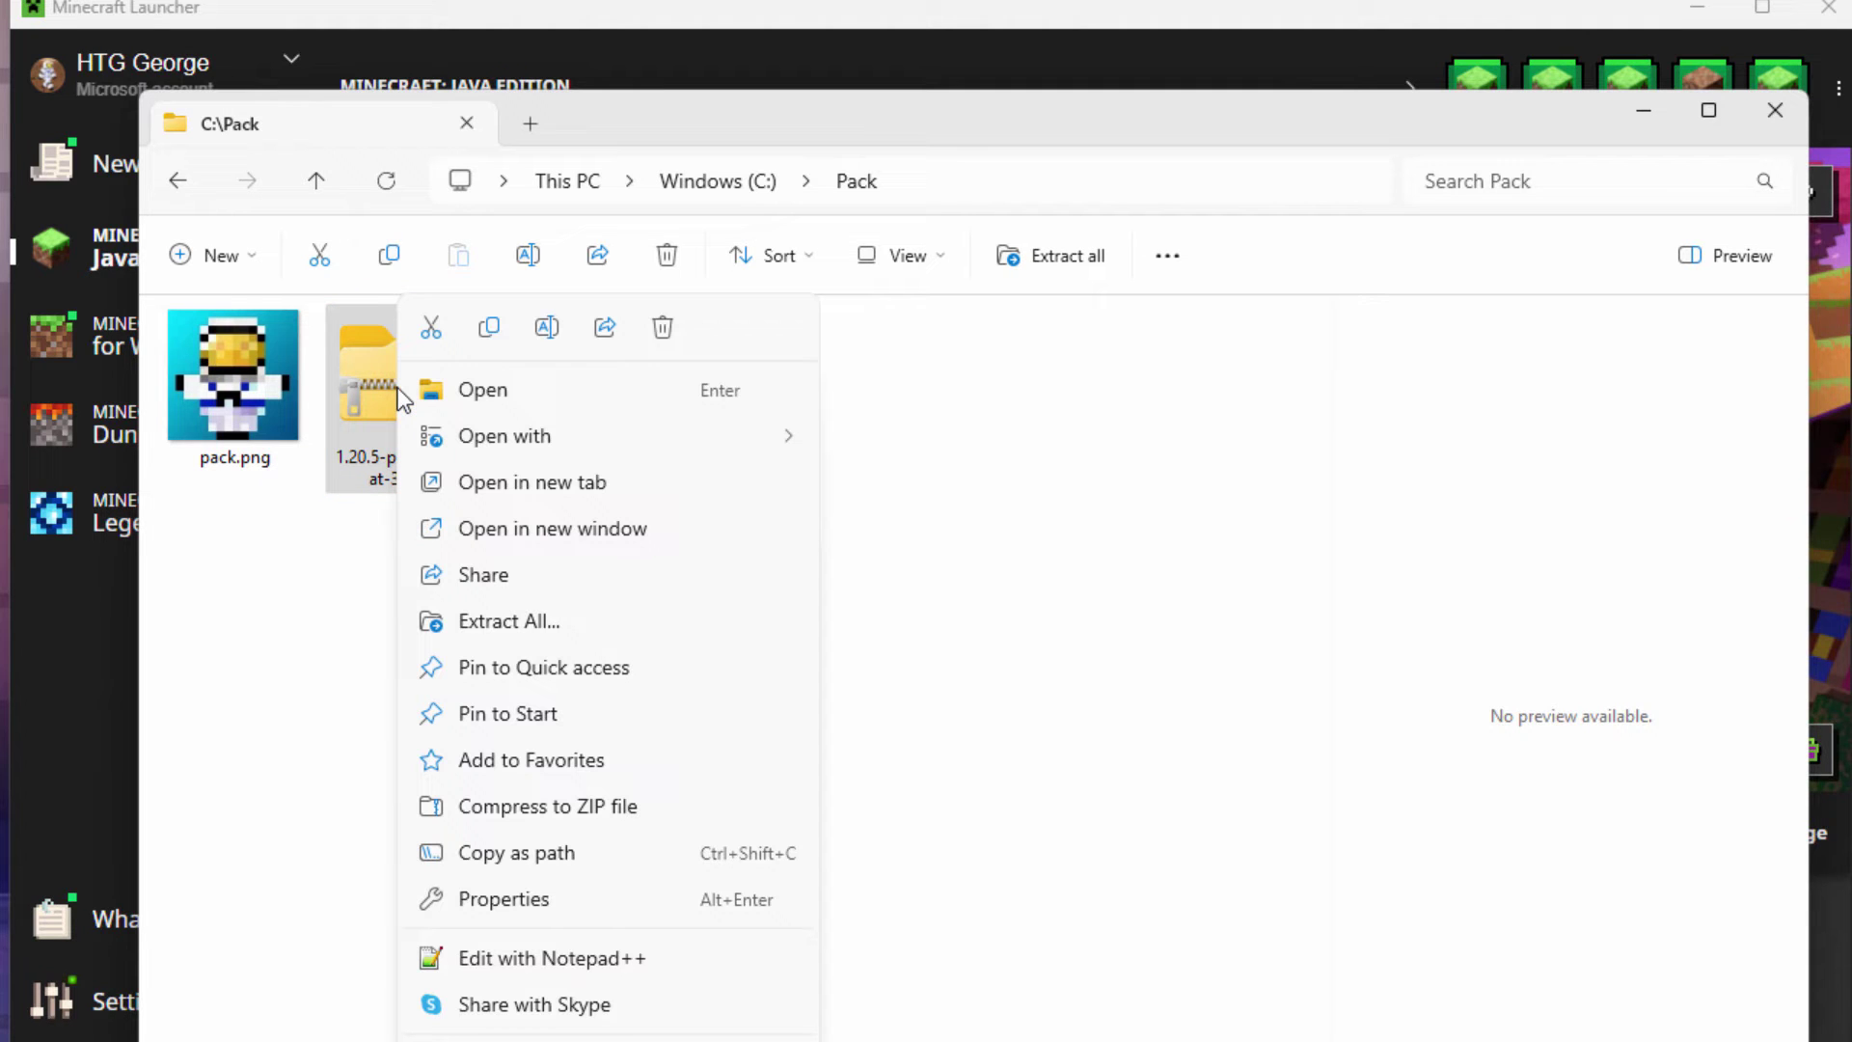
left_click(666, 328)
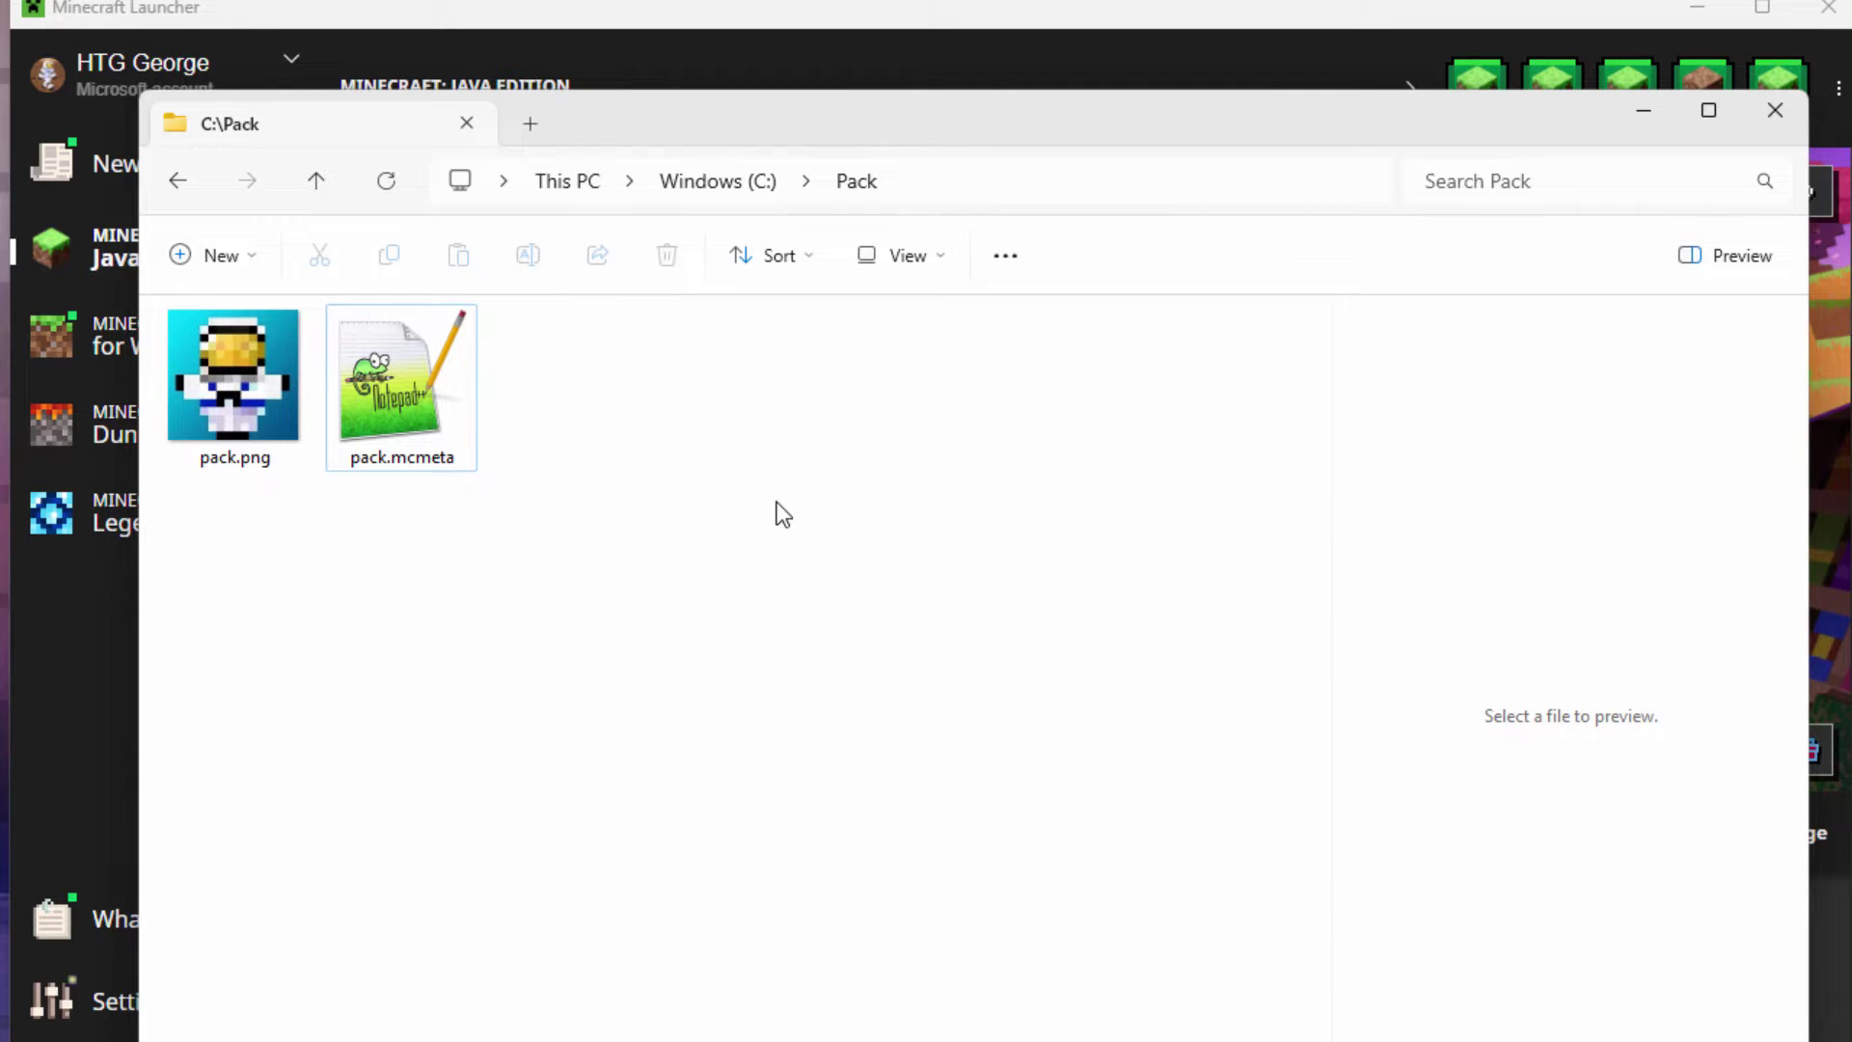
From the launcher's Installations list, open the Latest release .minecraft folder
left_click(760, 12)
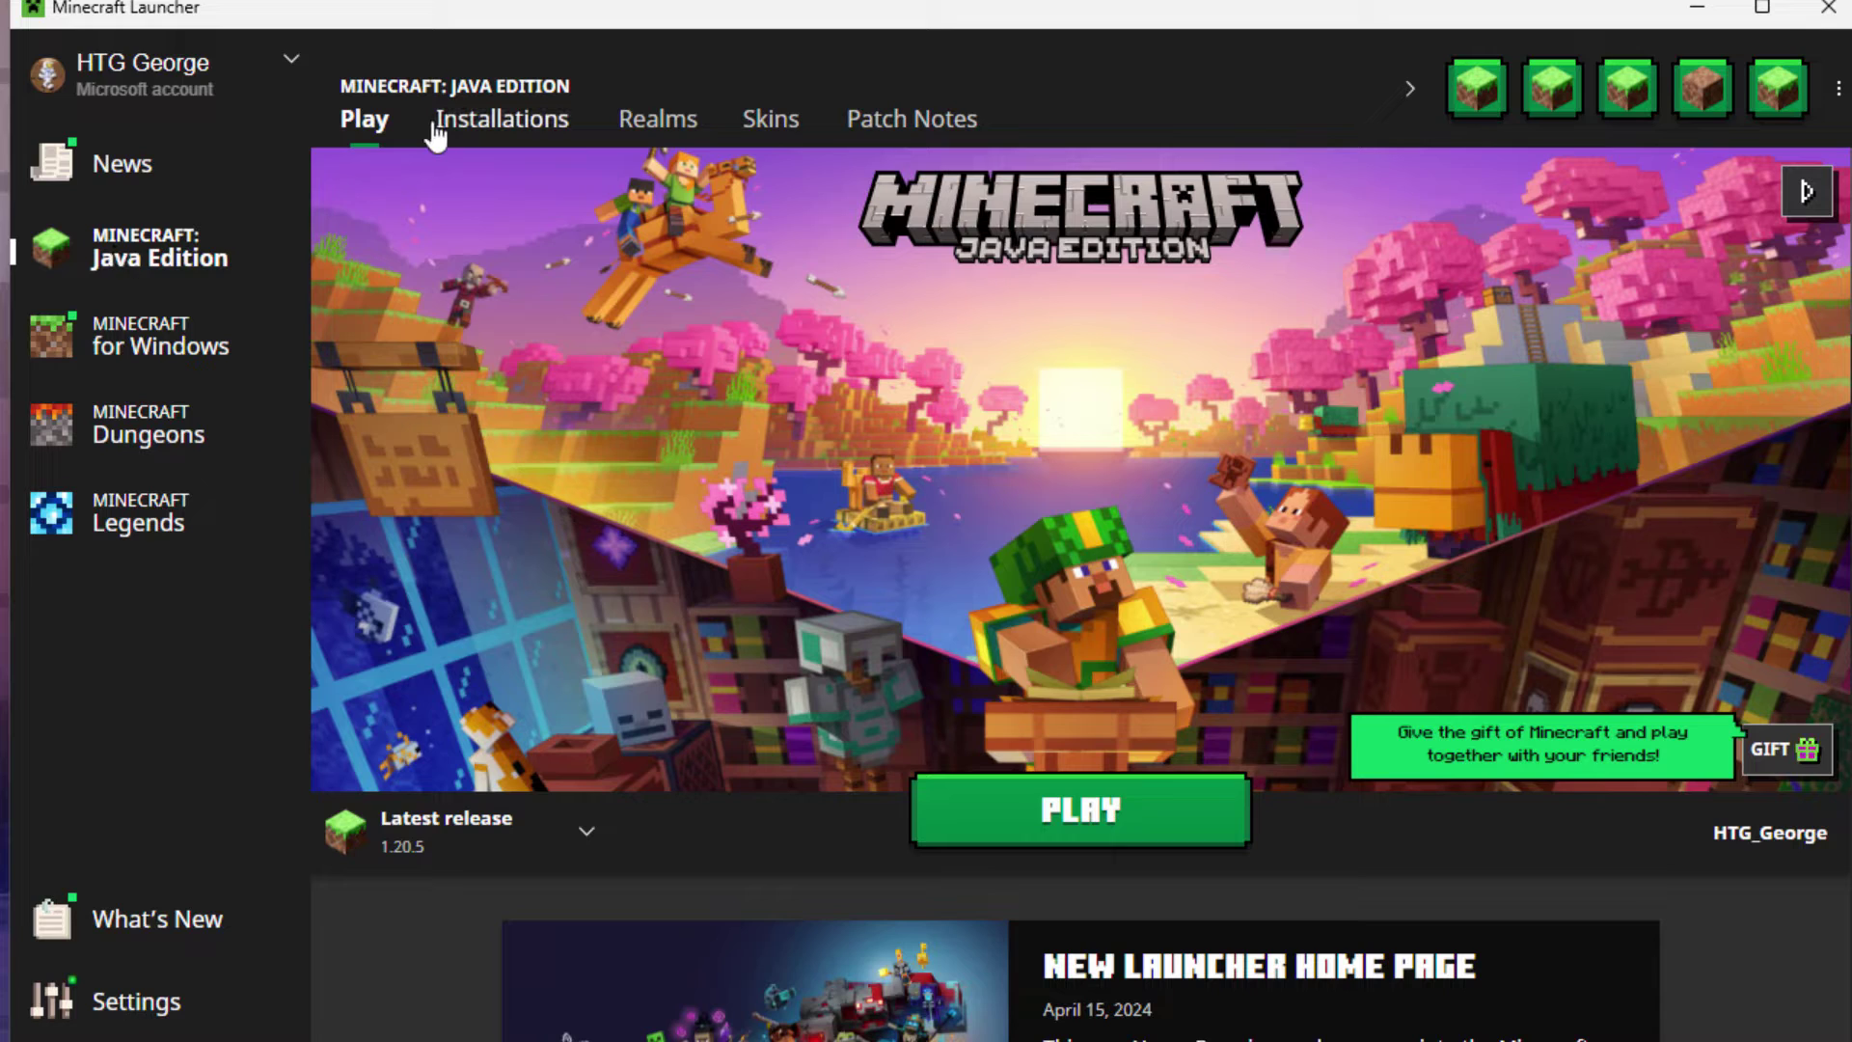
left_click(500, 120)
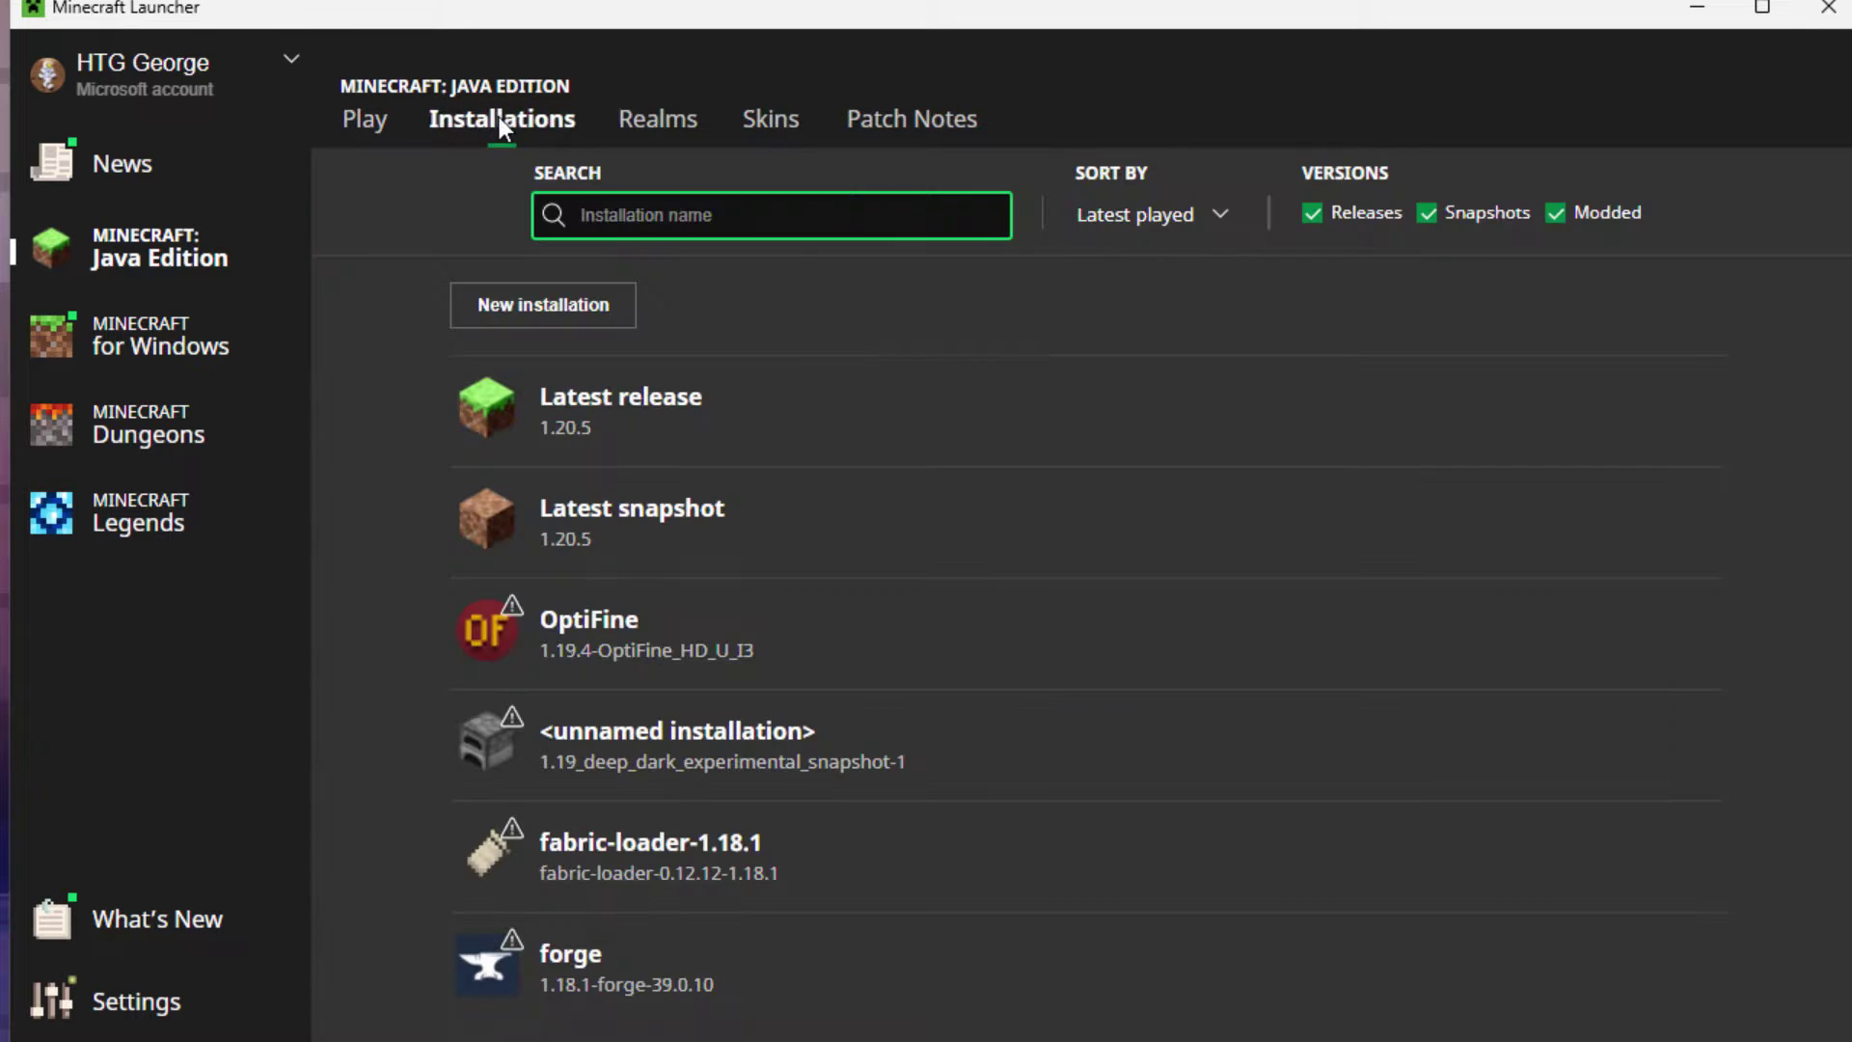
mouse_move(875, 415)
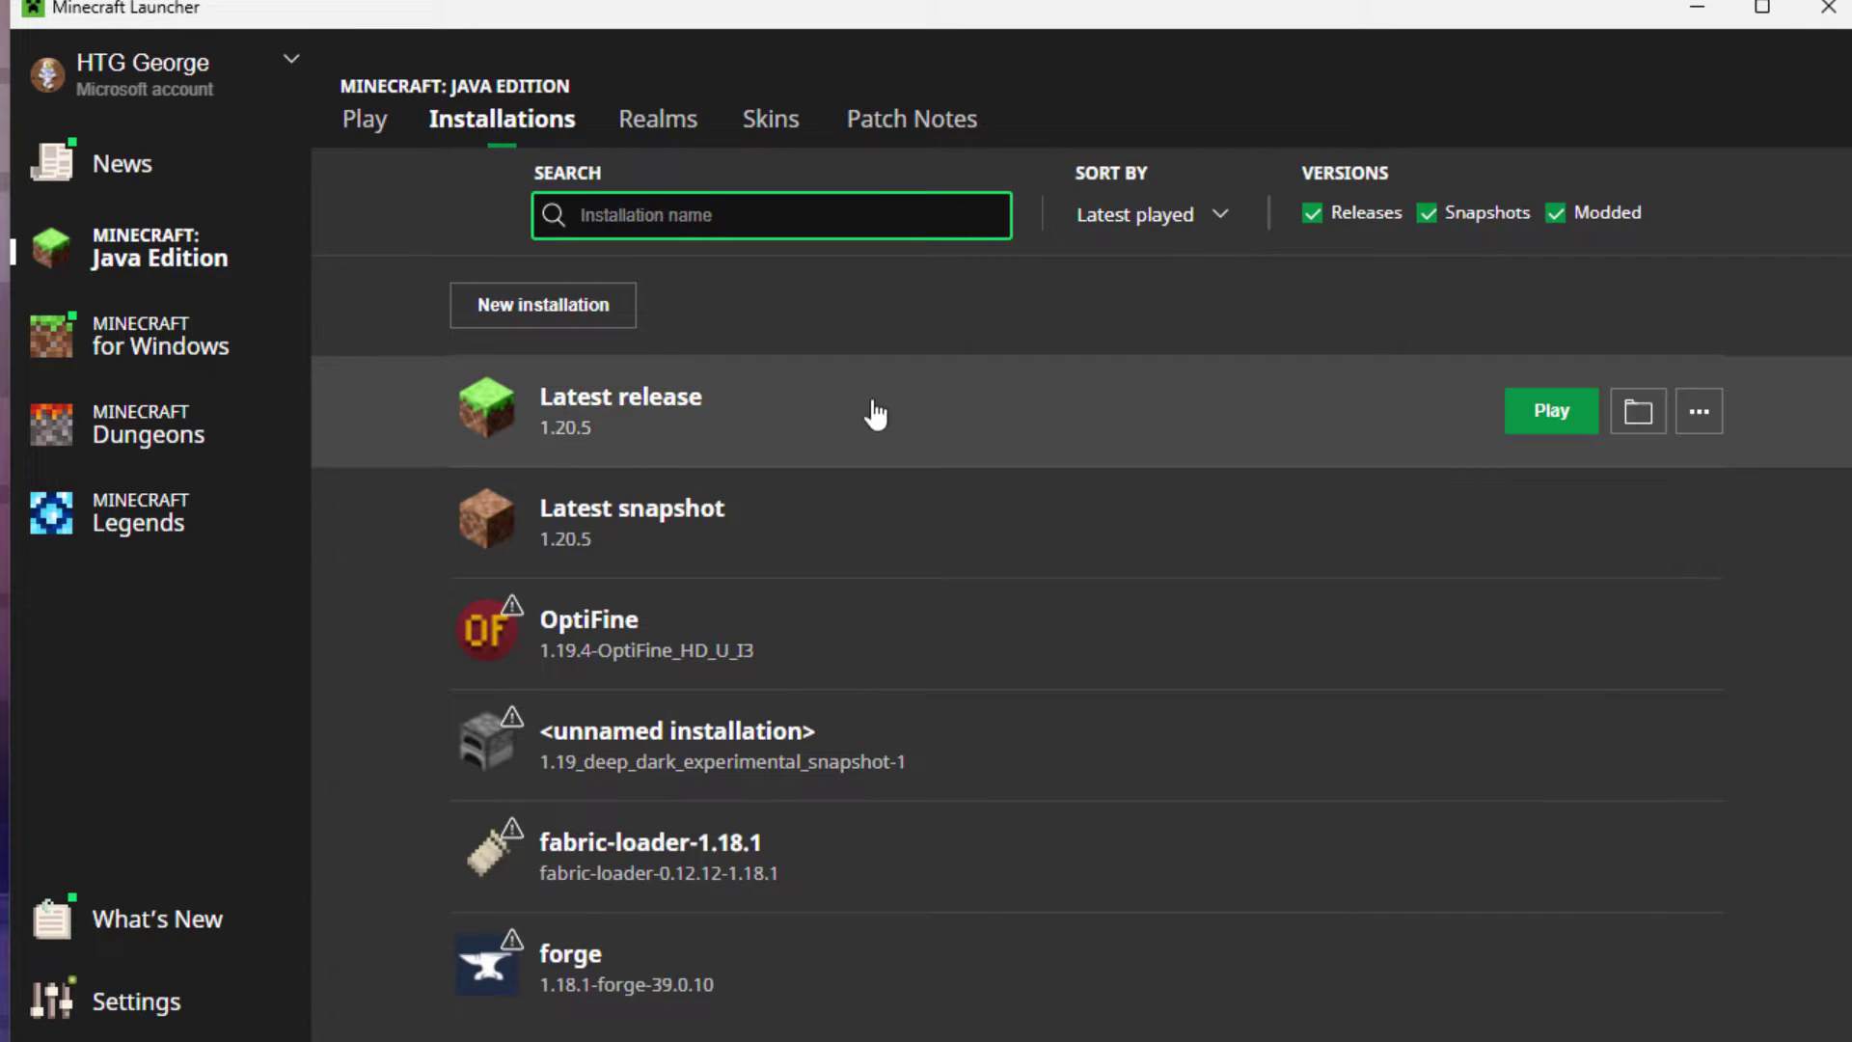
left_click(1639, 415)
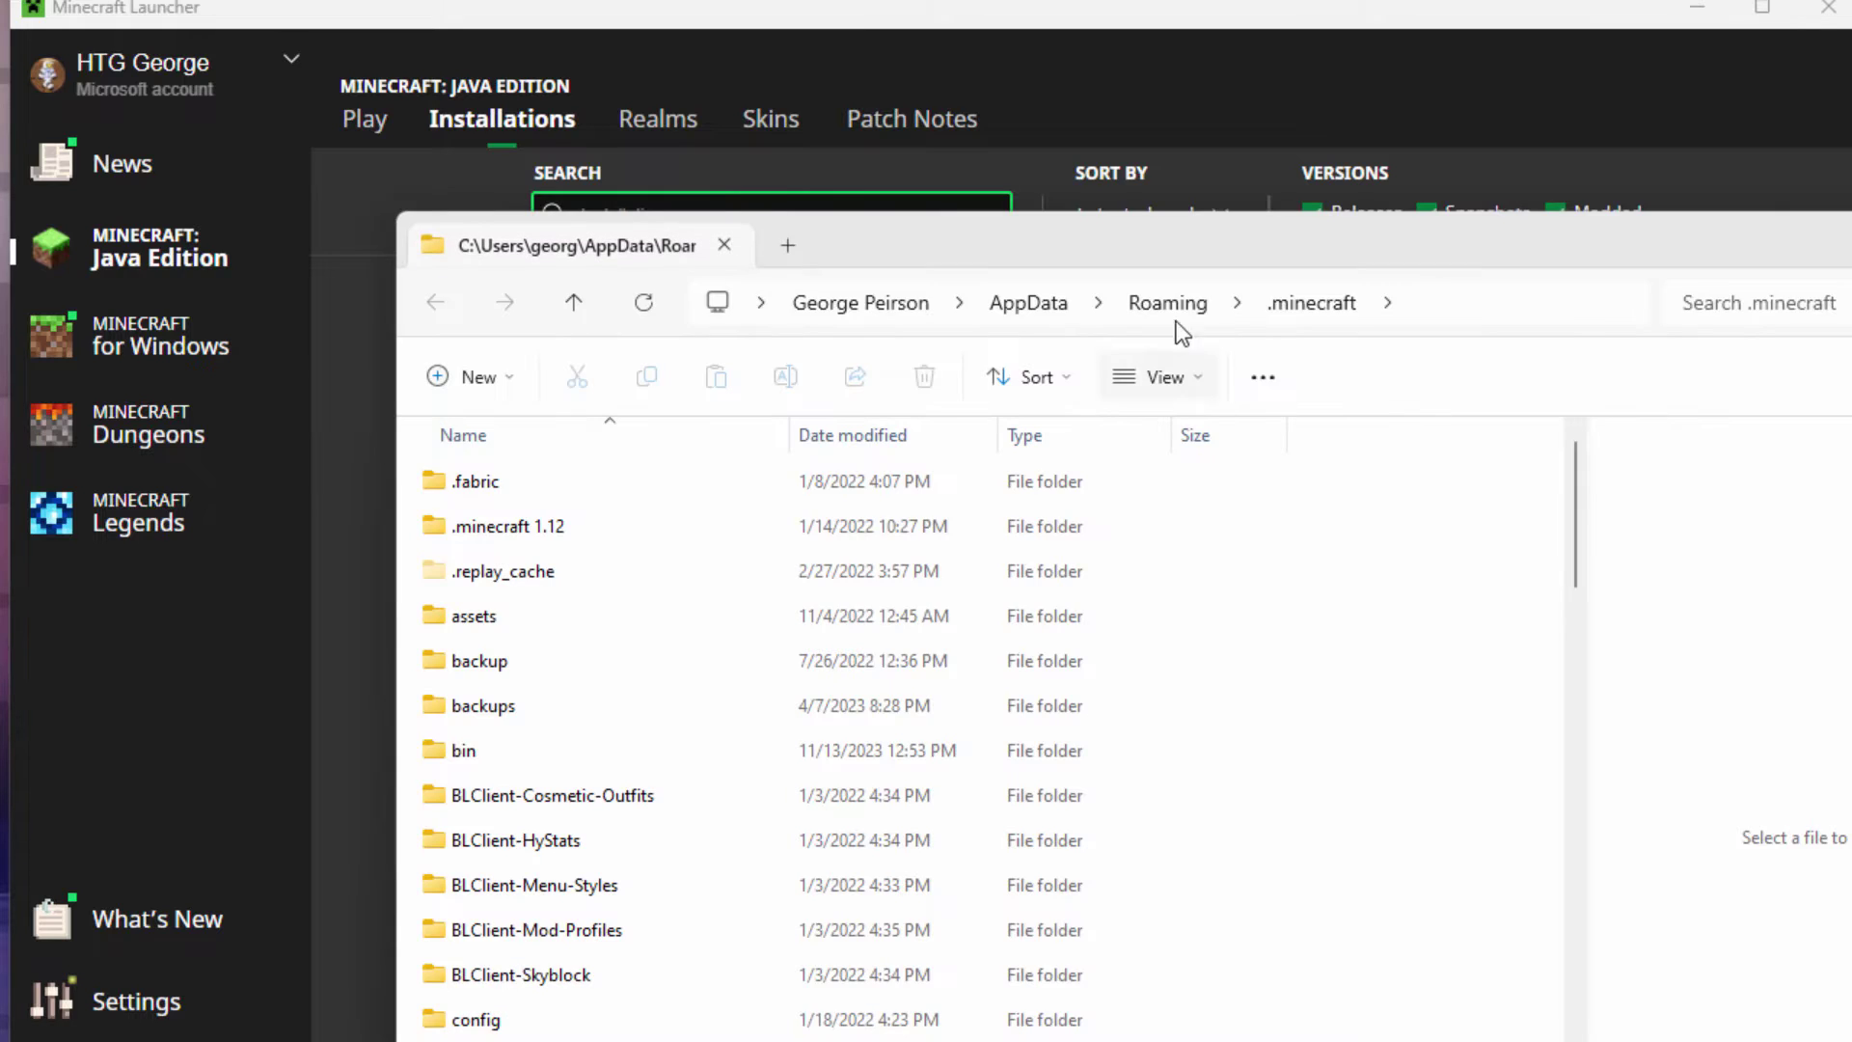
Navigate from .minecraft into versions\1.20.5, which holds 1.20.5.jar and 1.20.5.json
left_click_drag(1184, 222, 1114, 77)
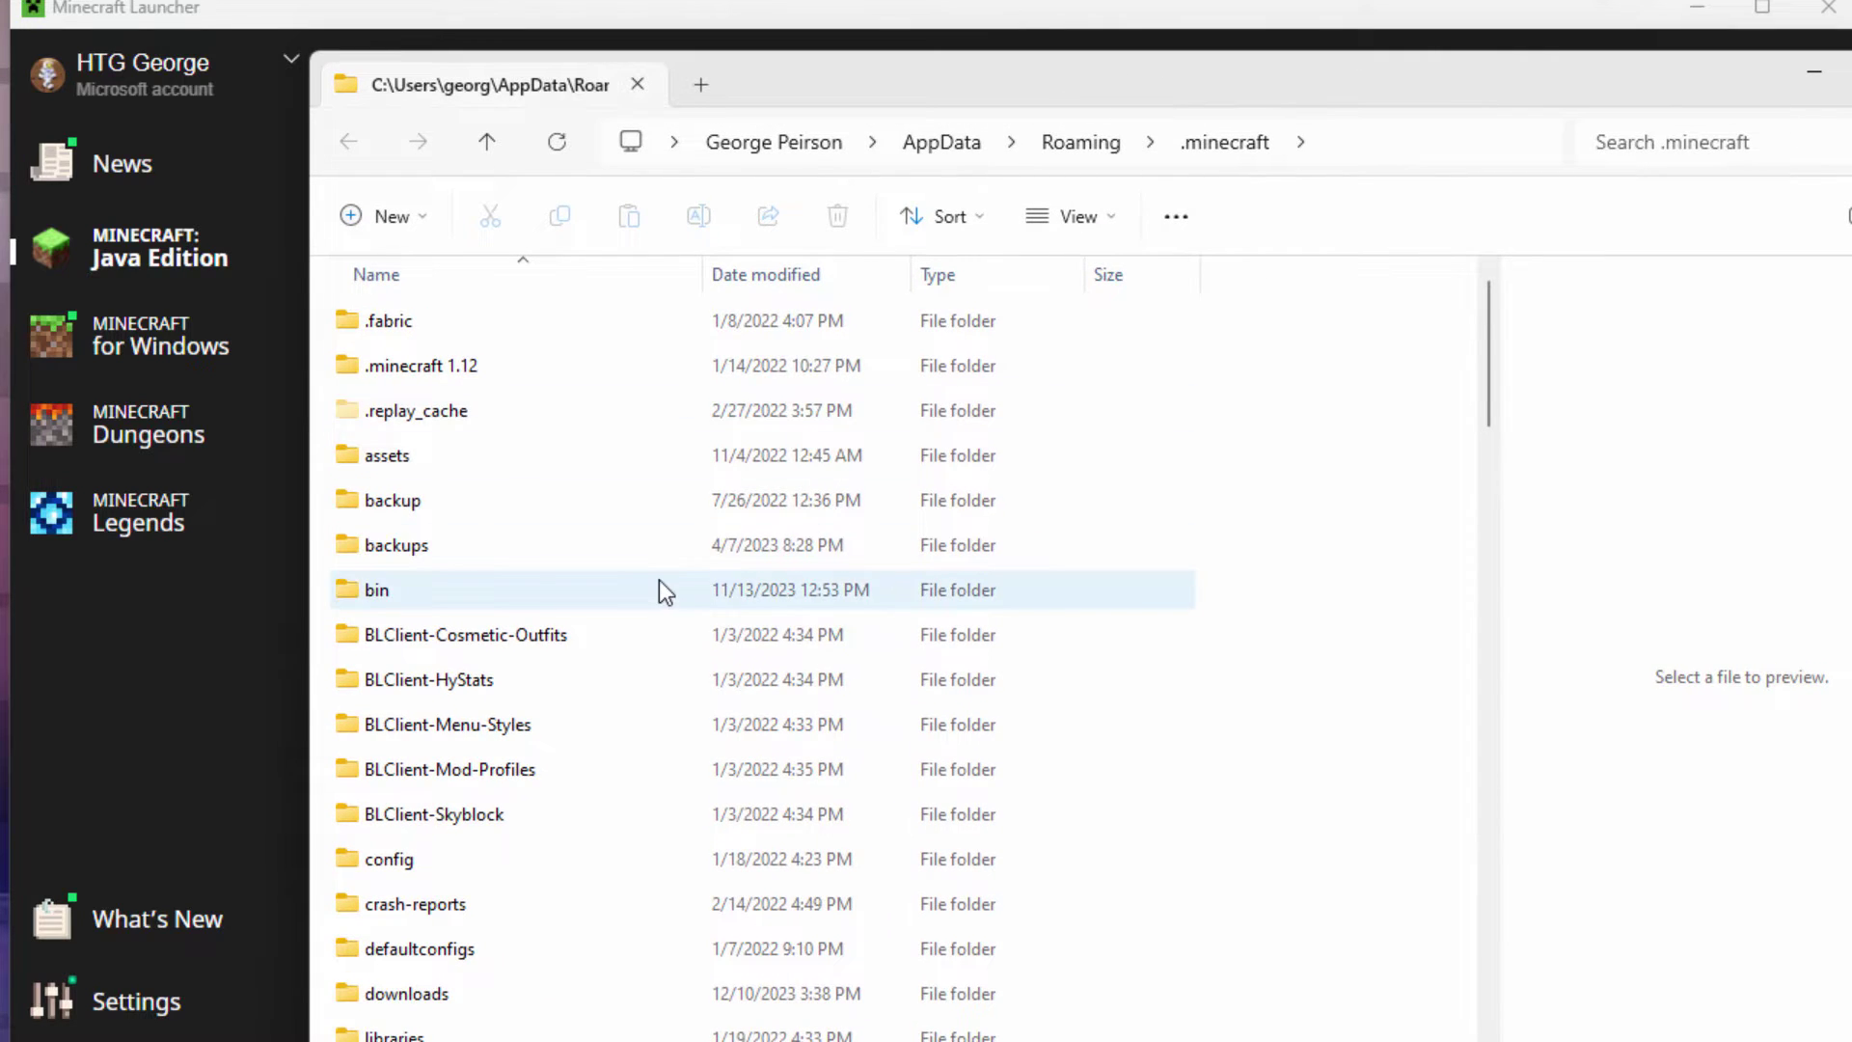
scroll(658, 581, "down", 5)
scroll(629, 559, "down", 6)
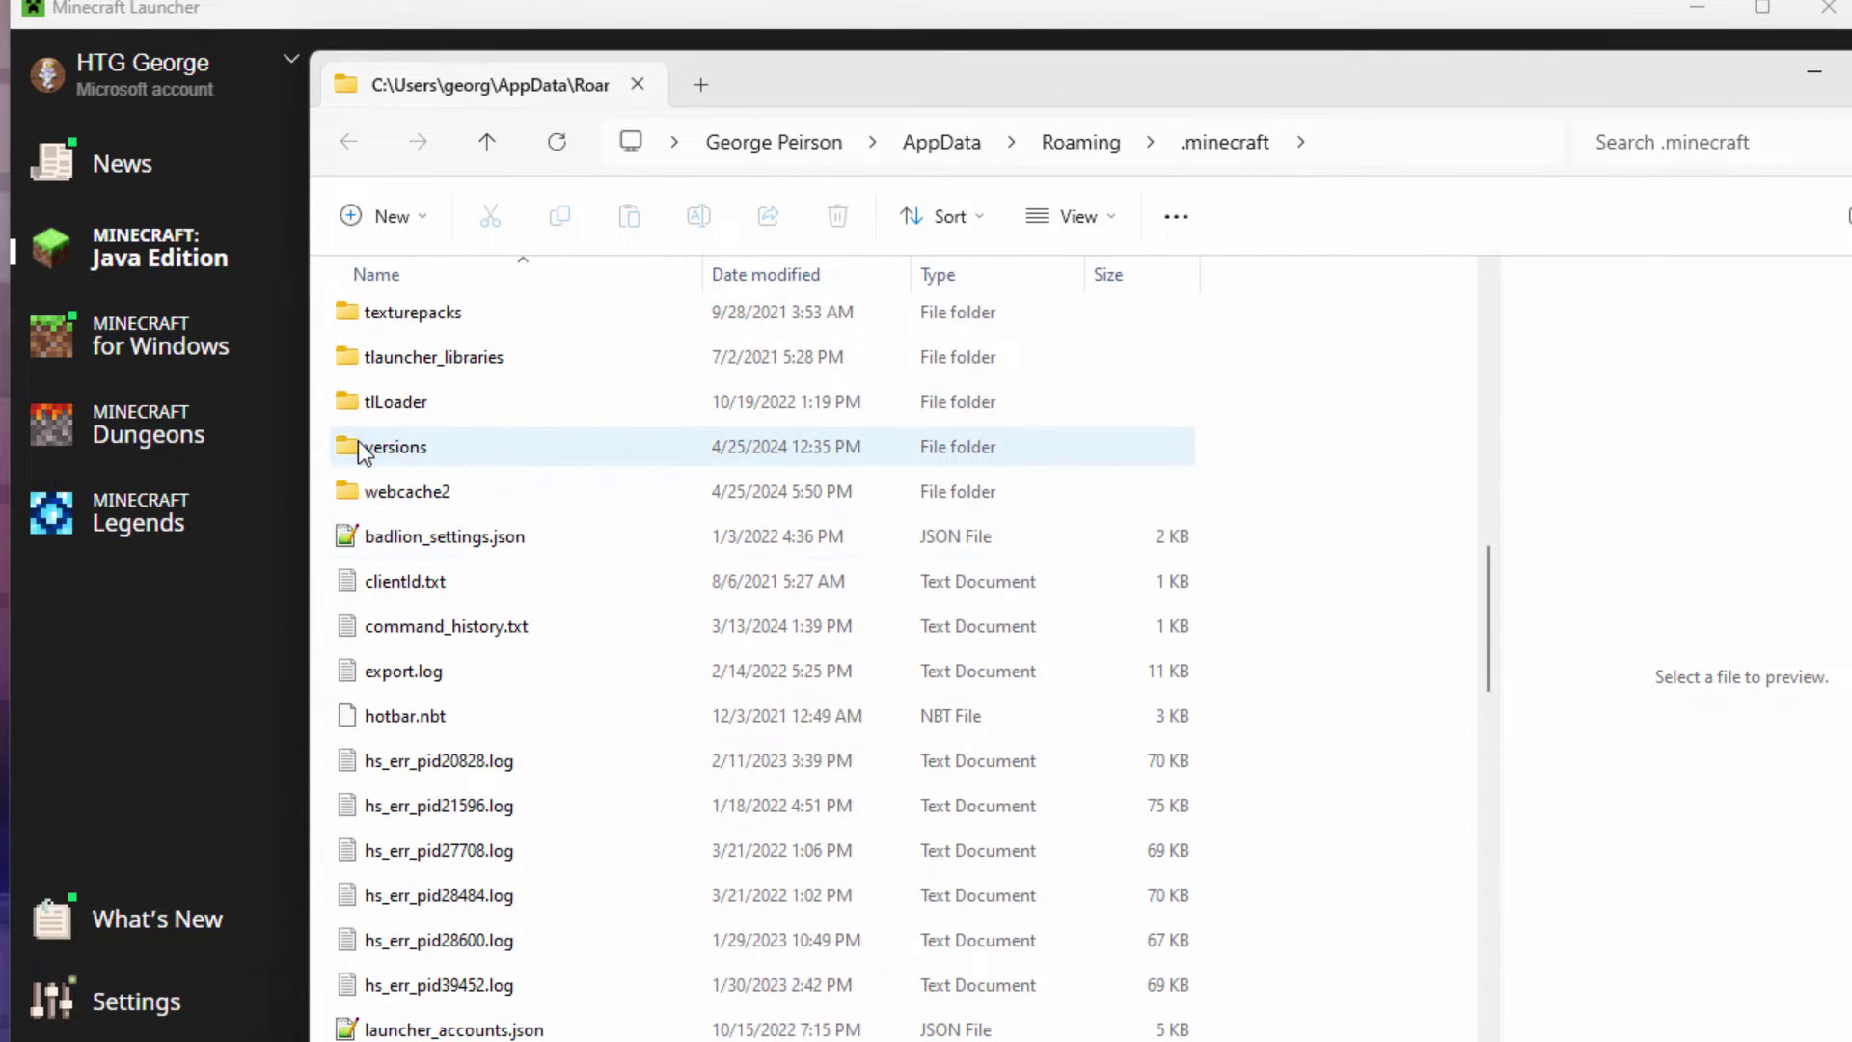
left_click(467, 446)
double_click(355, 441)
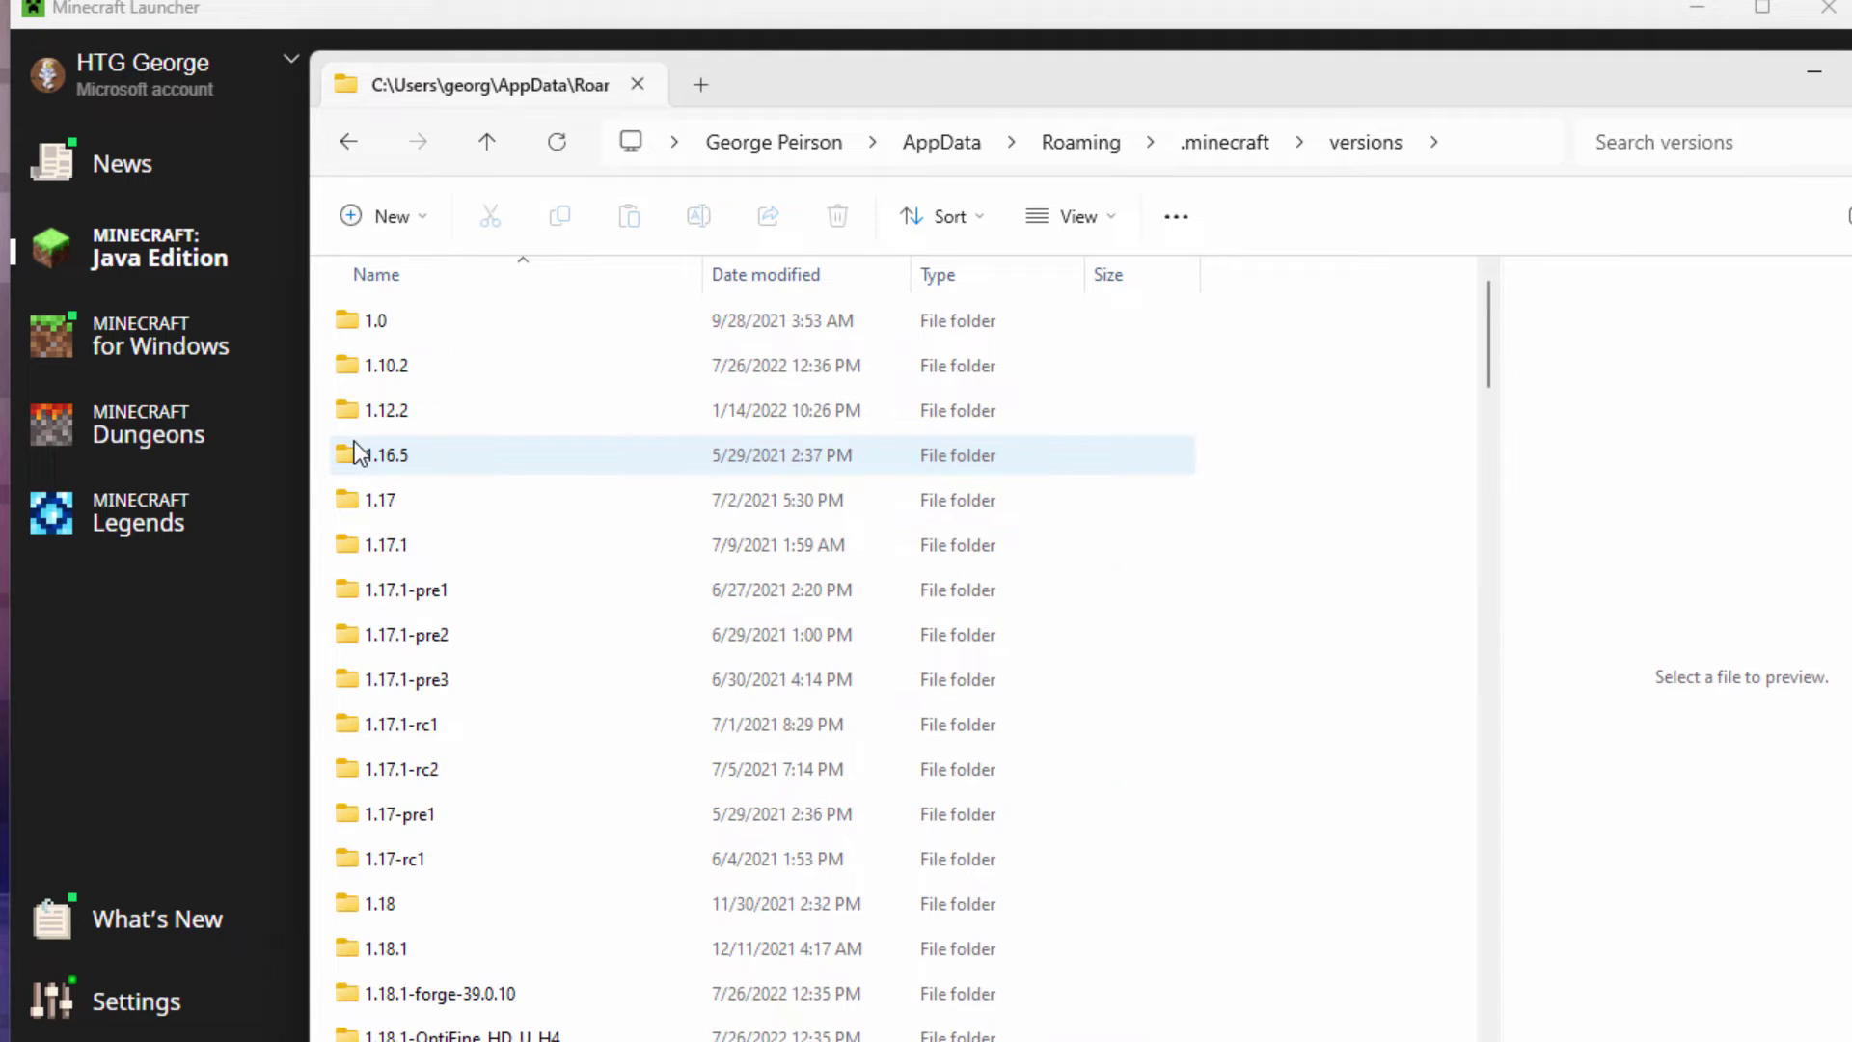
scroll(500, 540, "down", 3)
scroll(499, 540, "down", 20)
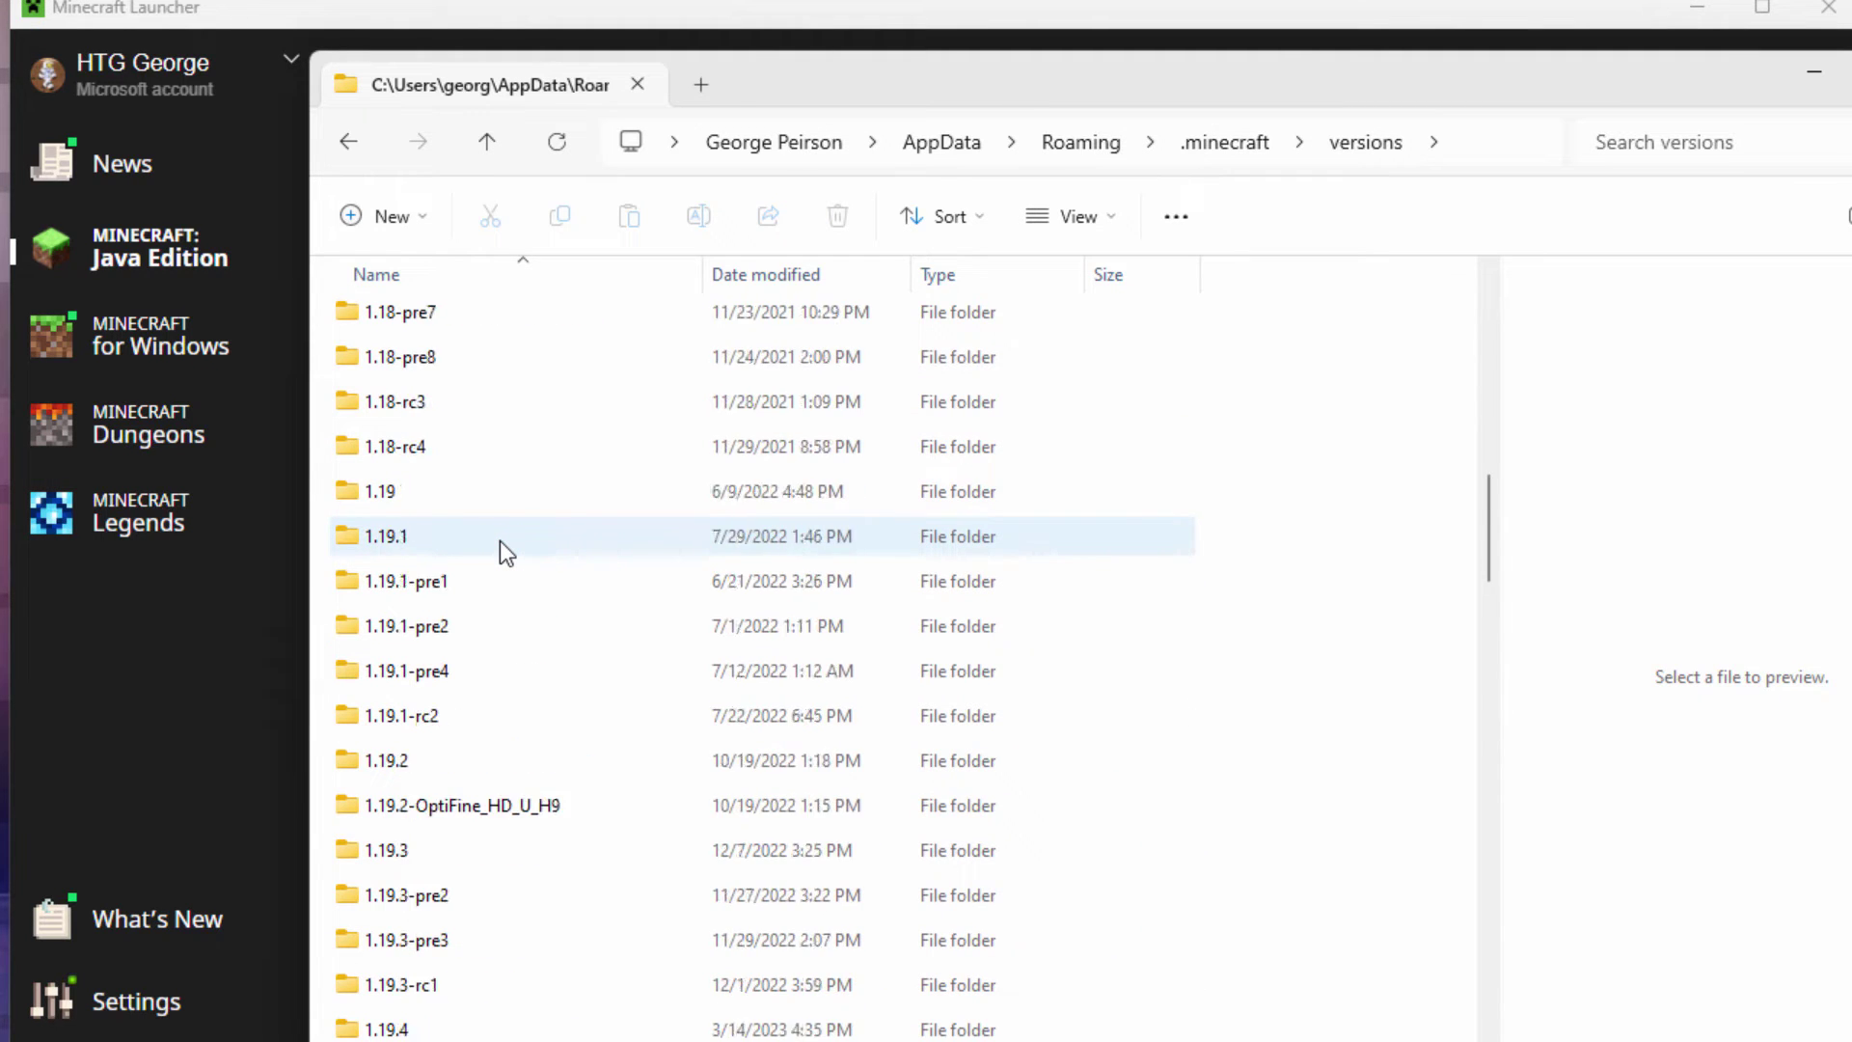
scroll(500, 540, "down", 3)
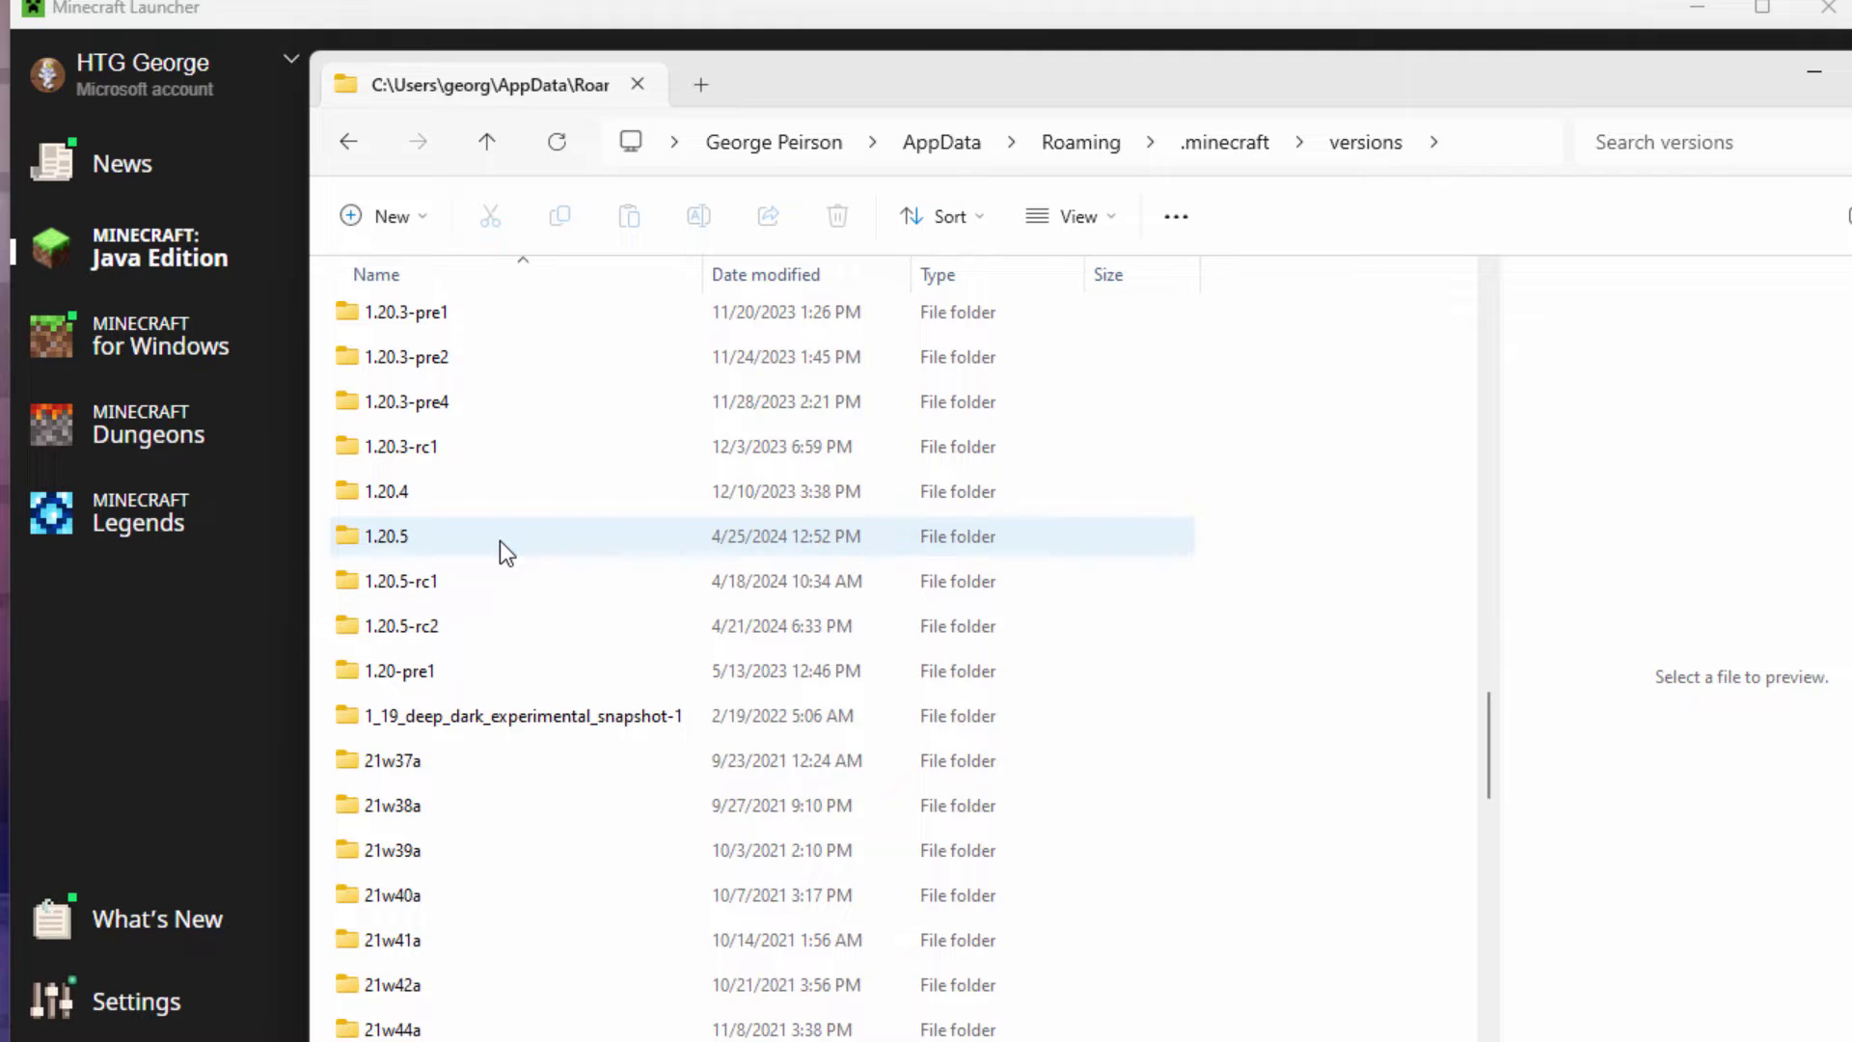
left_click(391, 543)
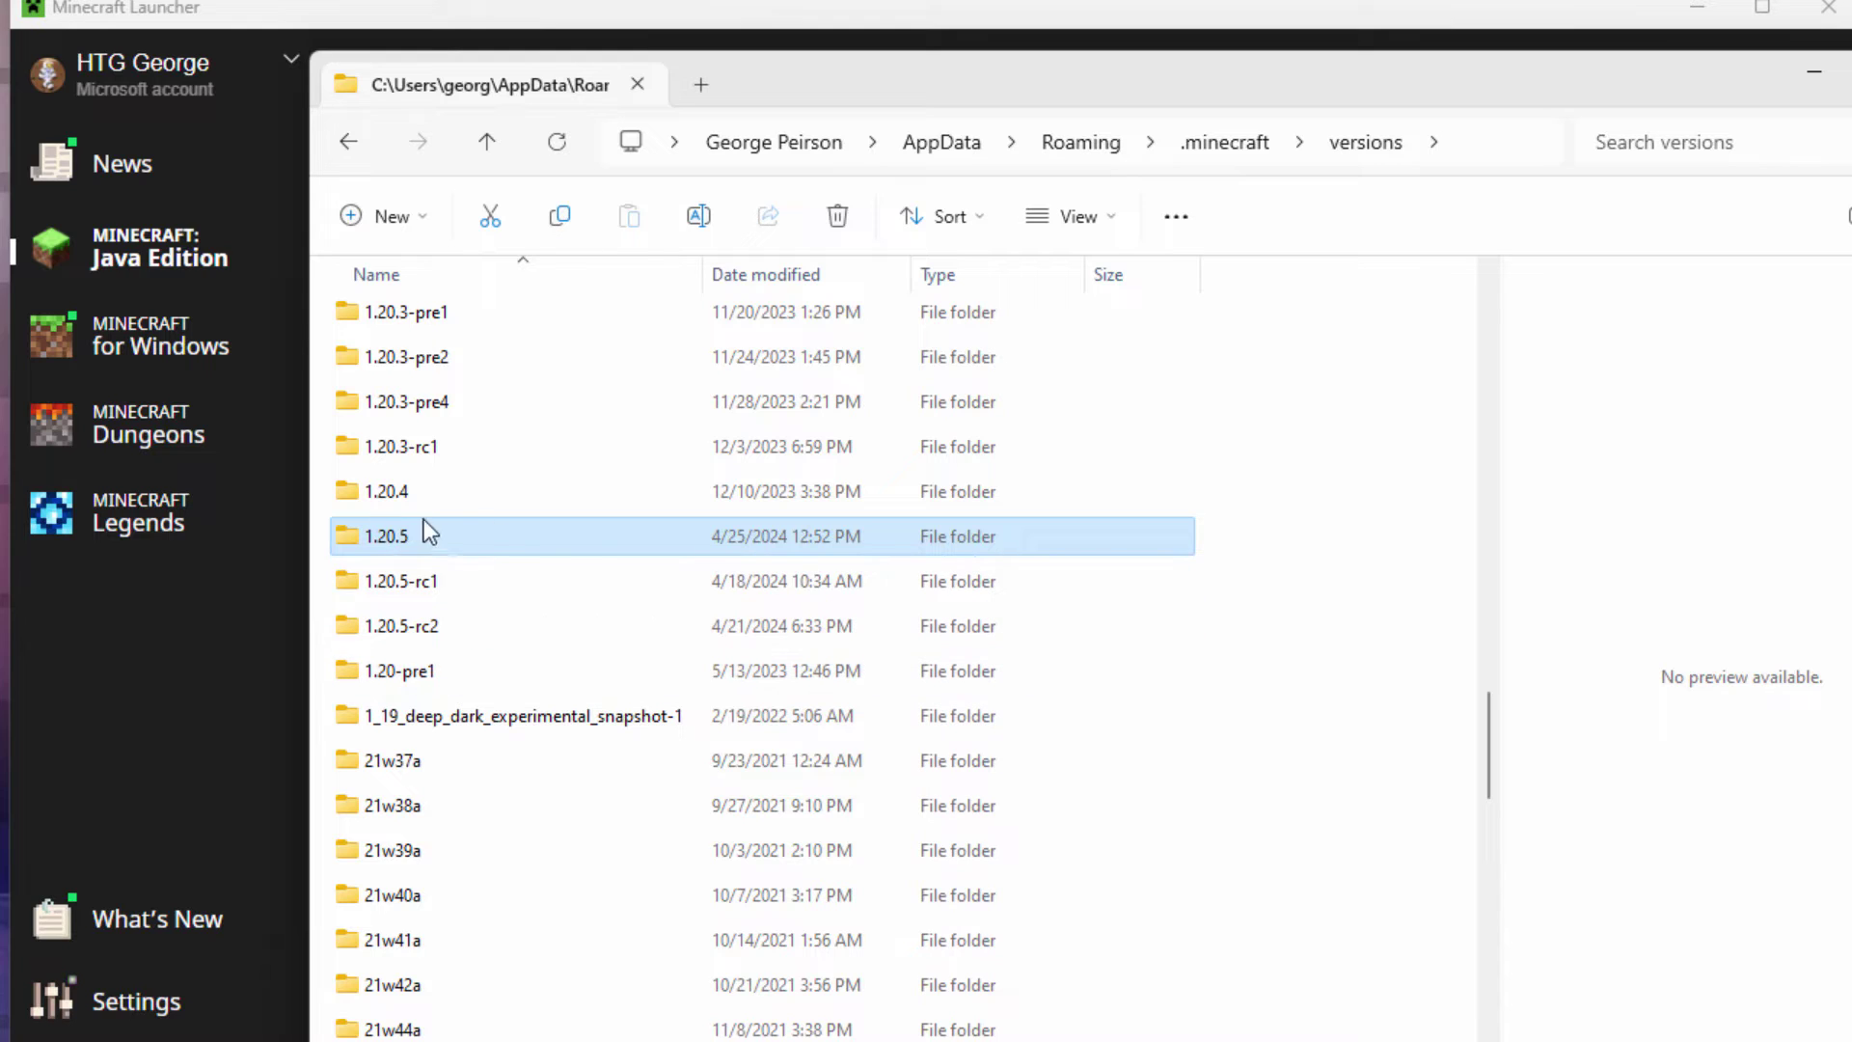
double_click(344, 536)
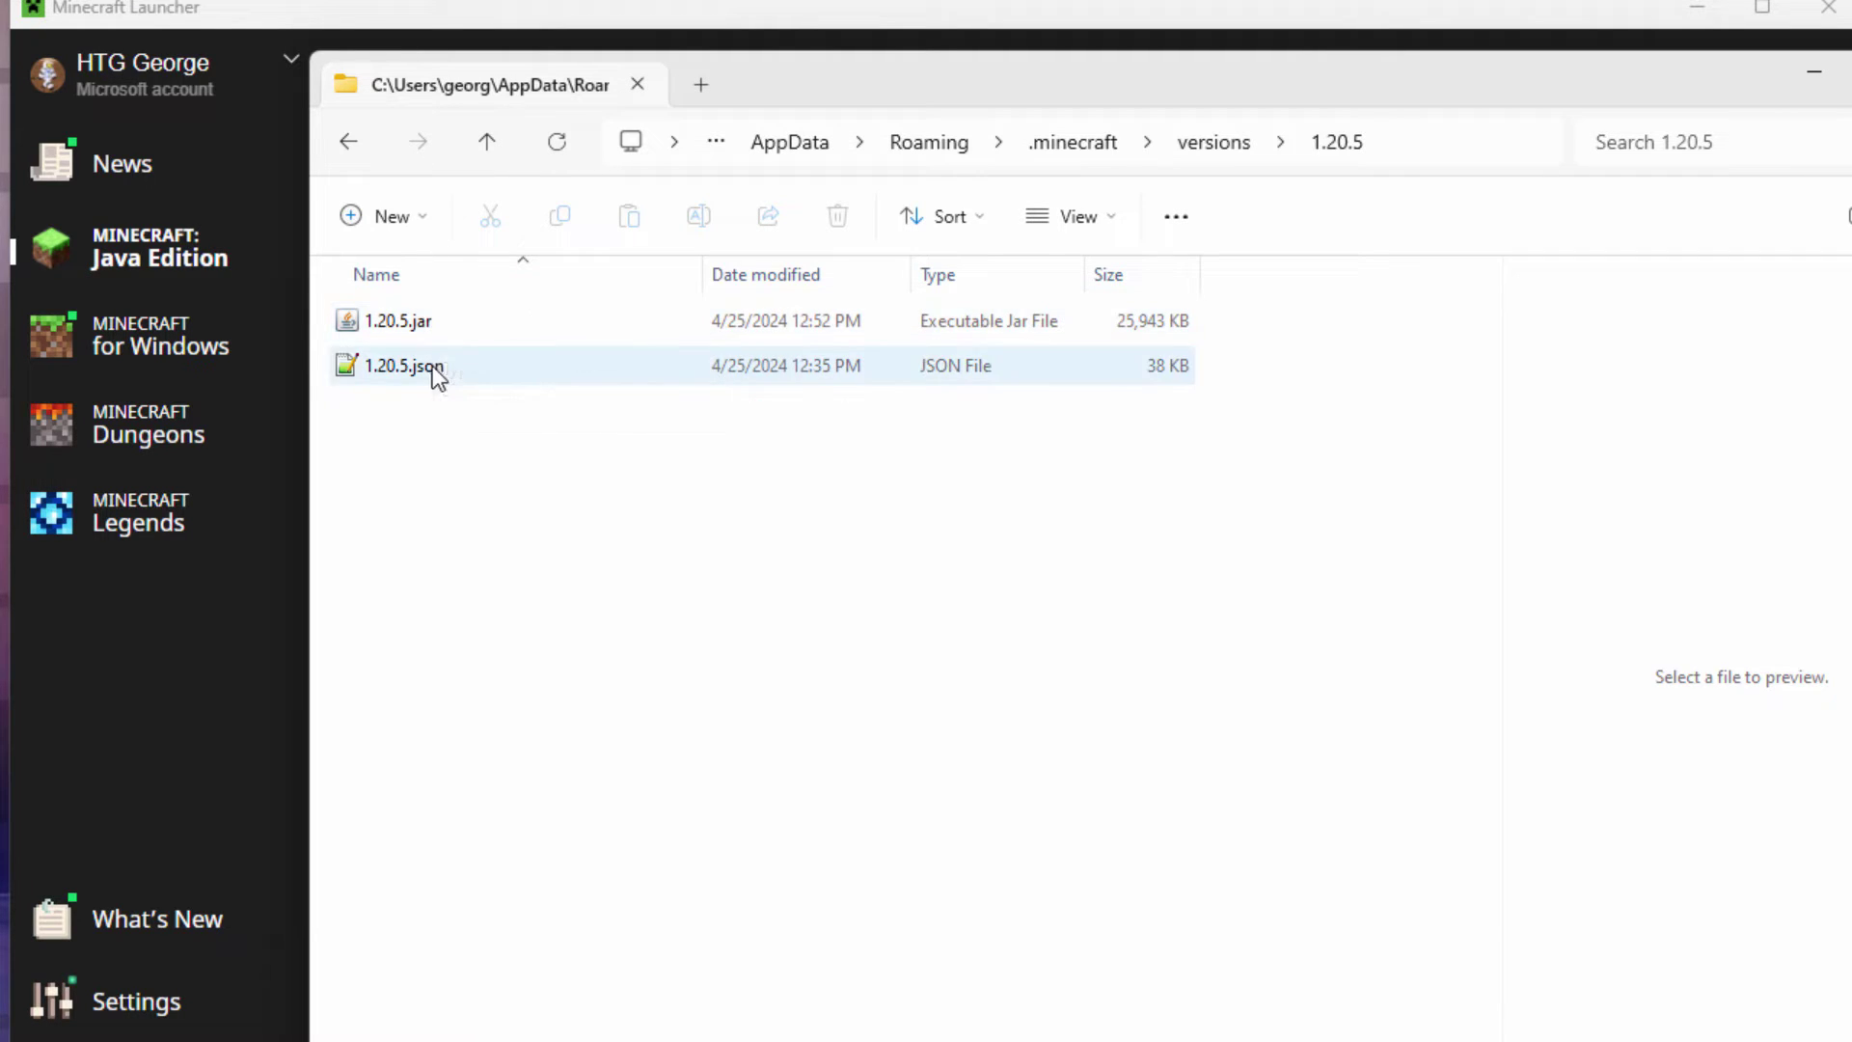
Turn on File name extensions under View > Show
left_click(1101, 226)
mouse_move(1074, 764)
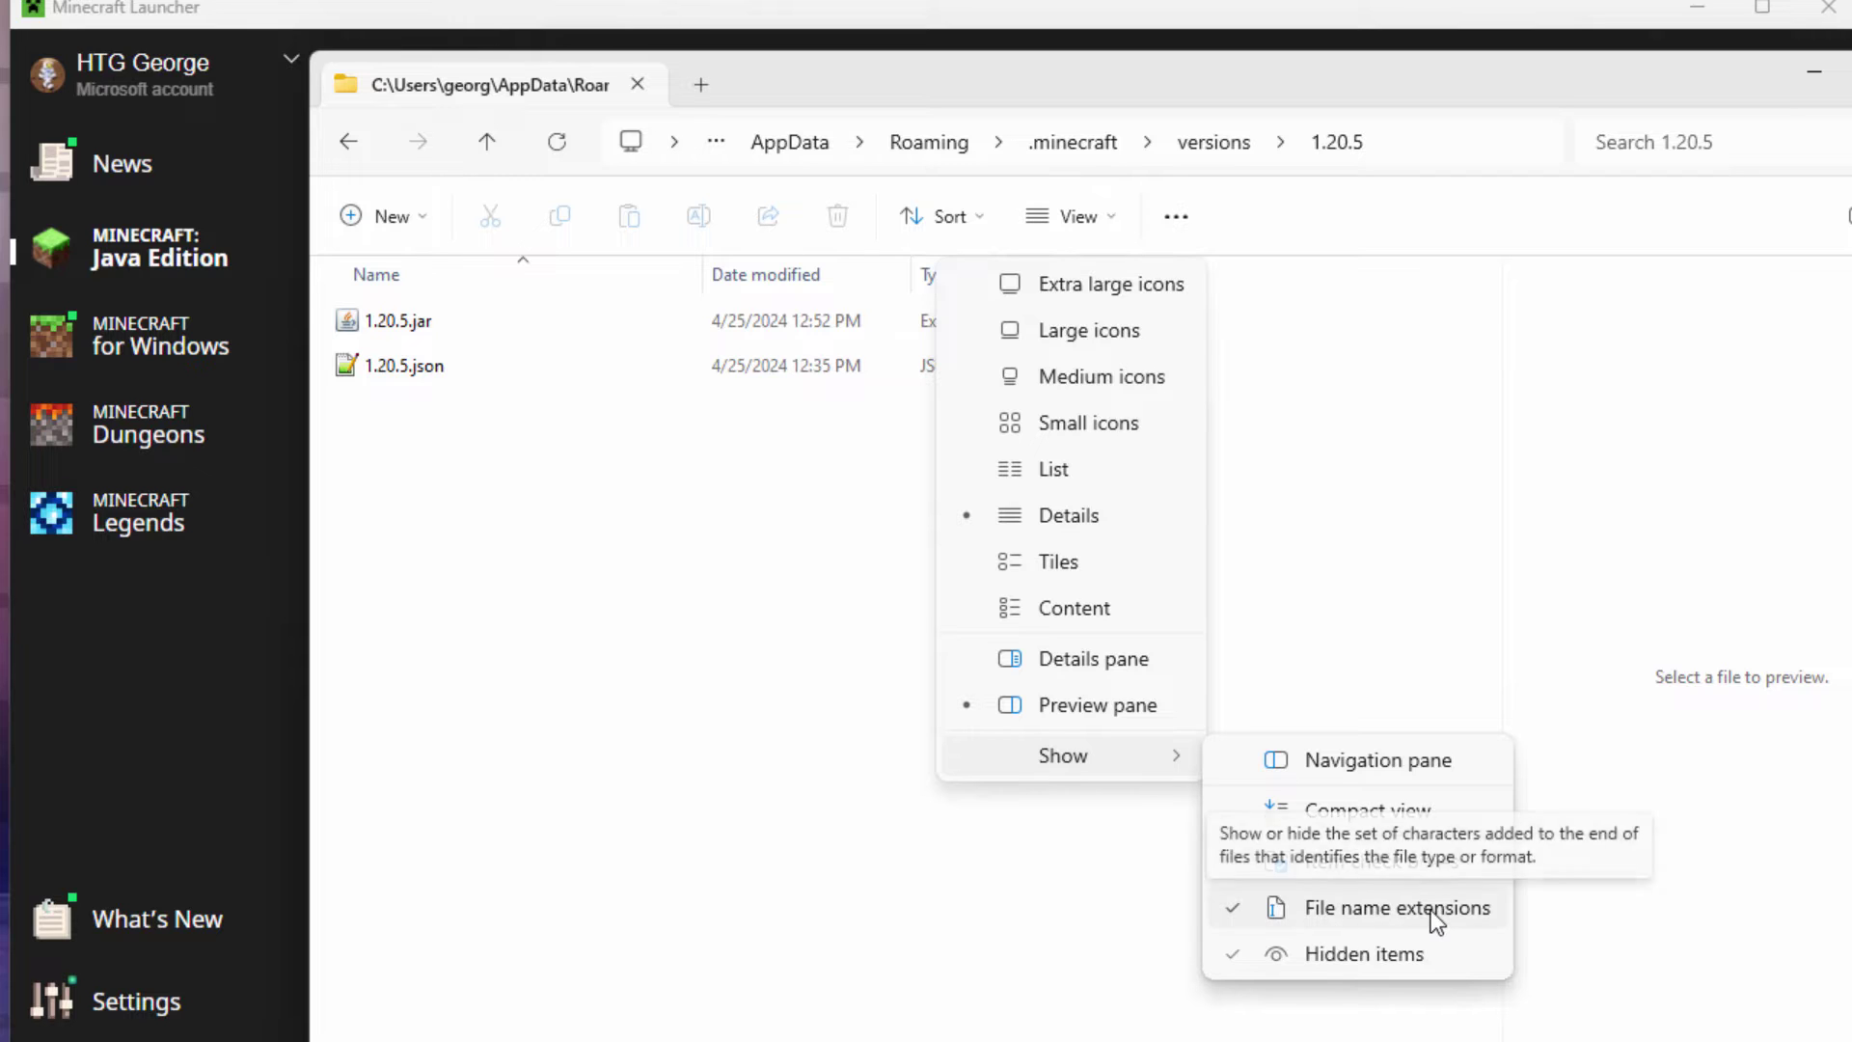
left_click(779, 656)
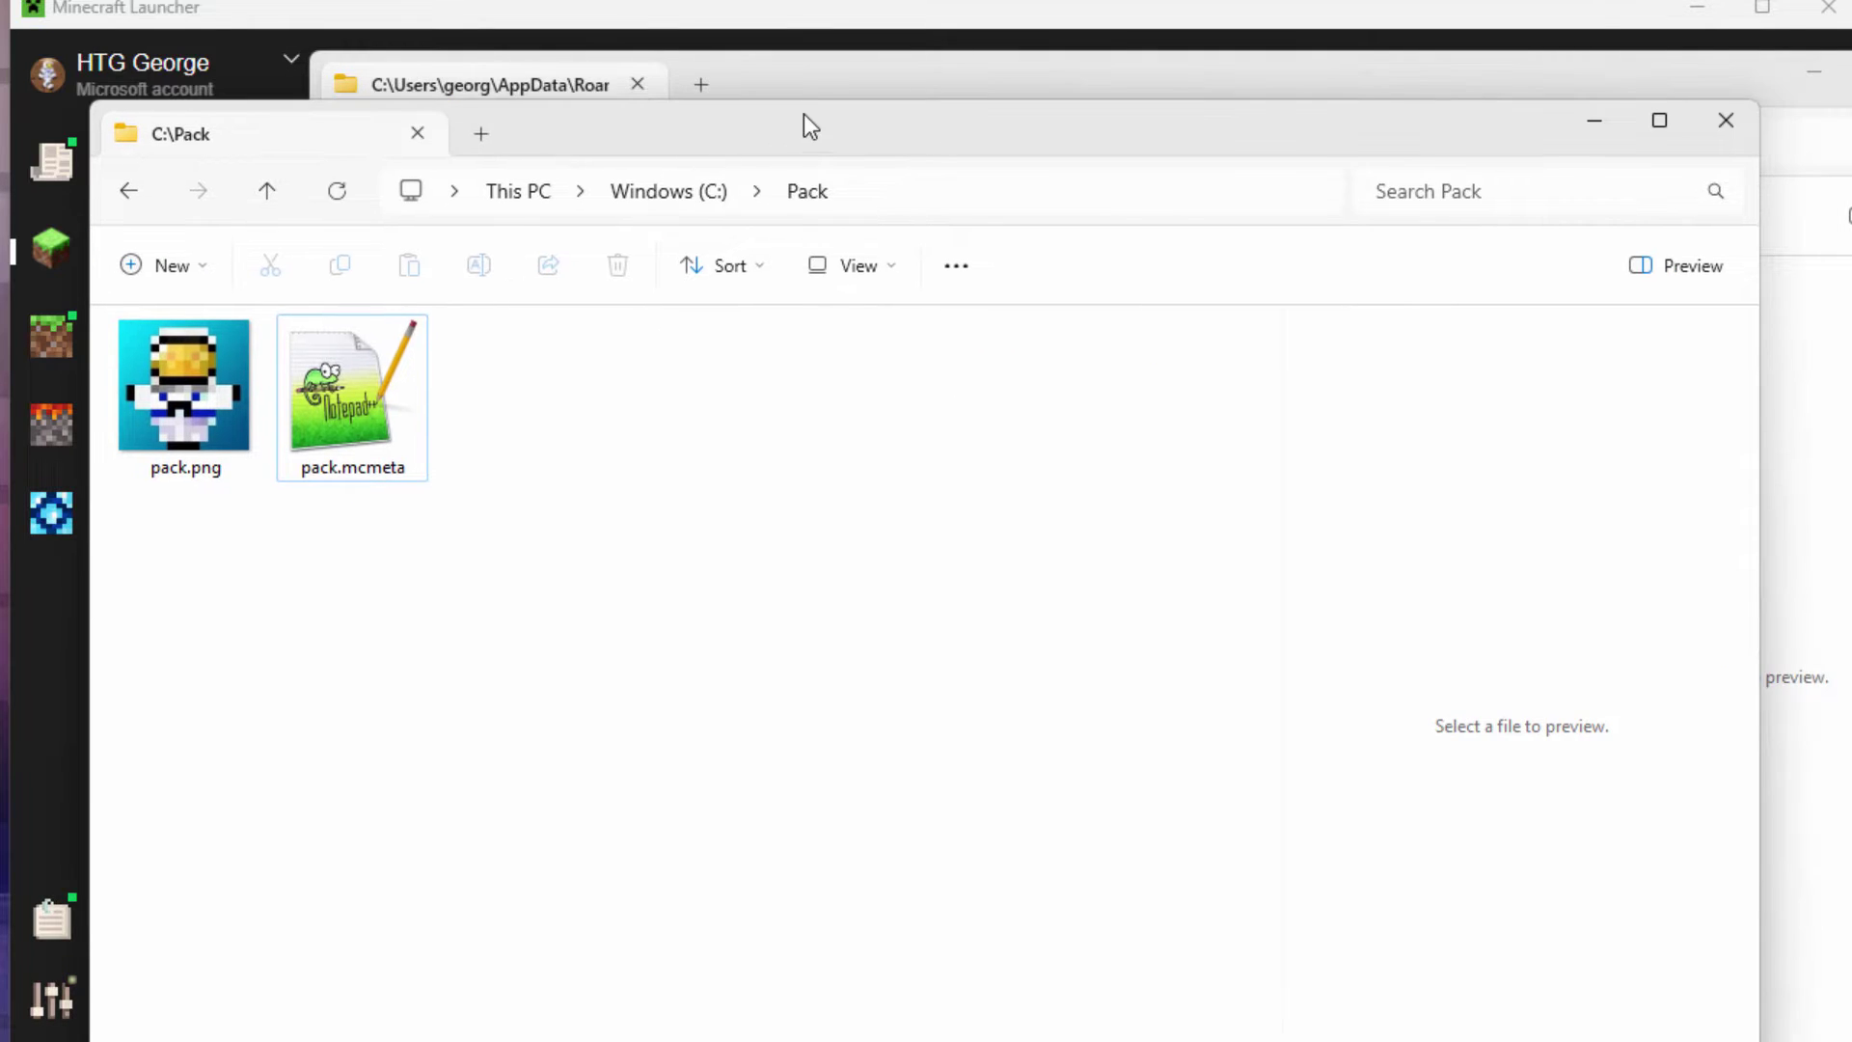
Copy 1.20.5.jar into C:\Pack and close the 1.20.5 folder window
left_click_drag(805, 100, 1284, 115)
left_click(850, 348)
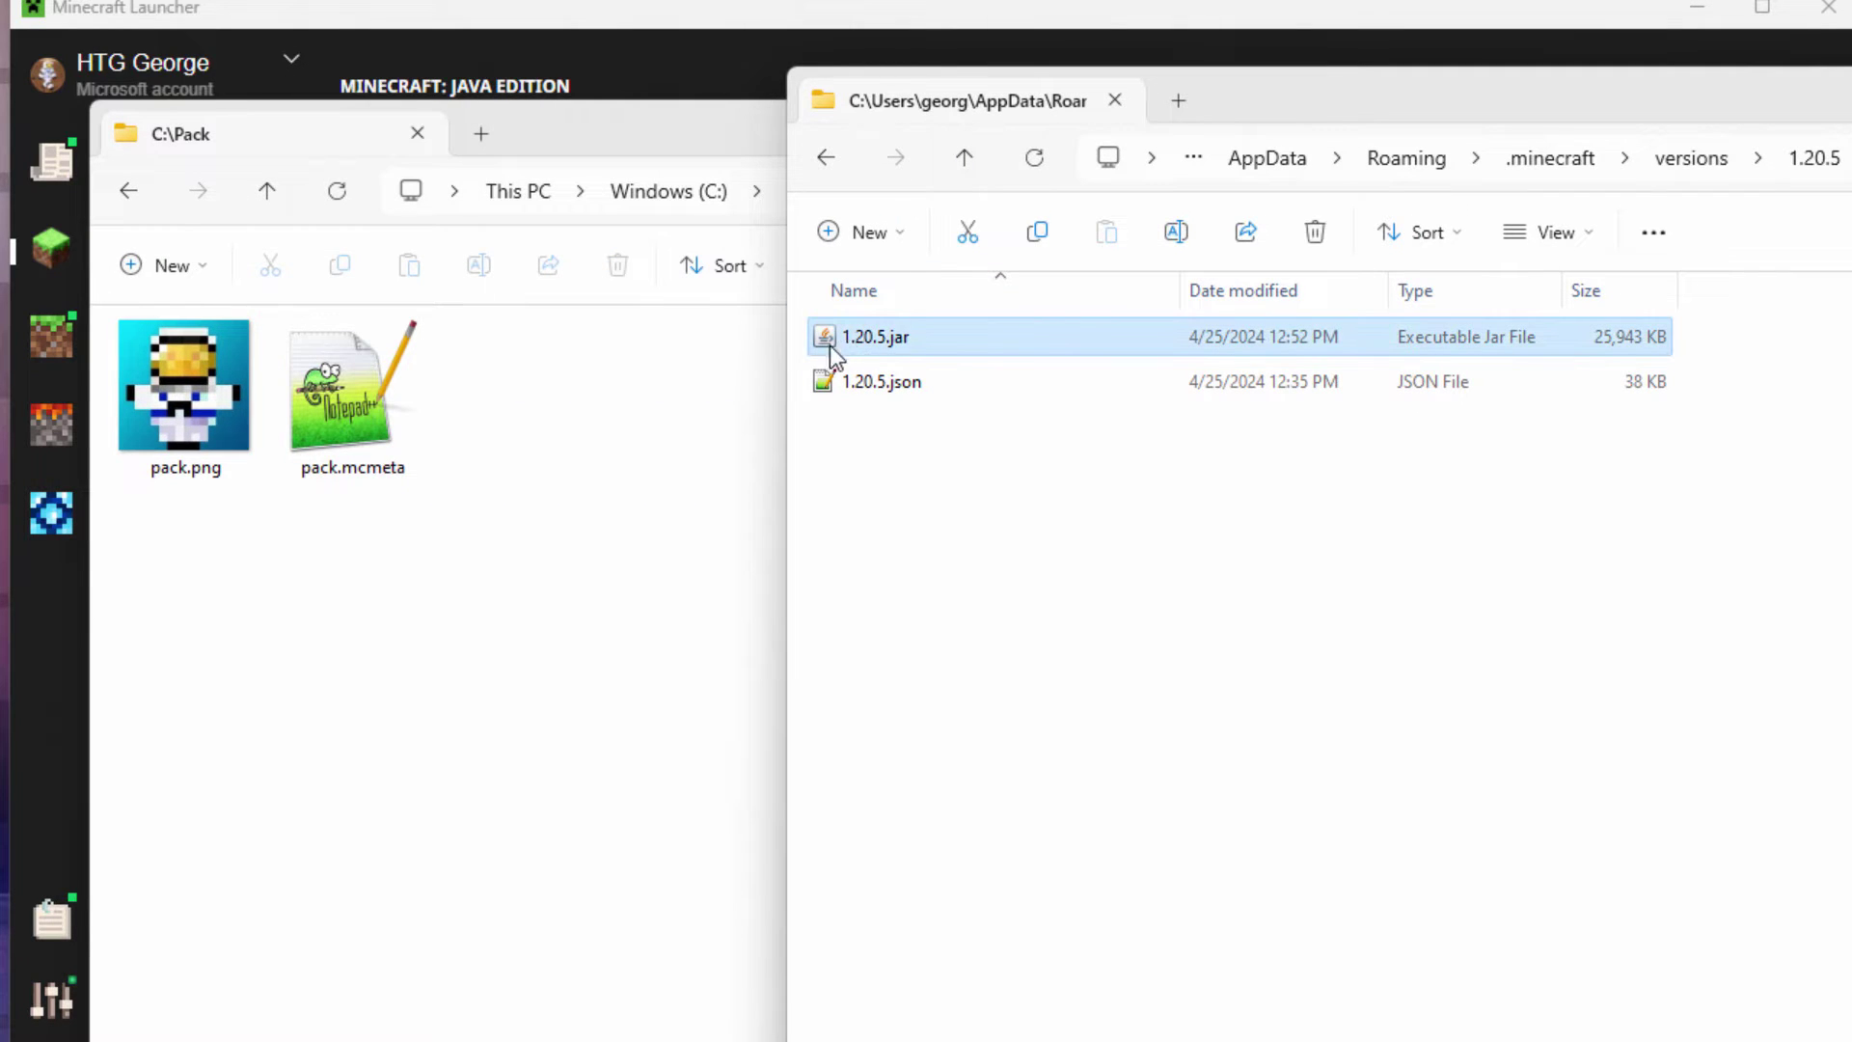
left_click_drag(829, 346, 581, 502)
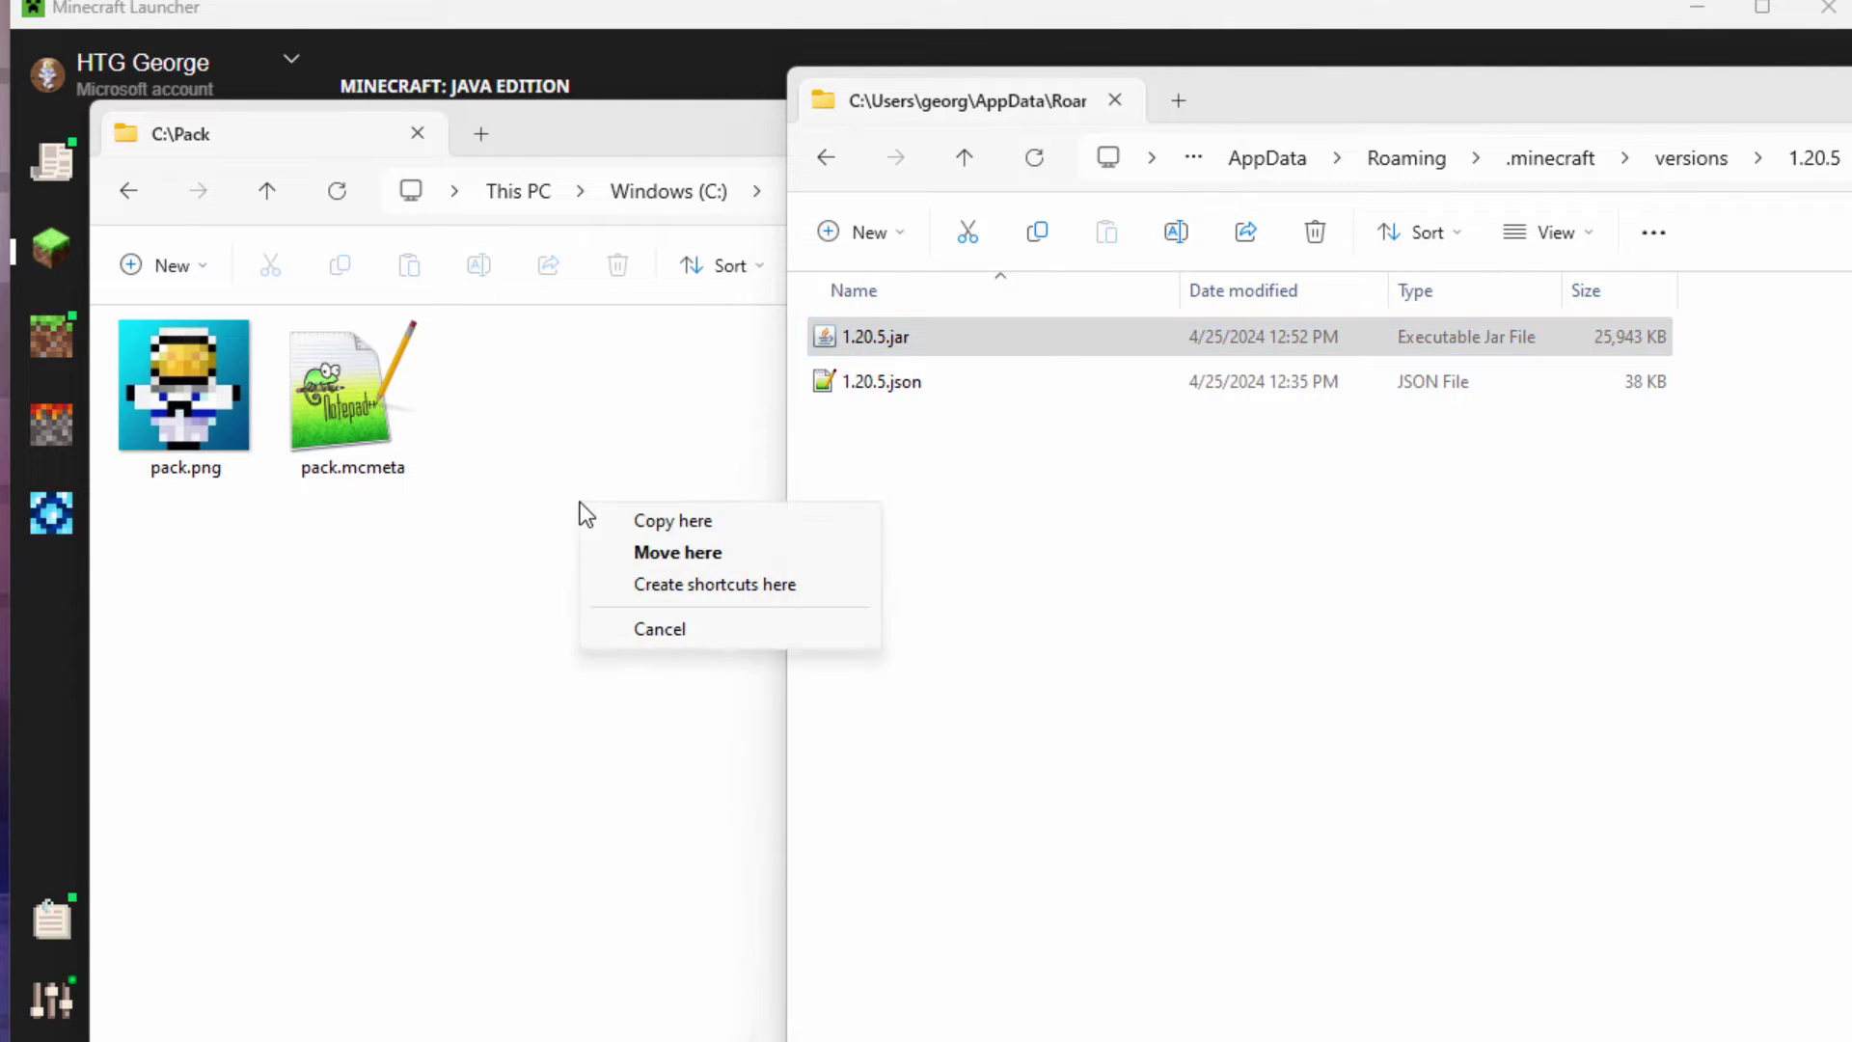
left_click(642, 522)
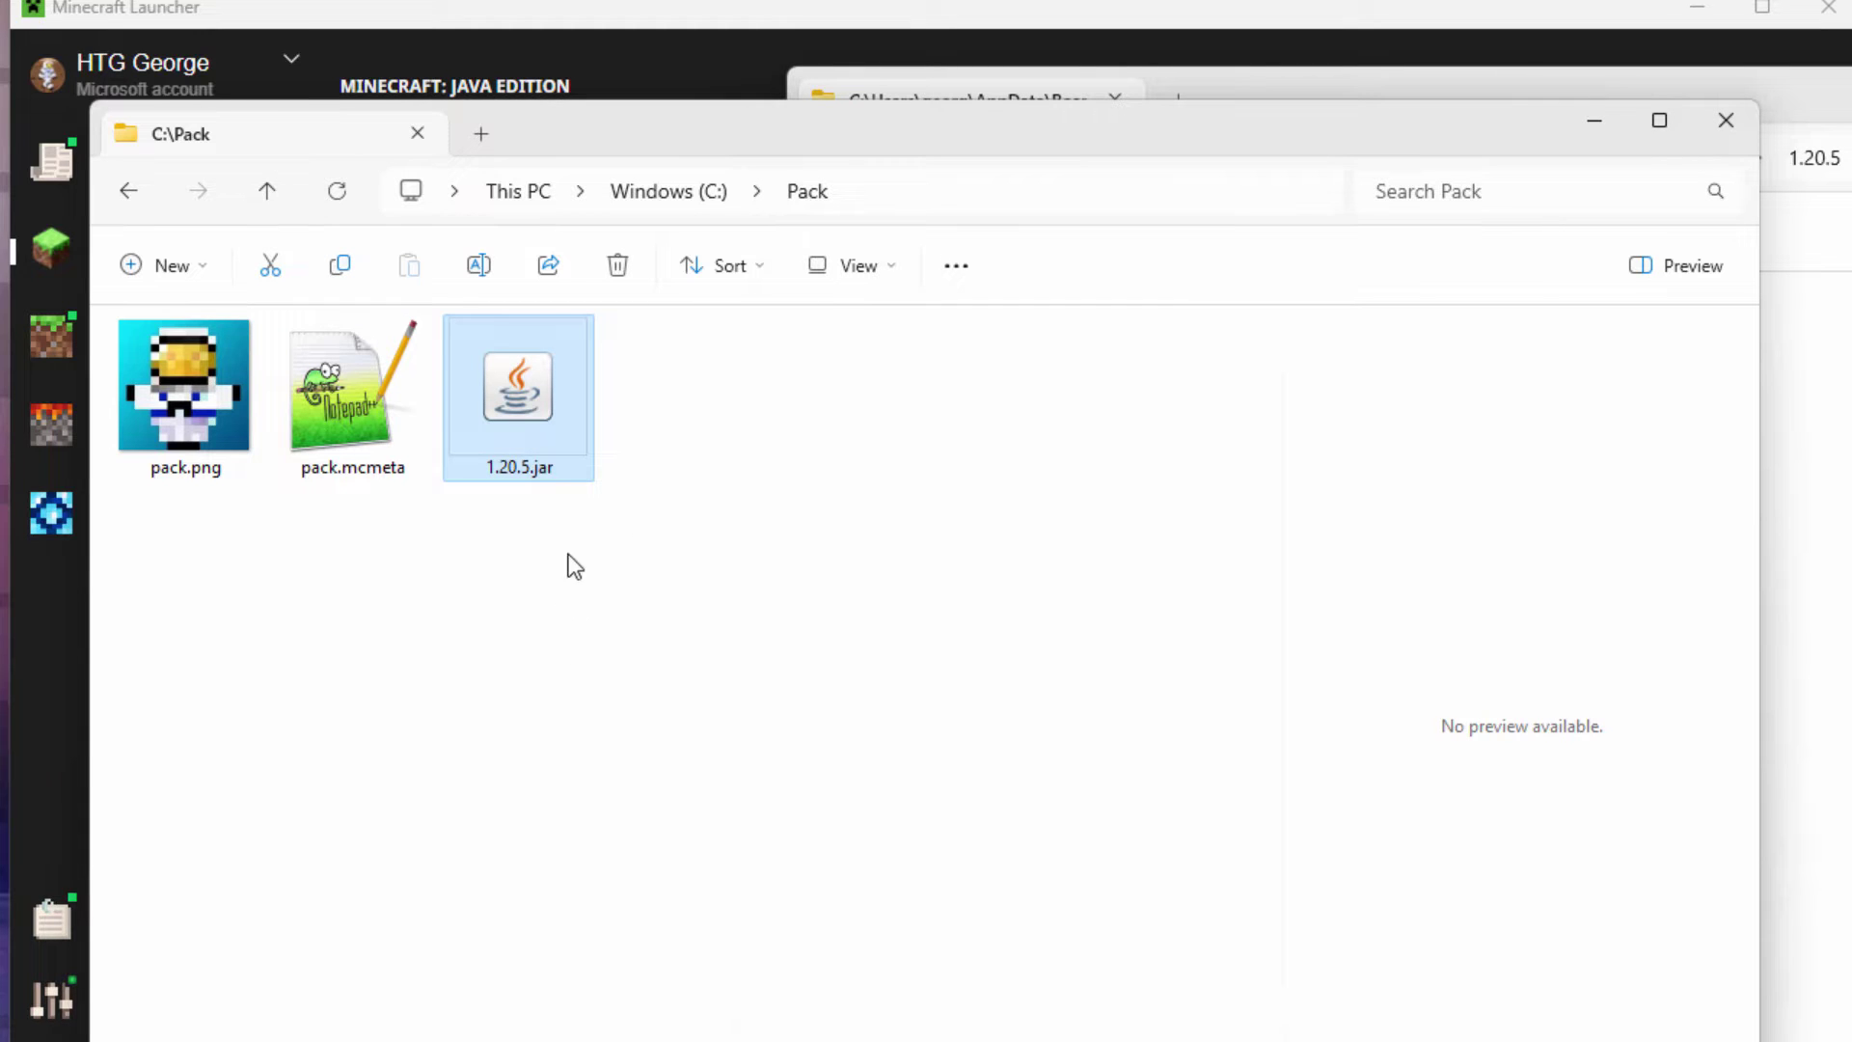
left_click_drag(1679, 85, 1294, 183)
key("ctrl+w")
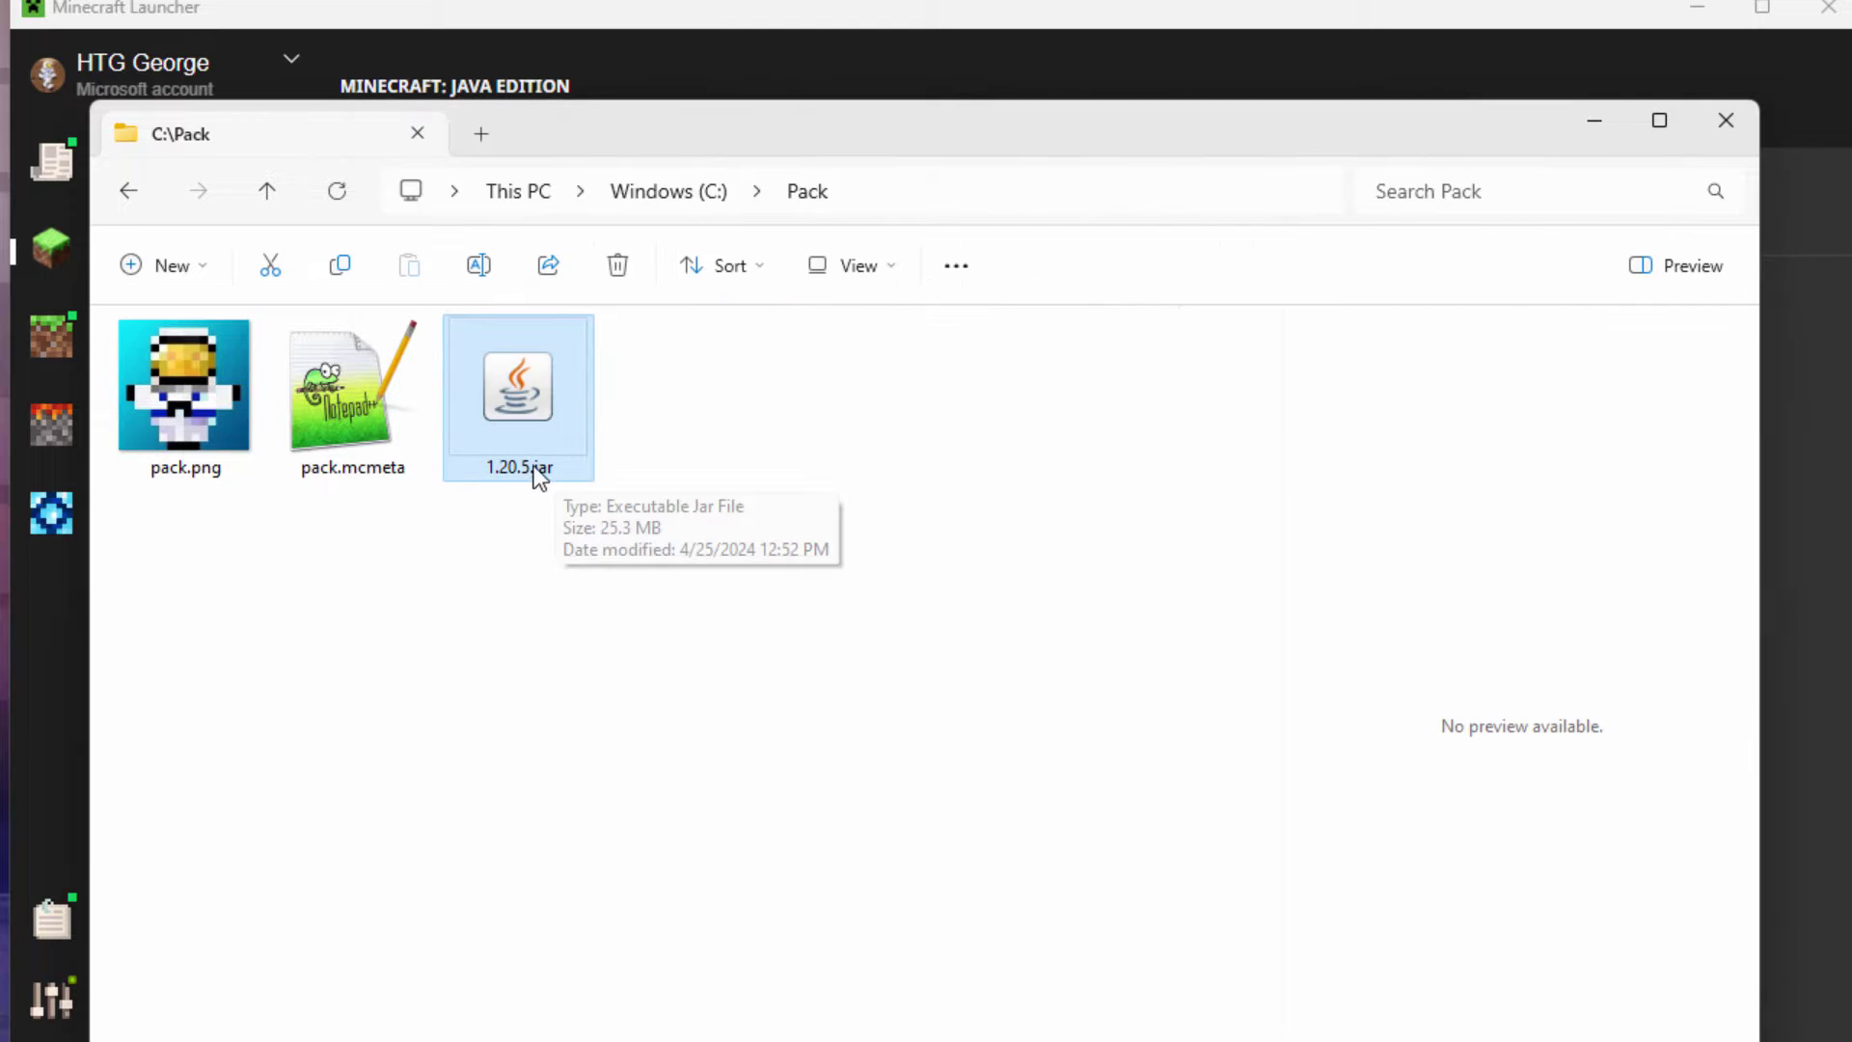
Rename the copy to 1.20.5.zip, confirming the extension change
left_click(525, 467)
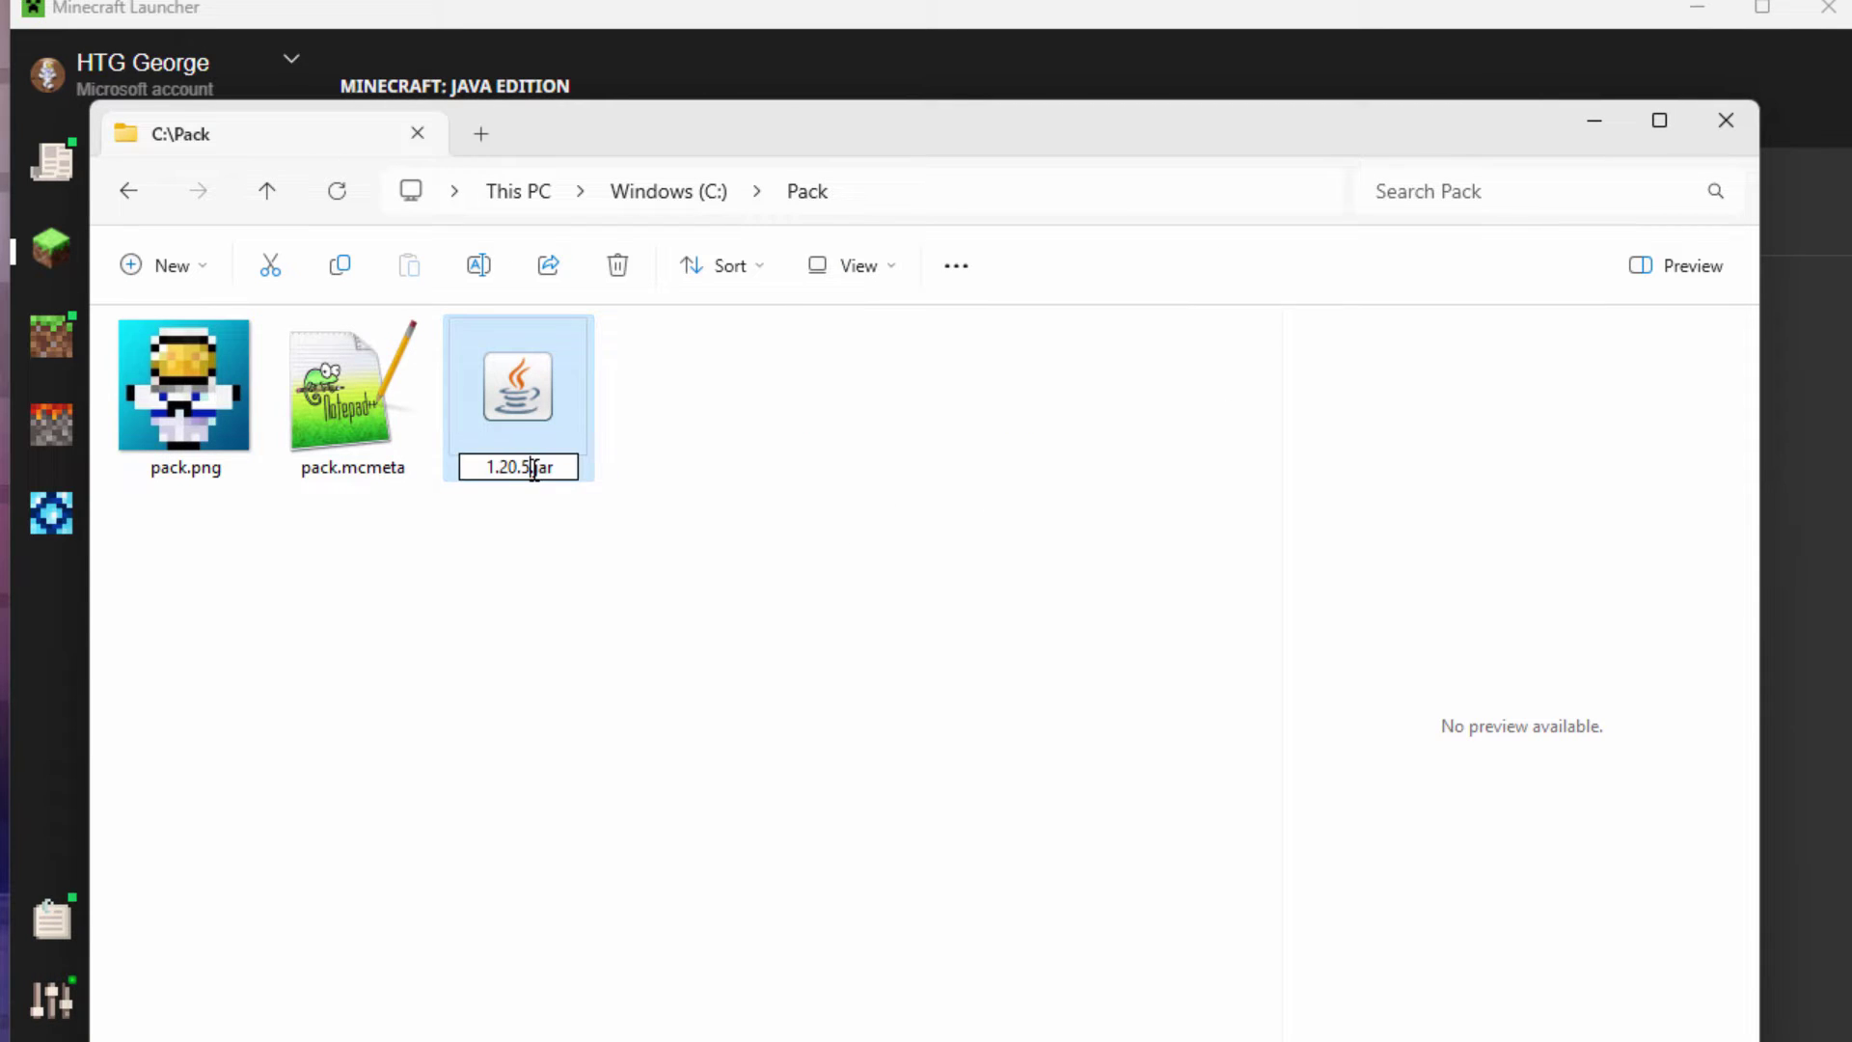
left_click(567, 467)
key("BackSpace")
key("BackSpace")
key("BackSpace")
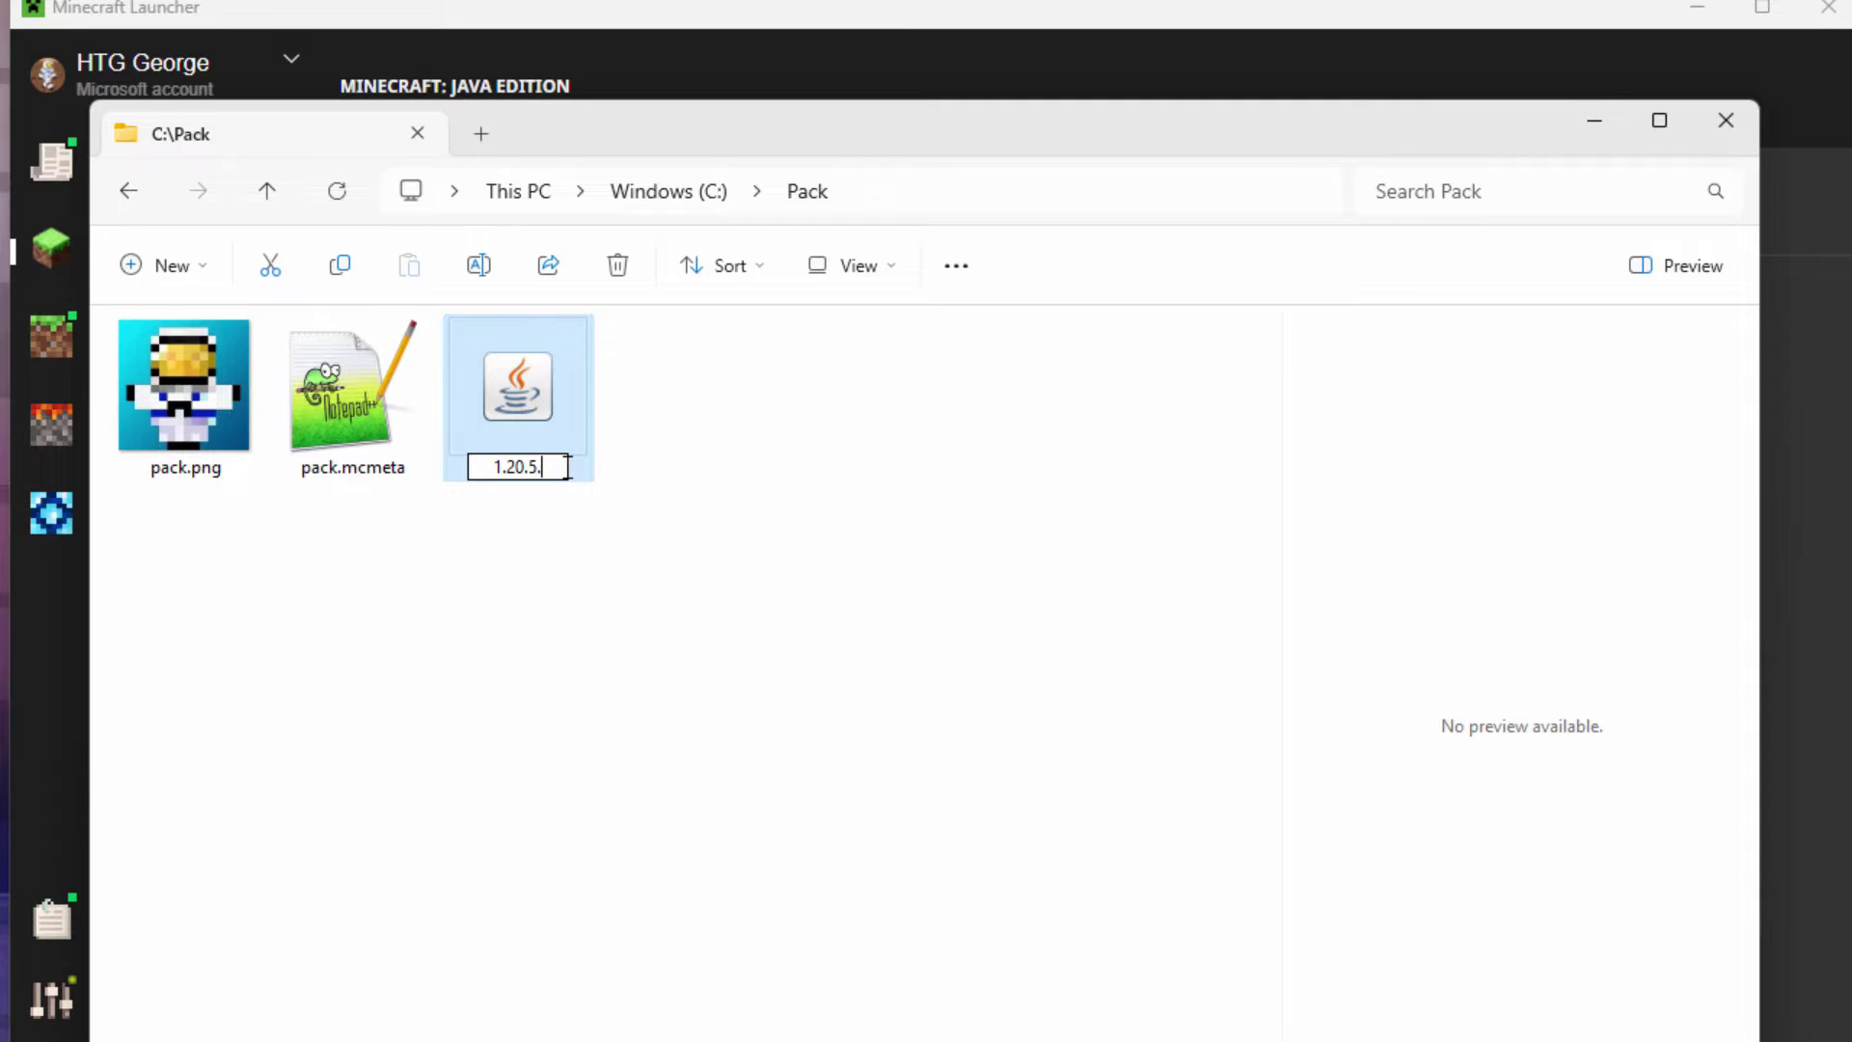
type("zip")
key("Return")
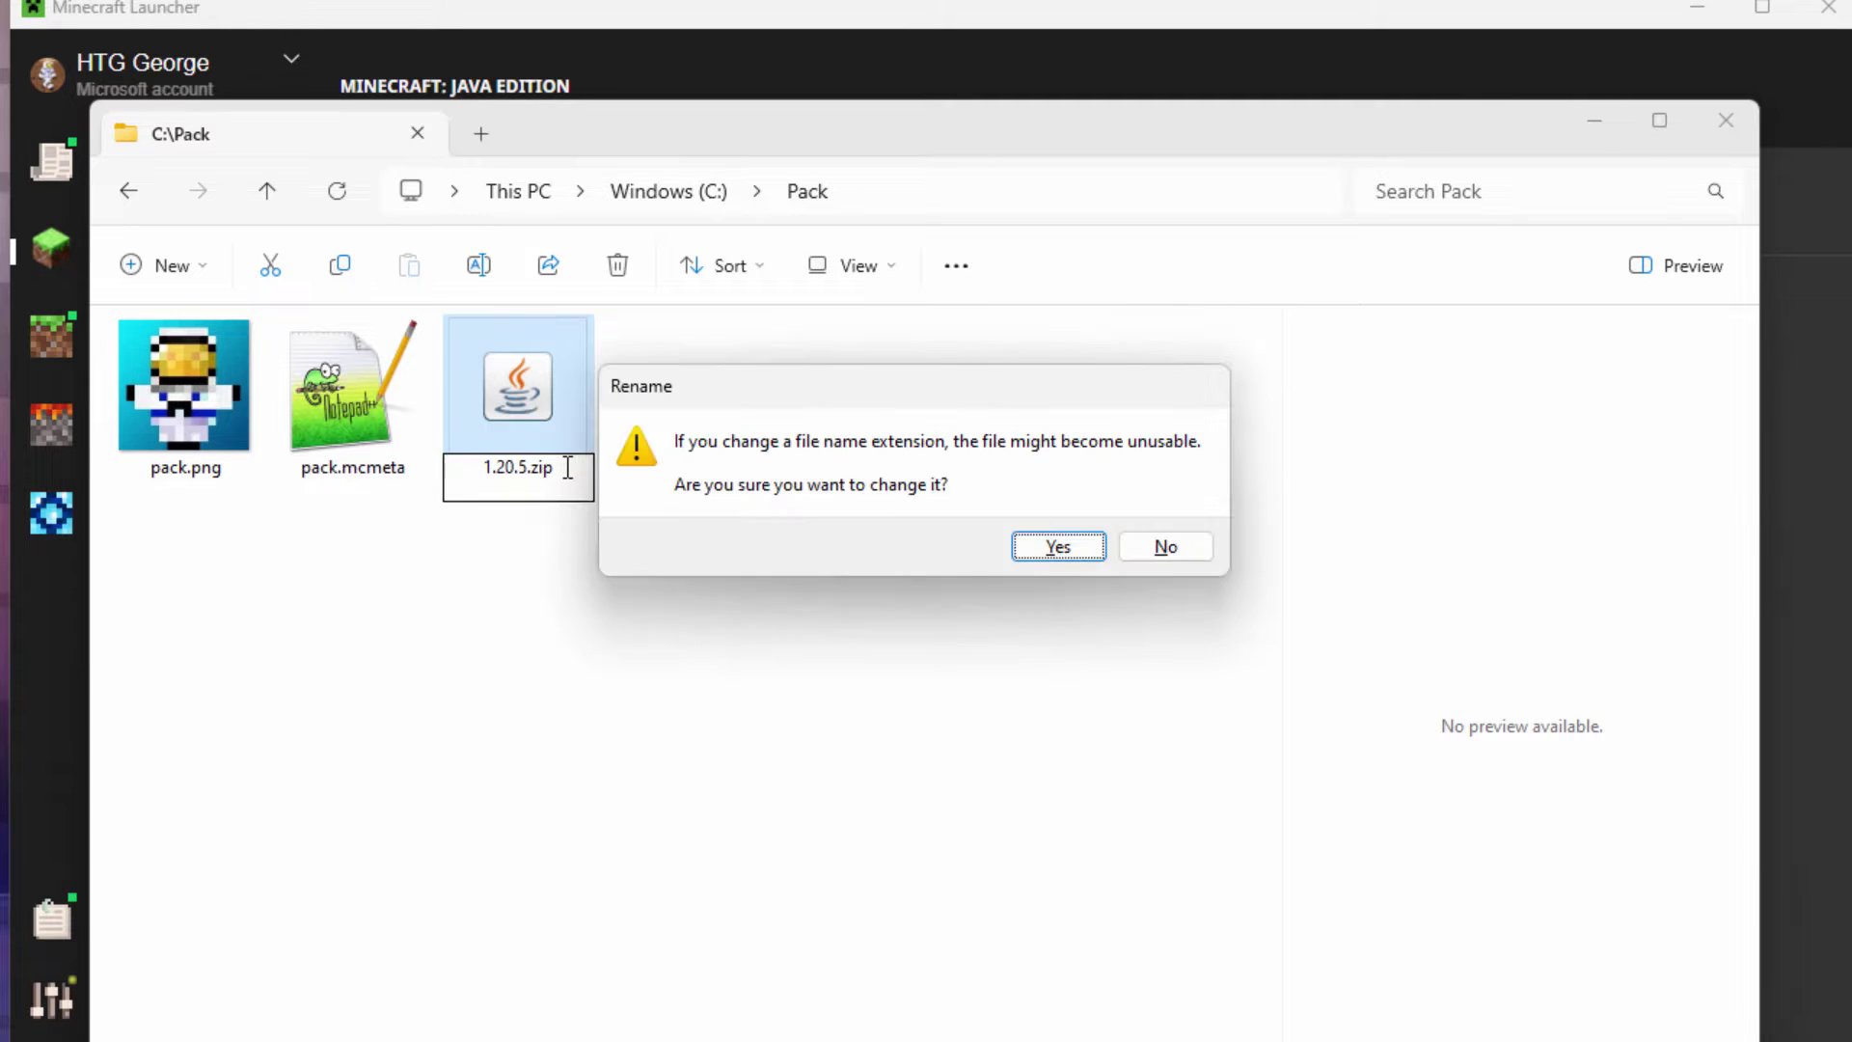
left_click(1058, 546)
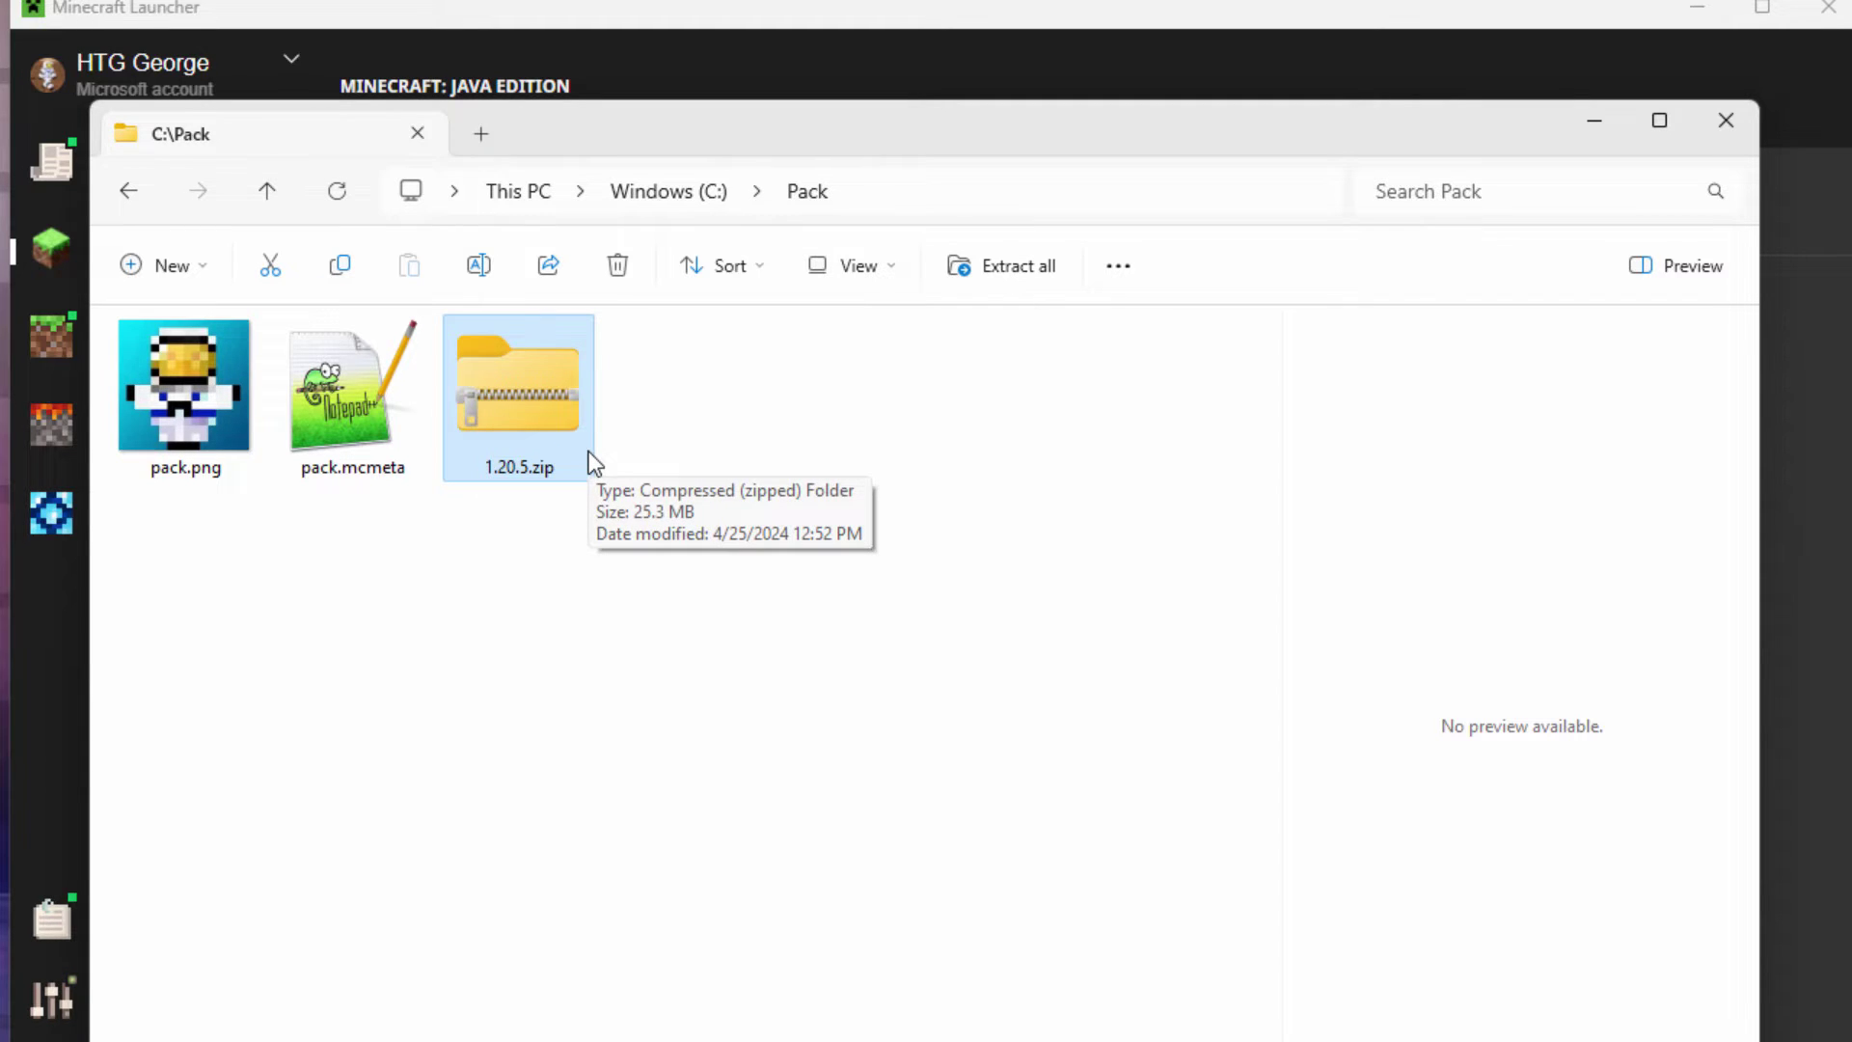
Open 1.20.5.zip in its own window beside C:\Pack and scroll through its contents
right_click(523, 404)
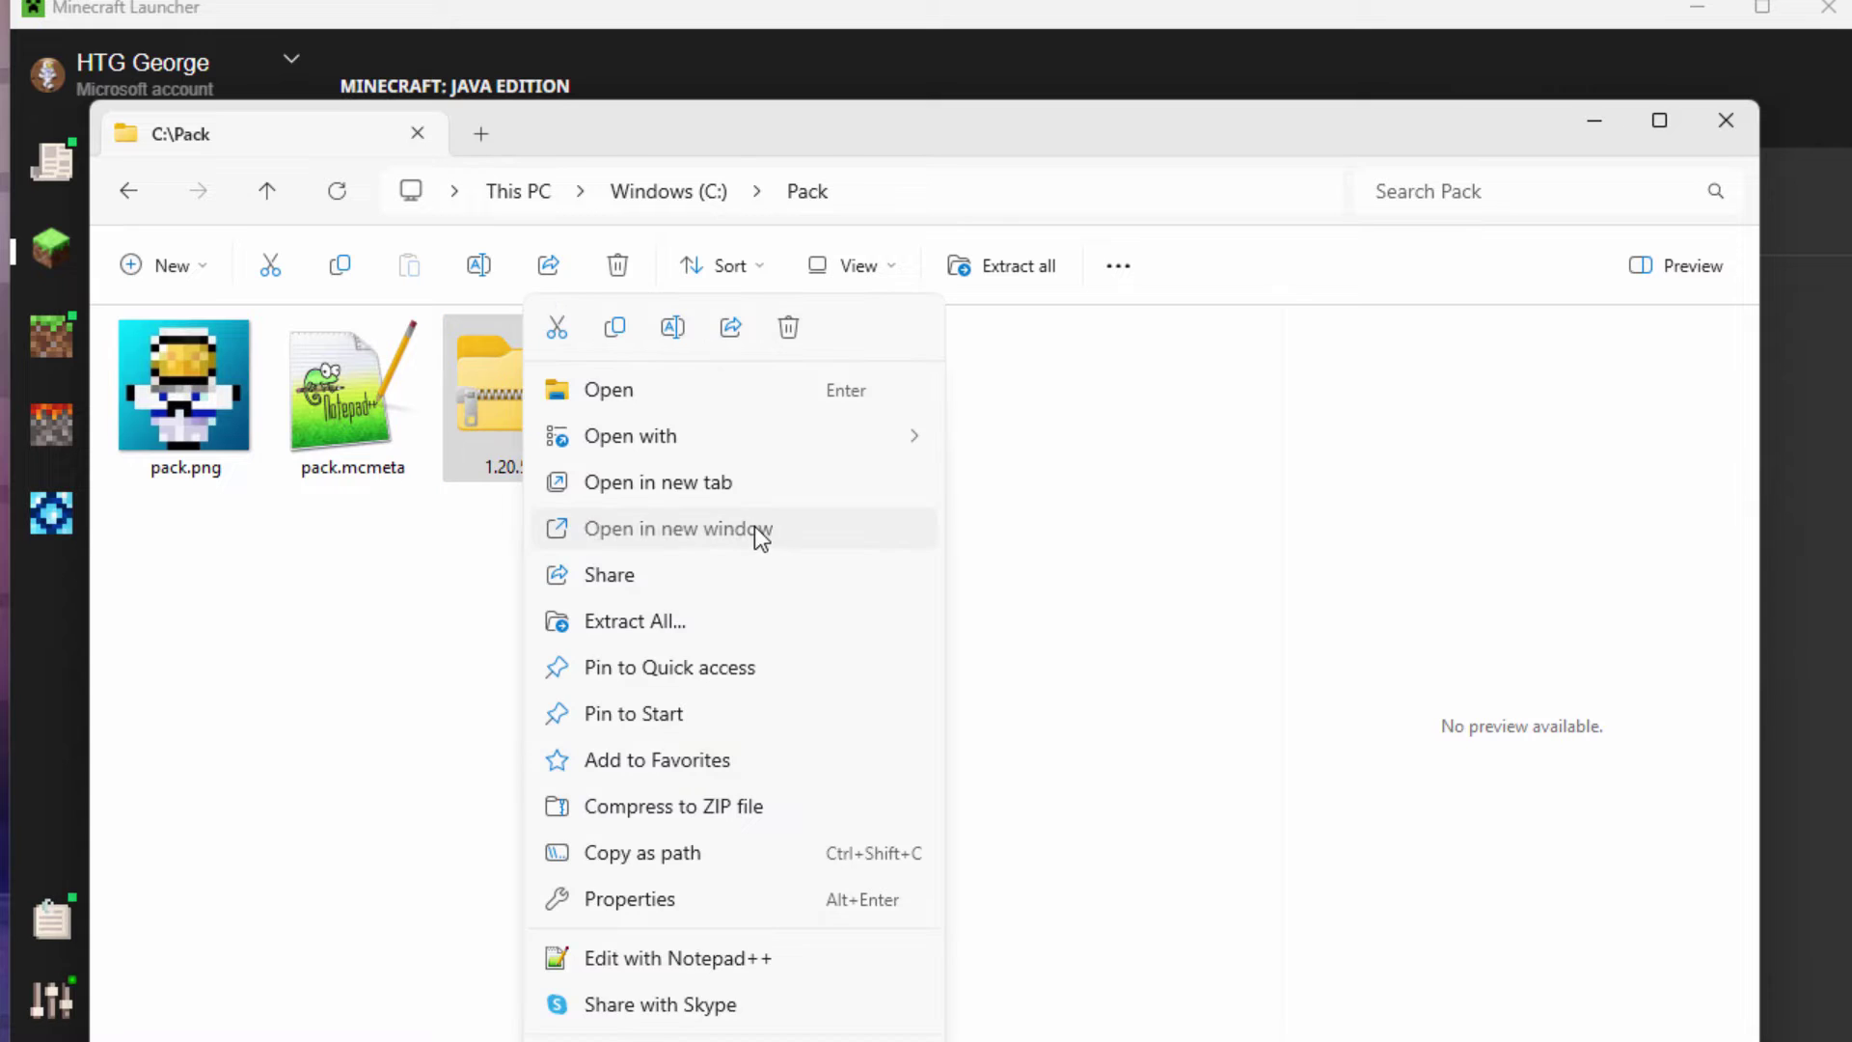
left_click(755, 529)
left_click_drag(928, 141, 1084, 98)
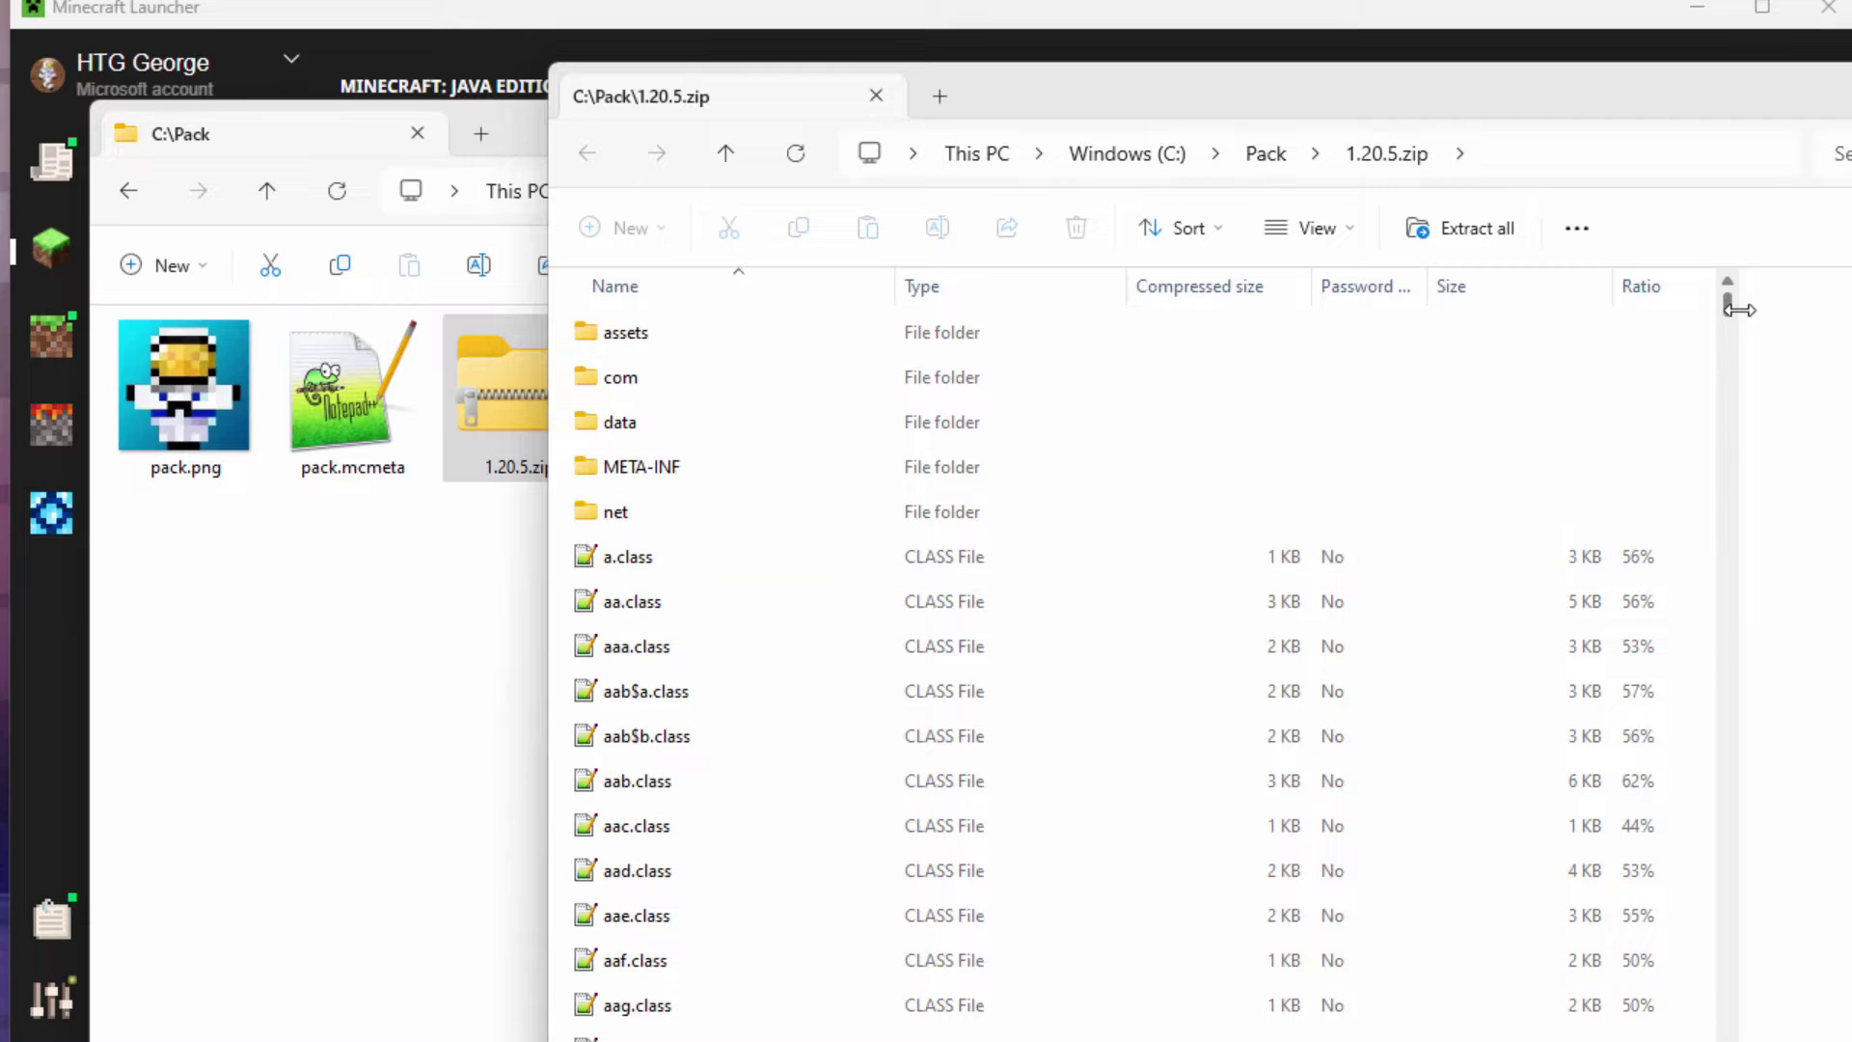
left_click_drag(1729, 305, 1723, 913)
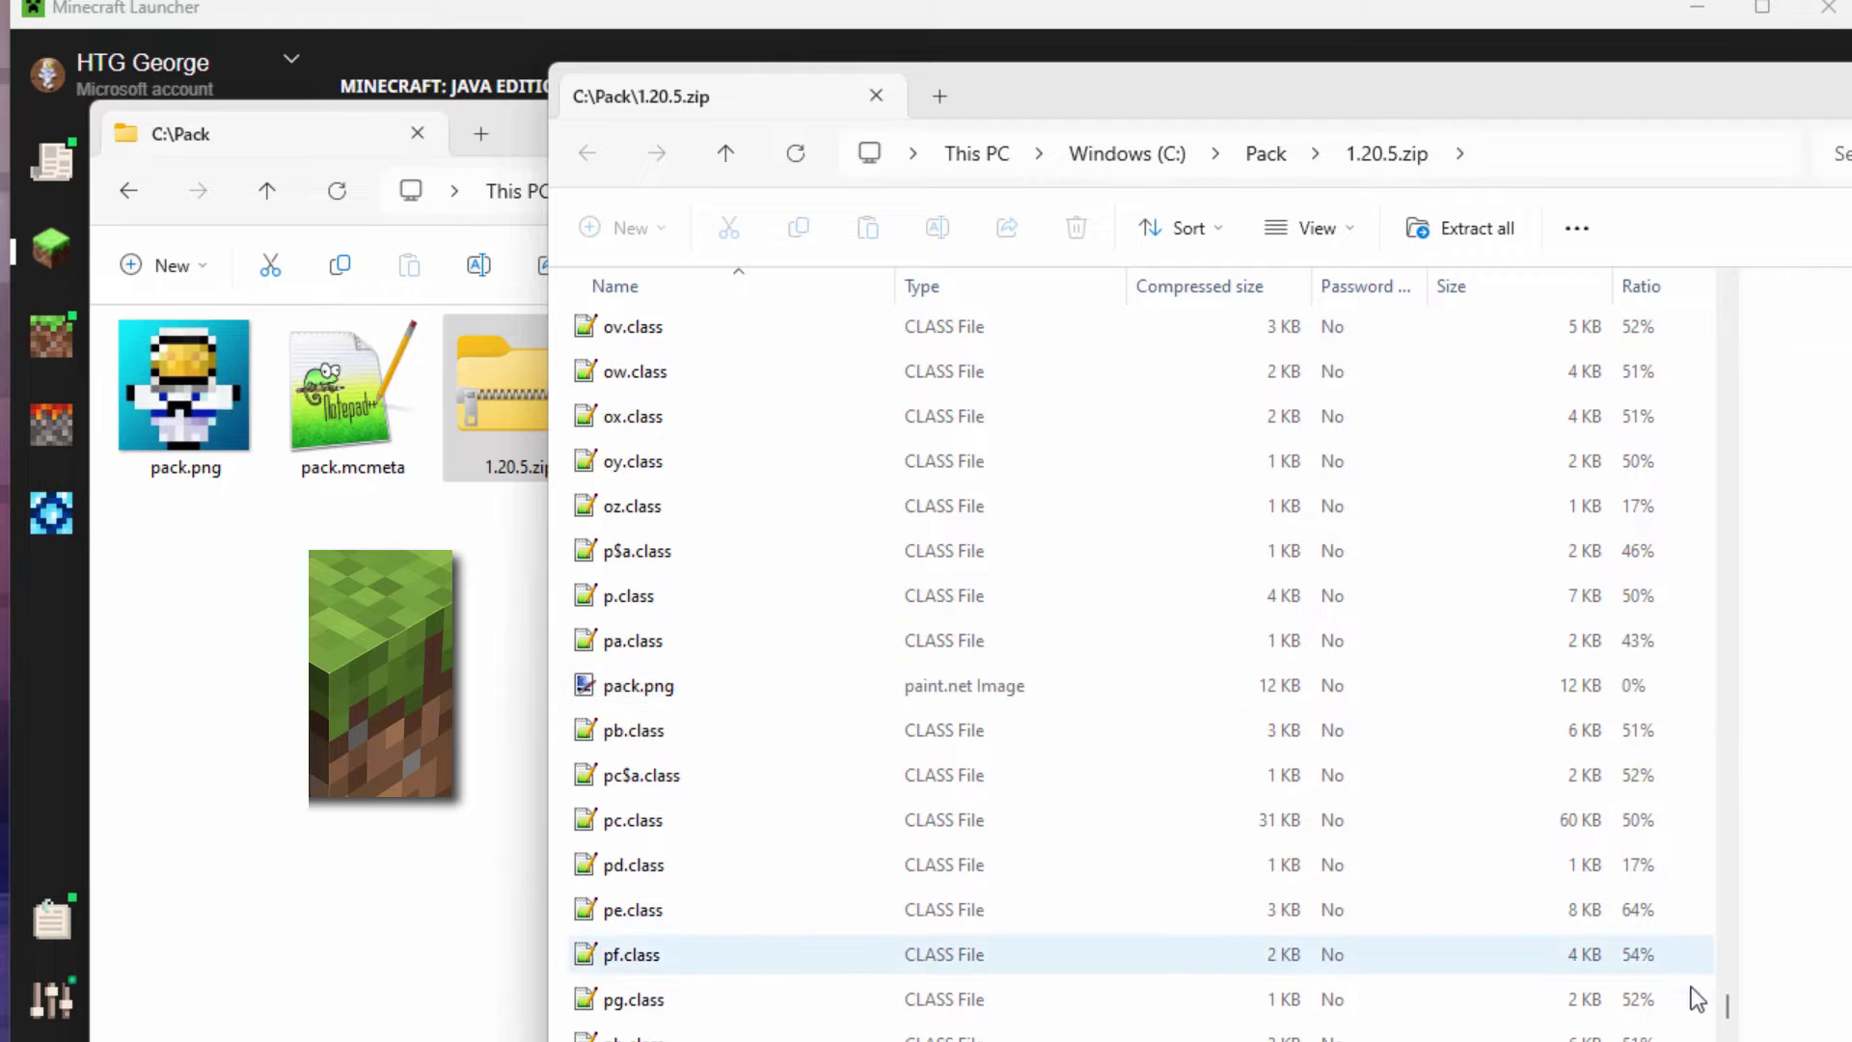
left_click_drag(1727, 1008, 1728, 290)
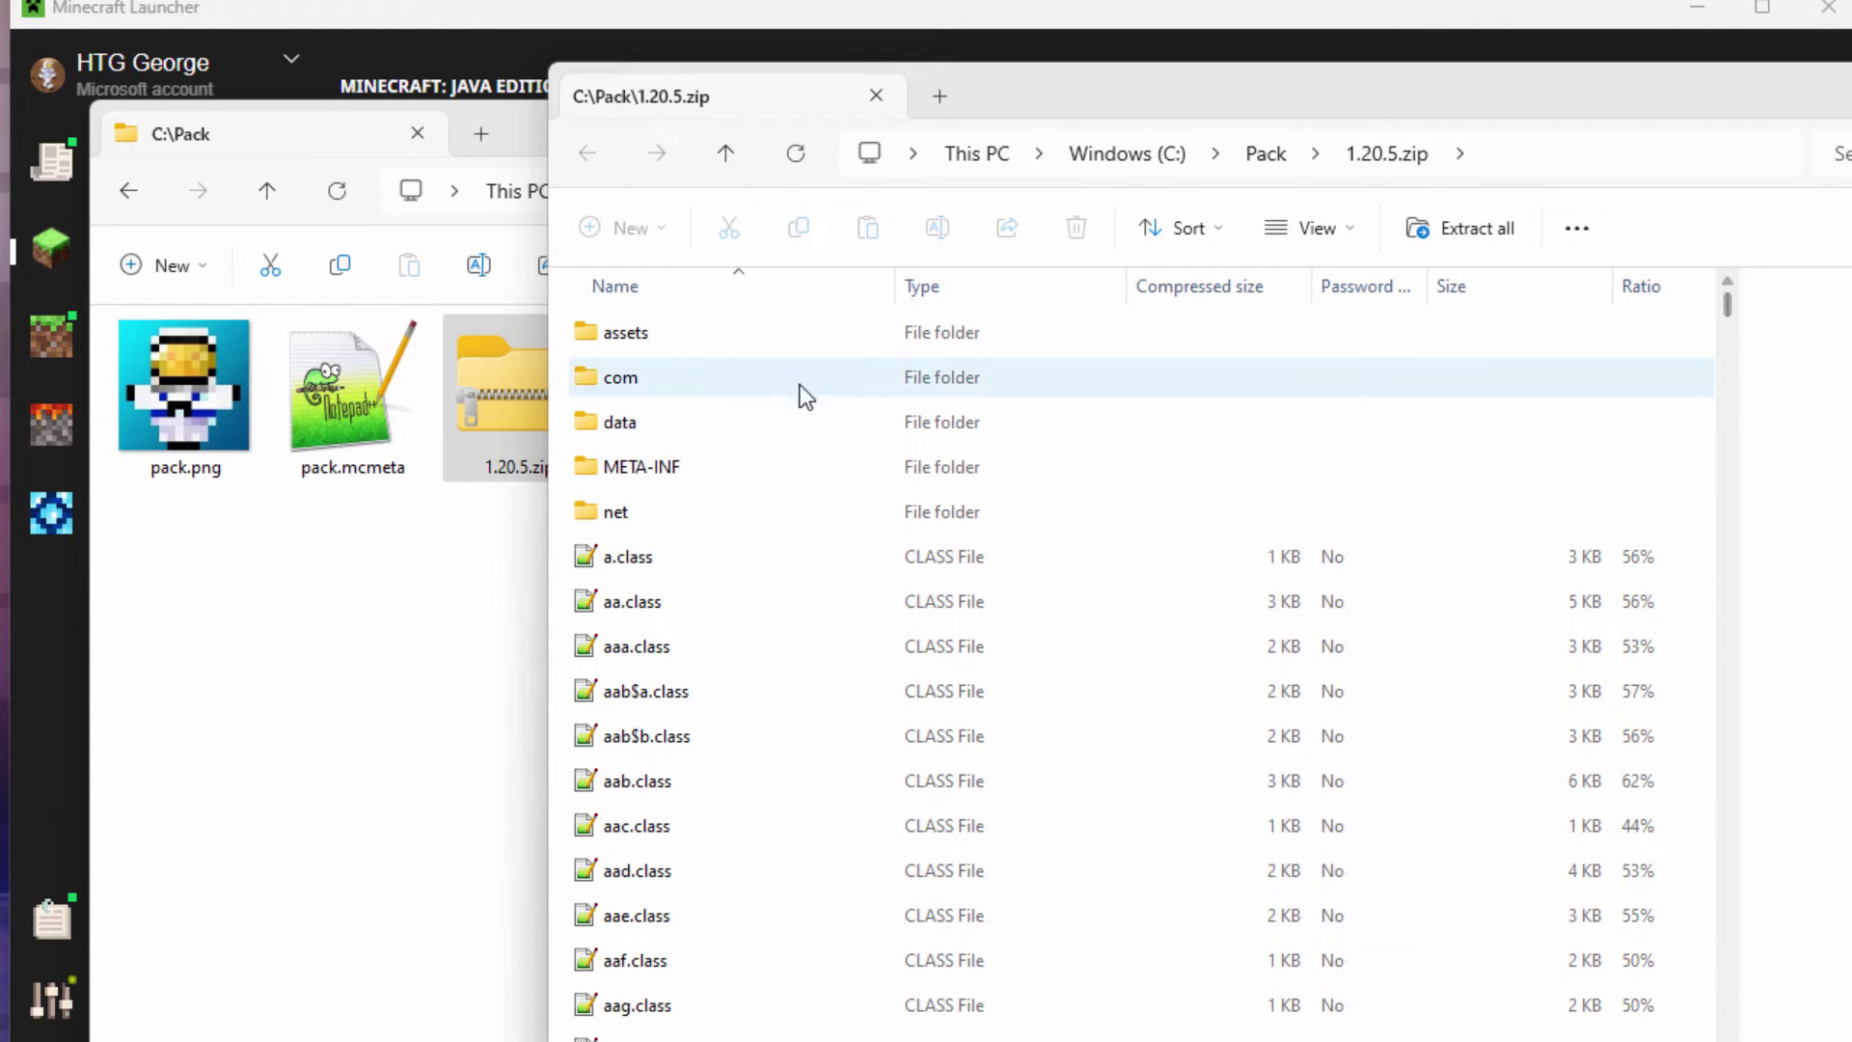
Go to assets\minecraft inside the zip, select lang, and bring C:\Pack forward
double_click(589, 343)
left_click(592, 334)
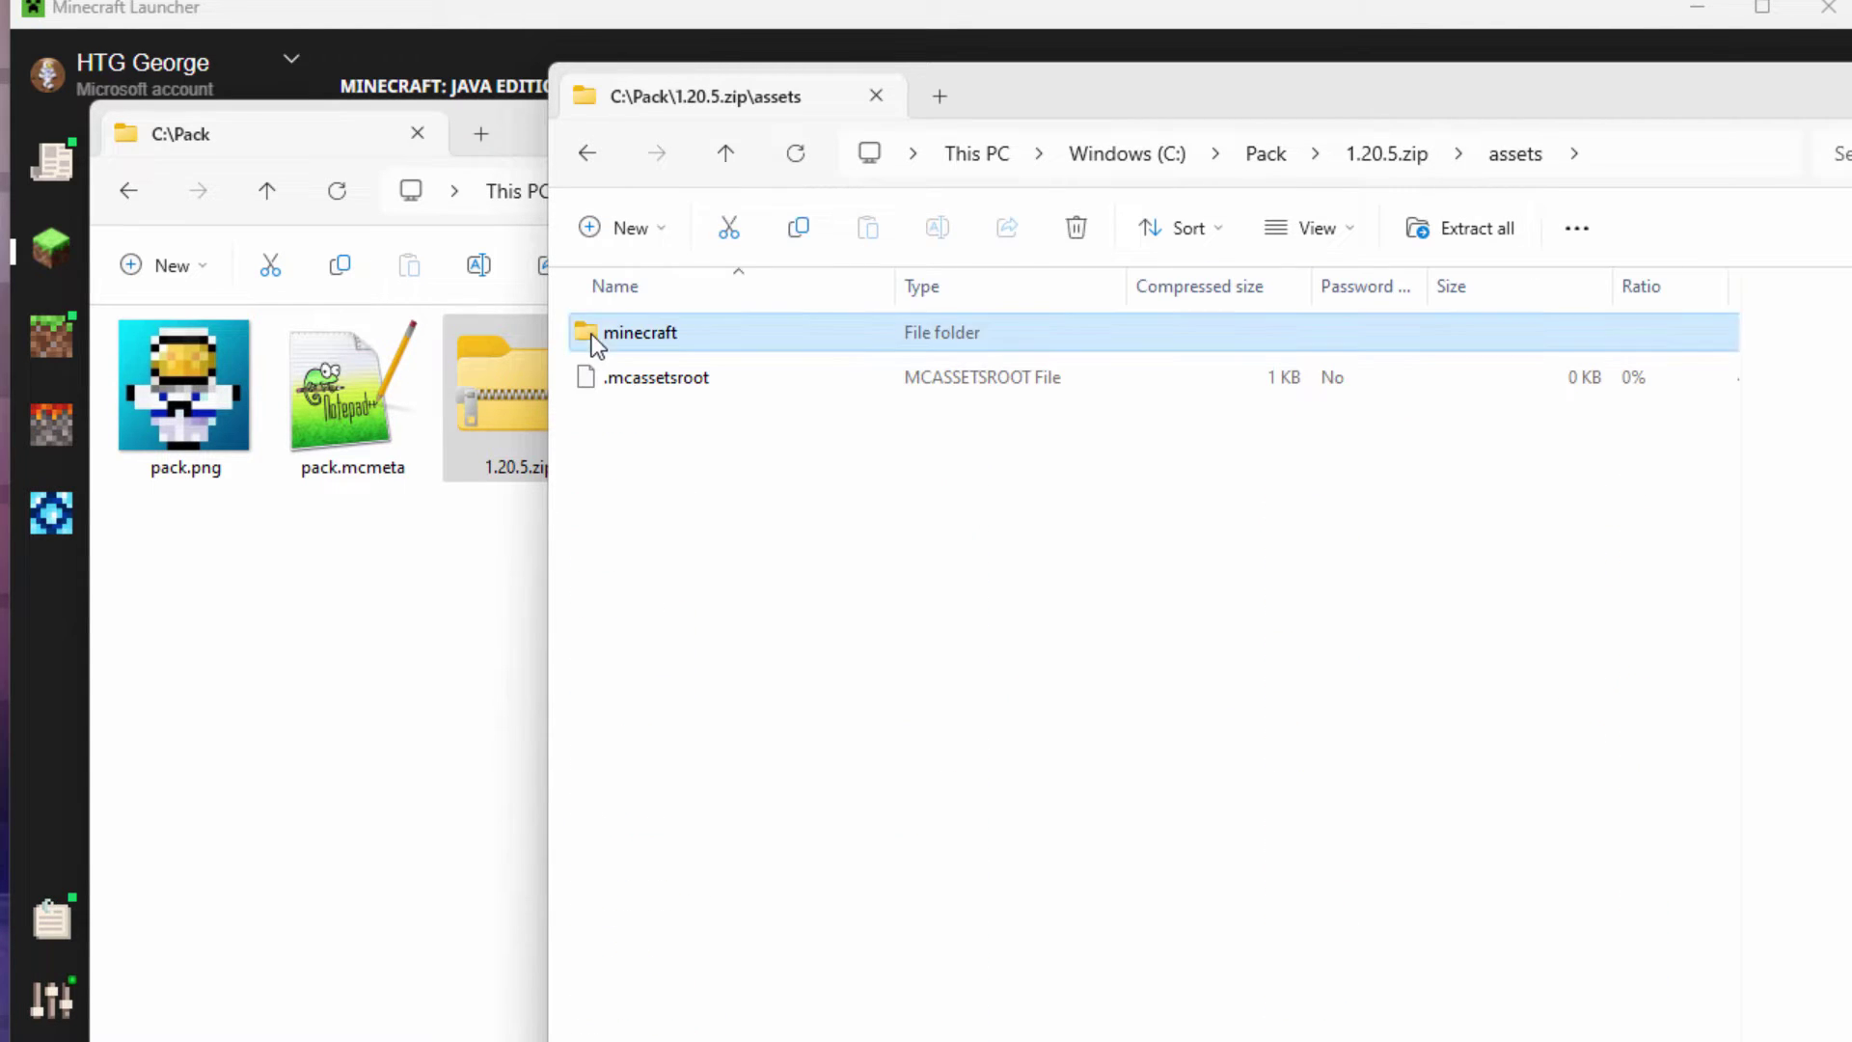
double_click(593, 334)
left_click_drag(1098, 86, 1288, 65)
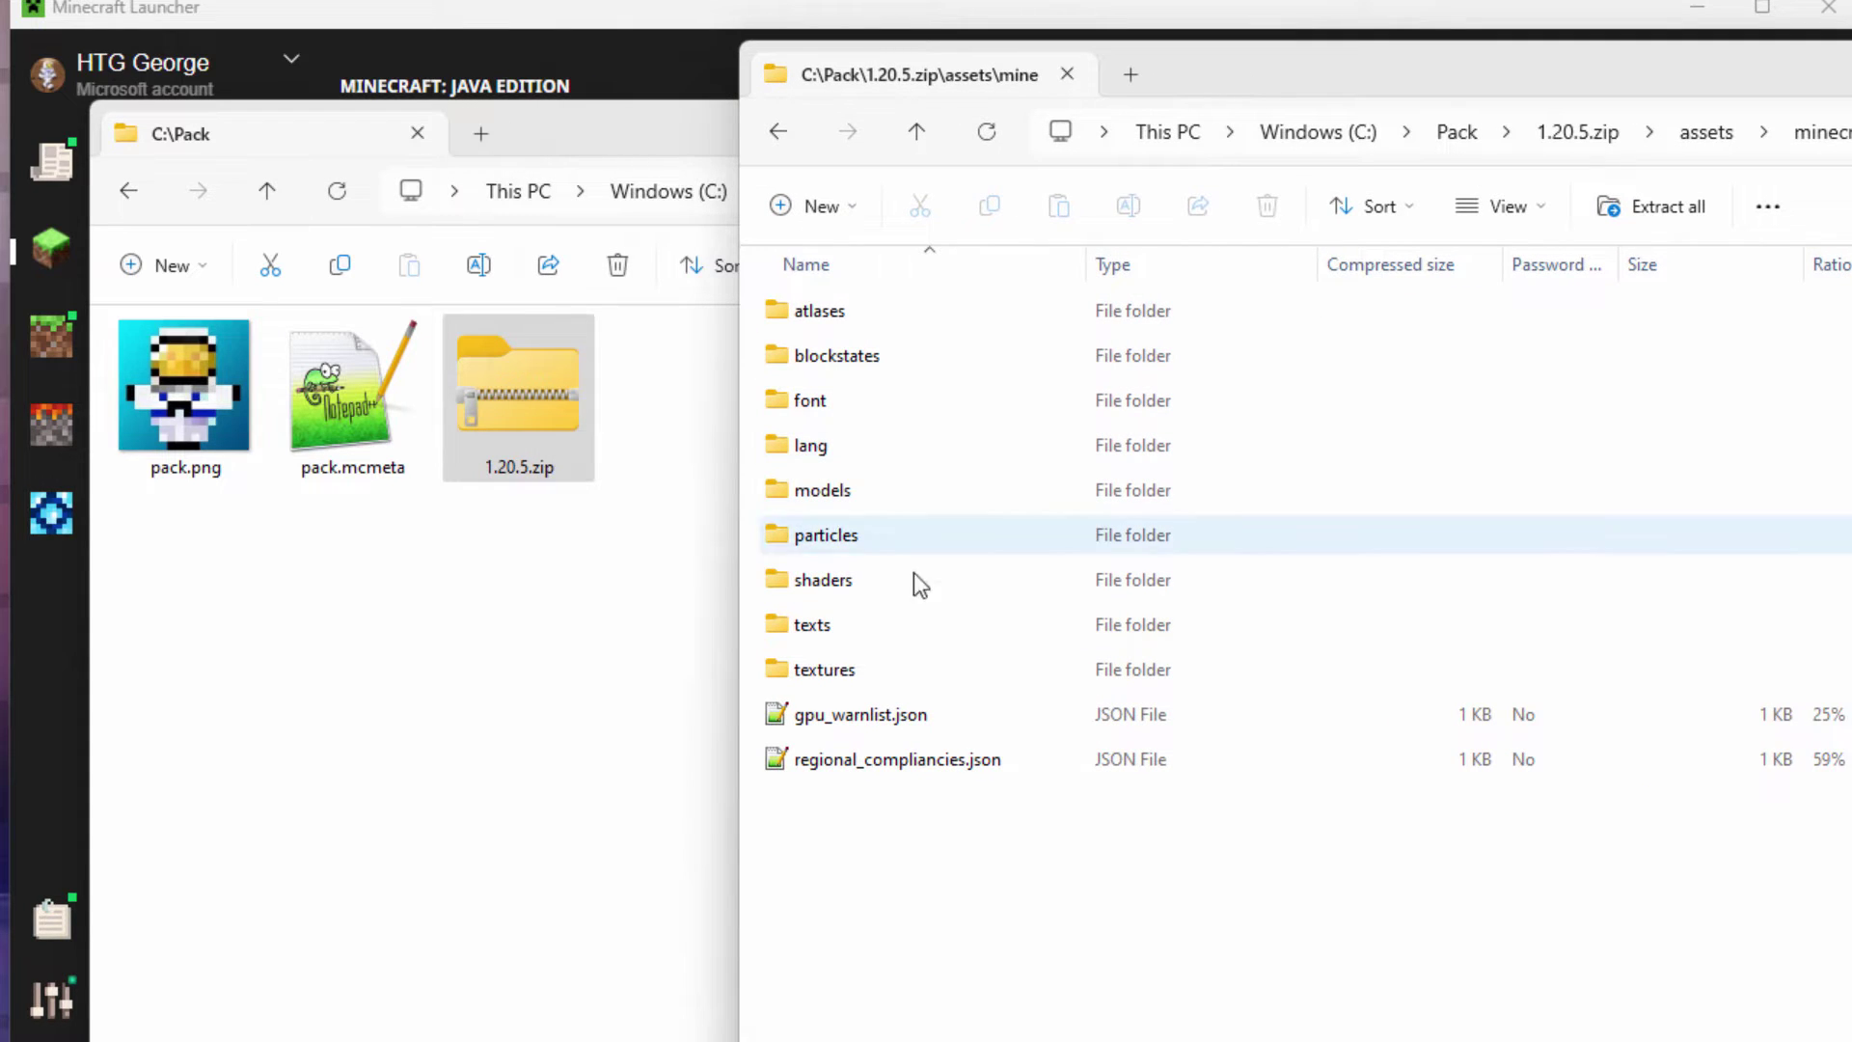
left_click(832, 445)
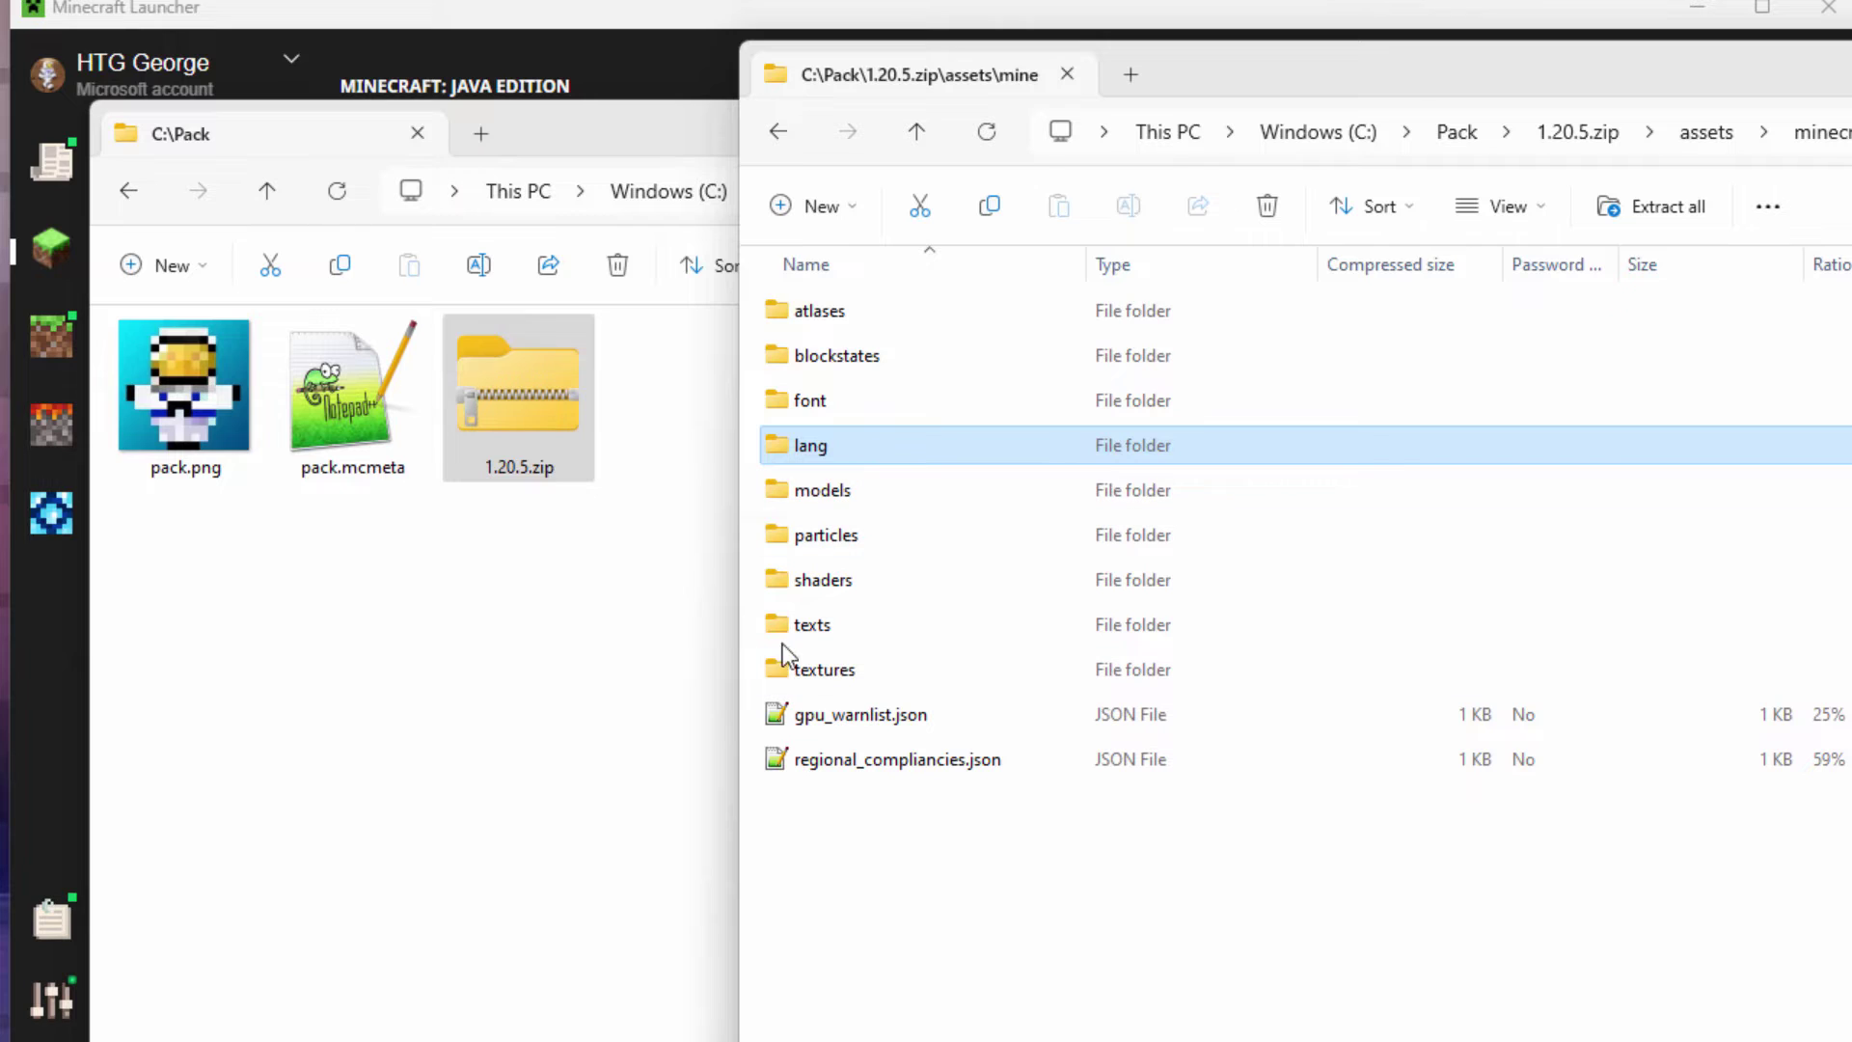
left_click_drag(1565, 77, 1069, 73)
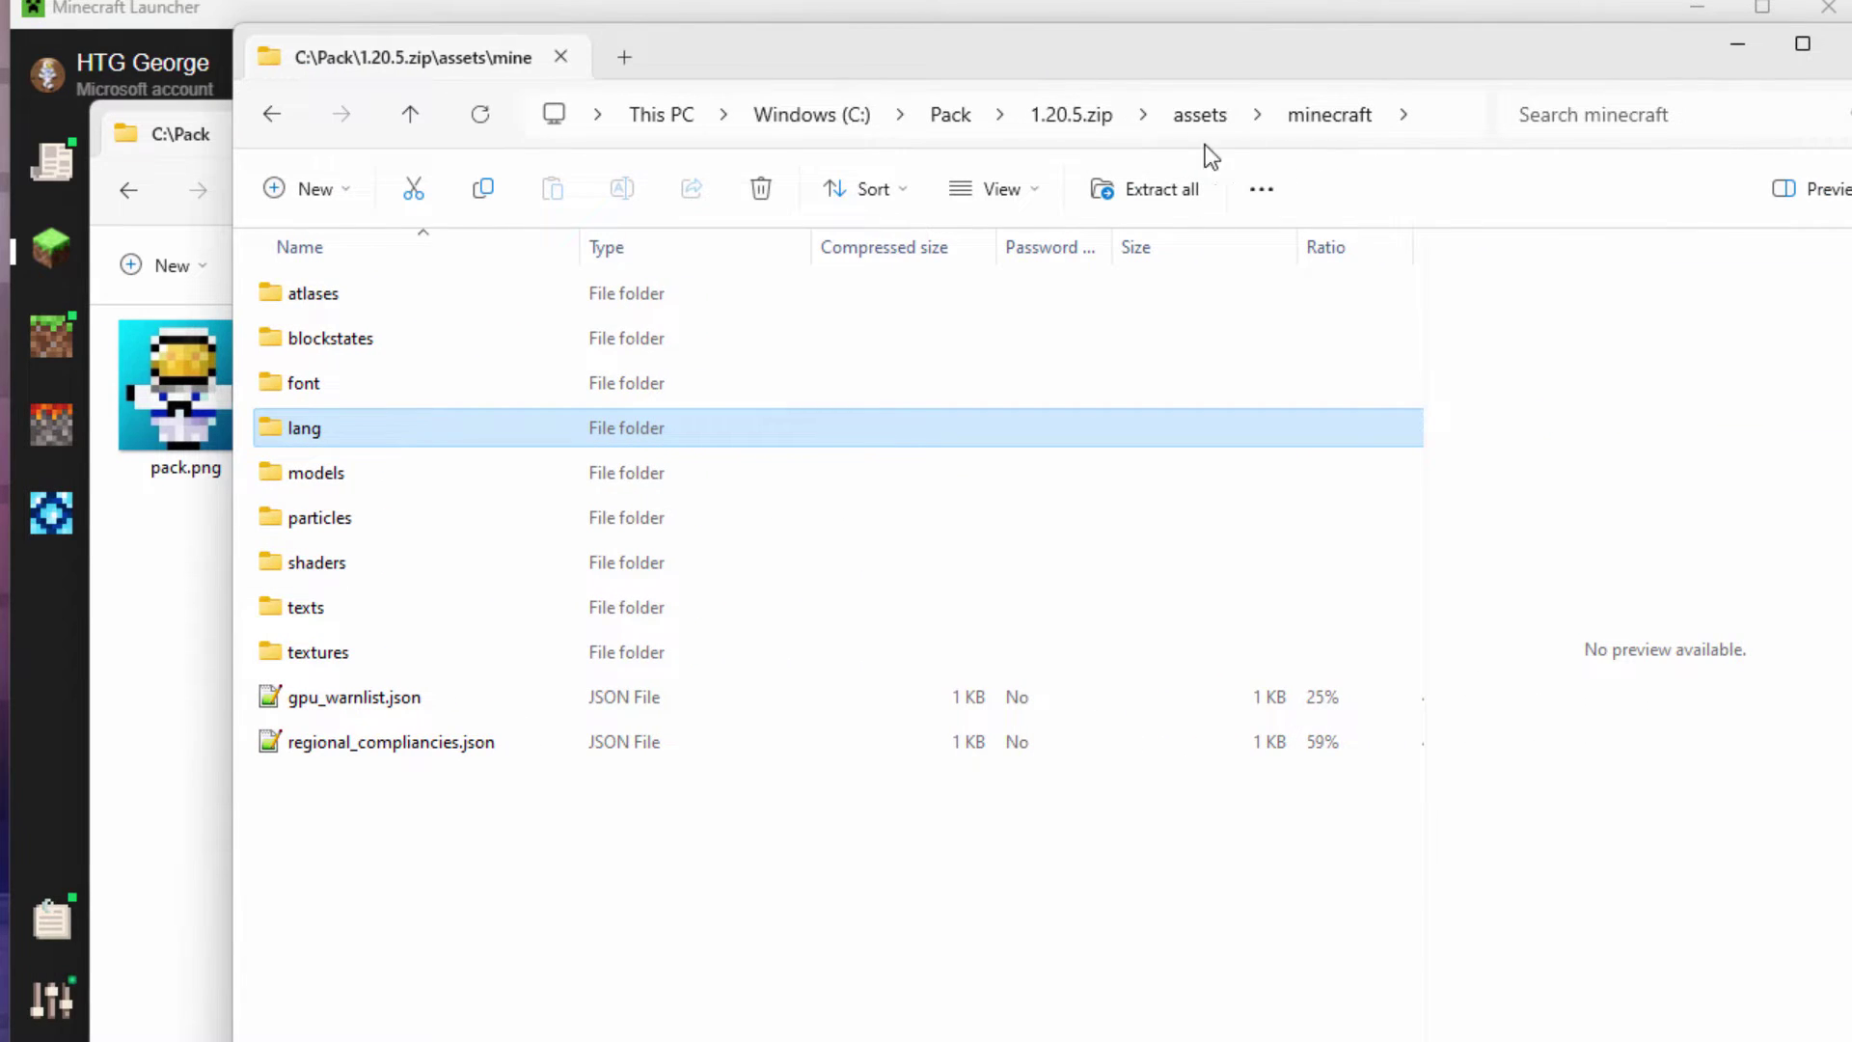
left_click(195, 793)
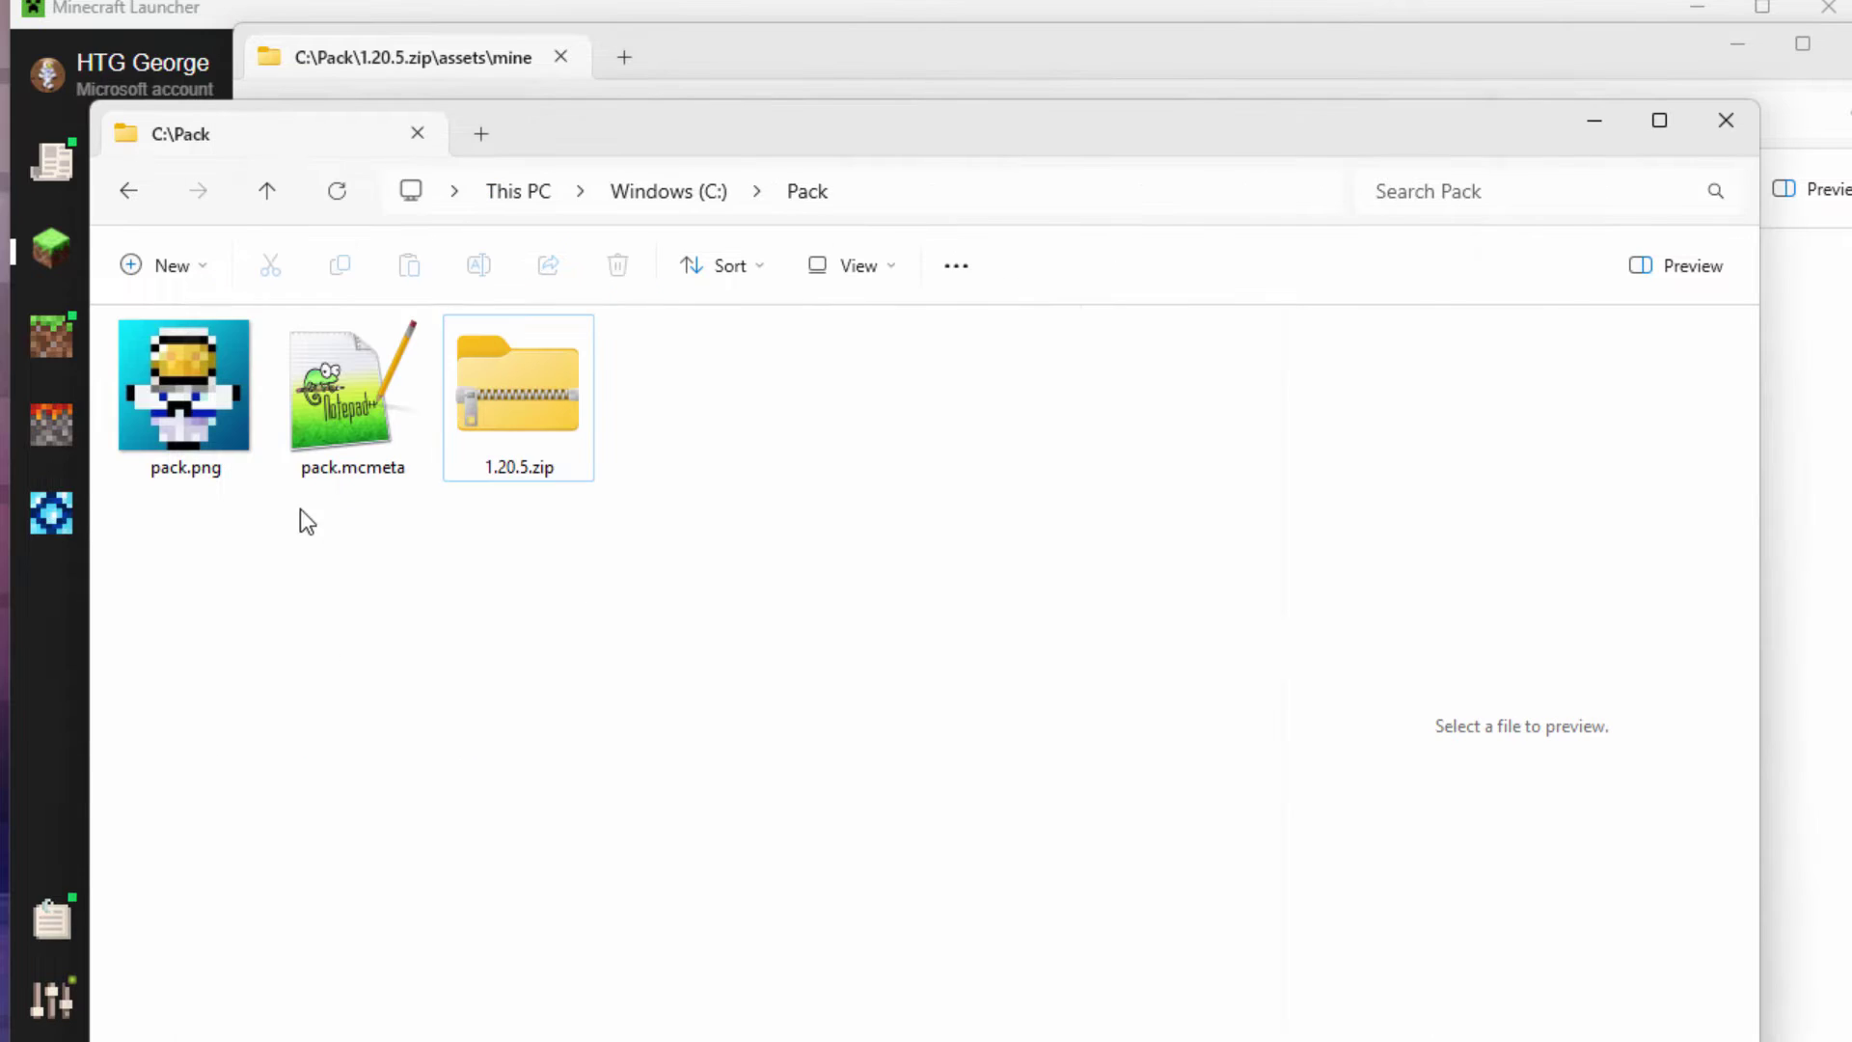
Create a new folder named assets in C:\Pack and open it
left_click(204, 262)
left_click(193, 339)
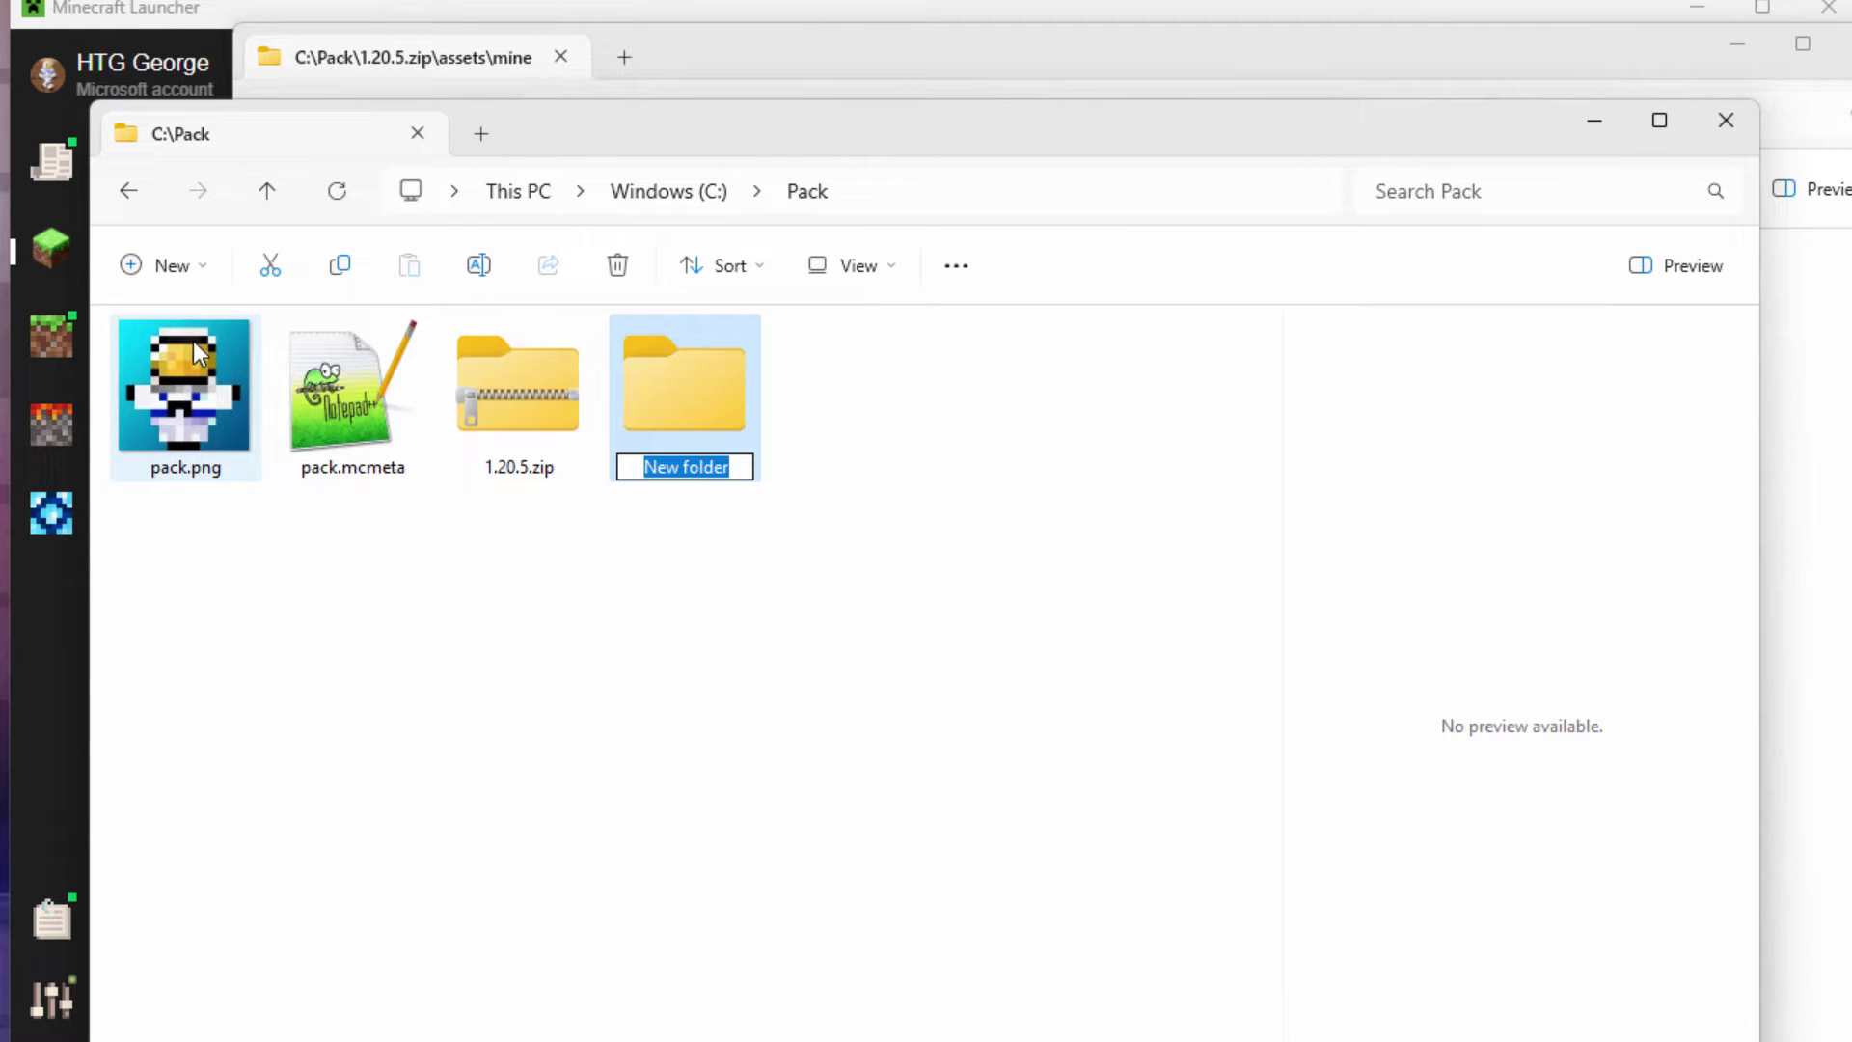
type("assets")
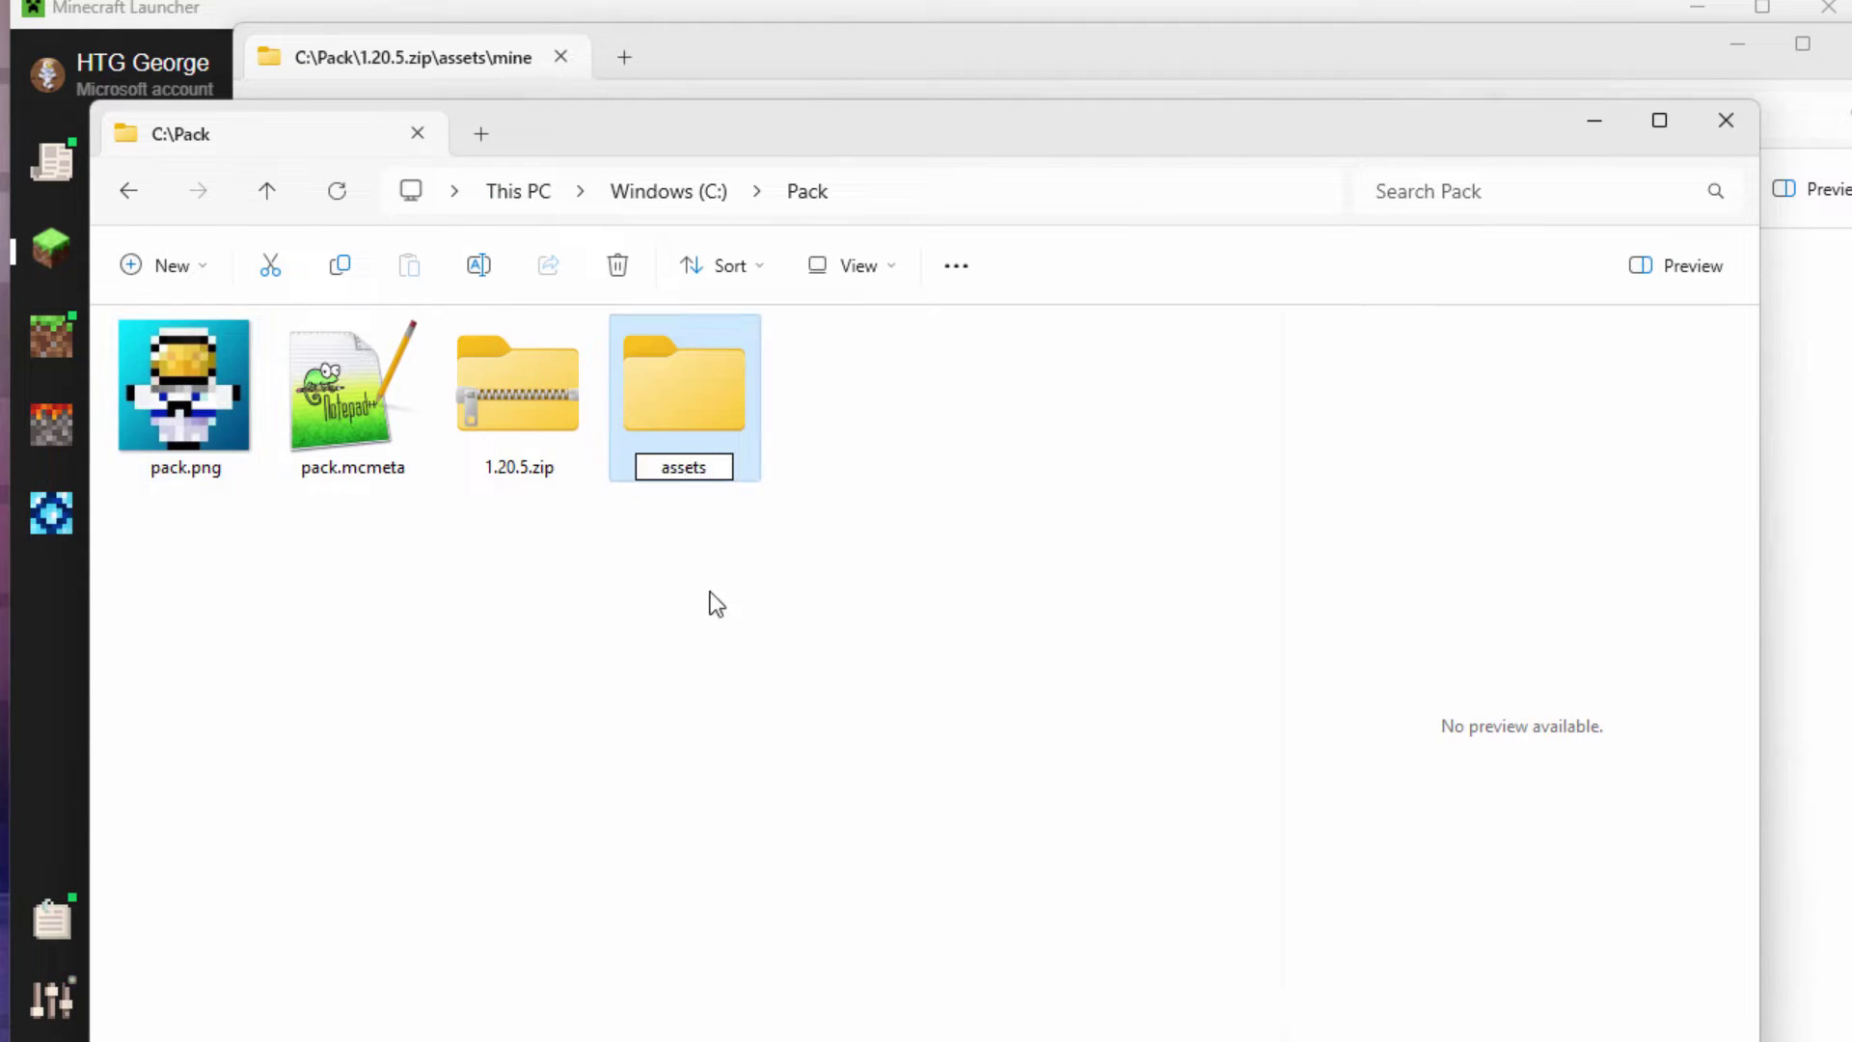
key("Return")
double_click(668, 401)
Create a new folder named minecraft inside assets
left_click(172, 269)
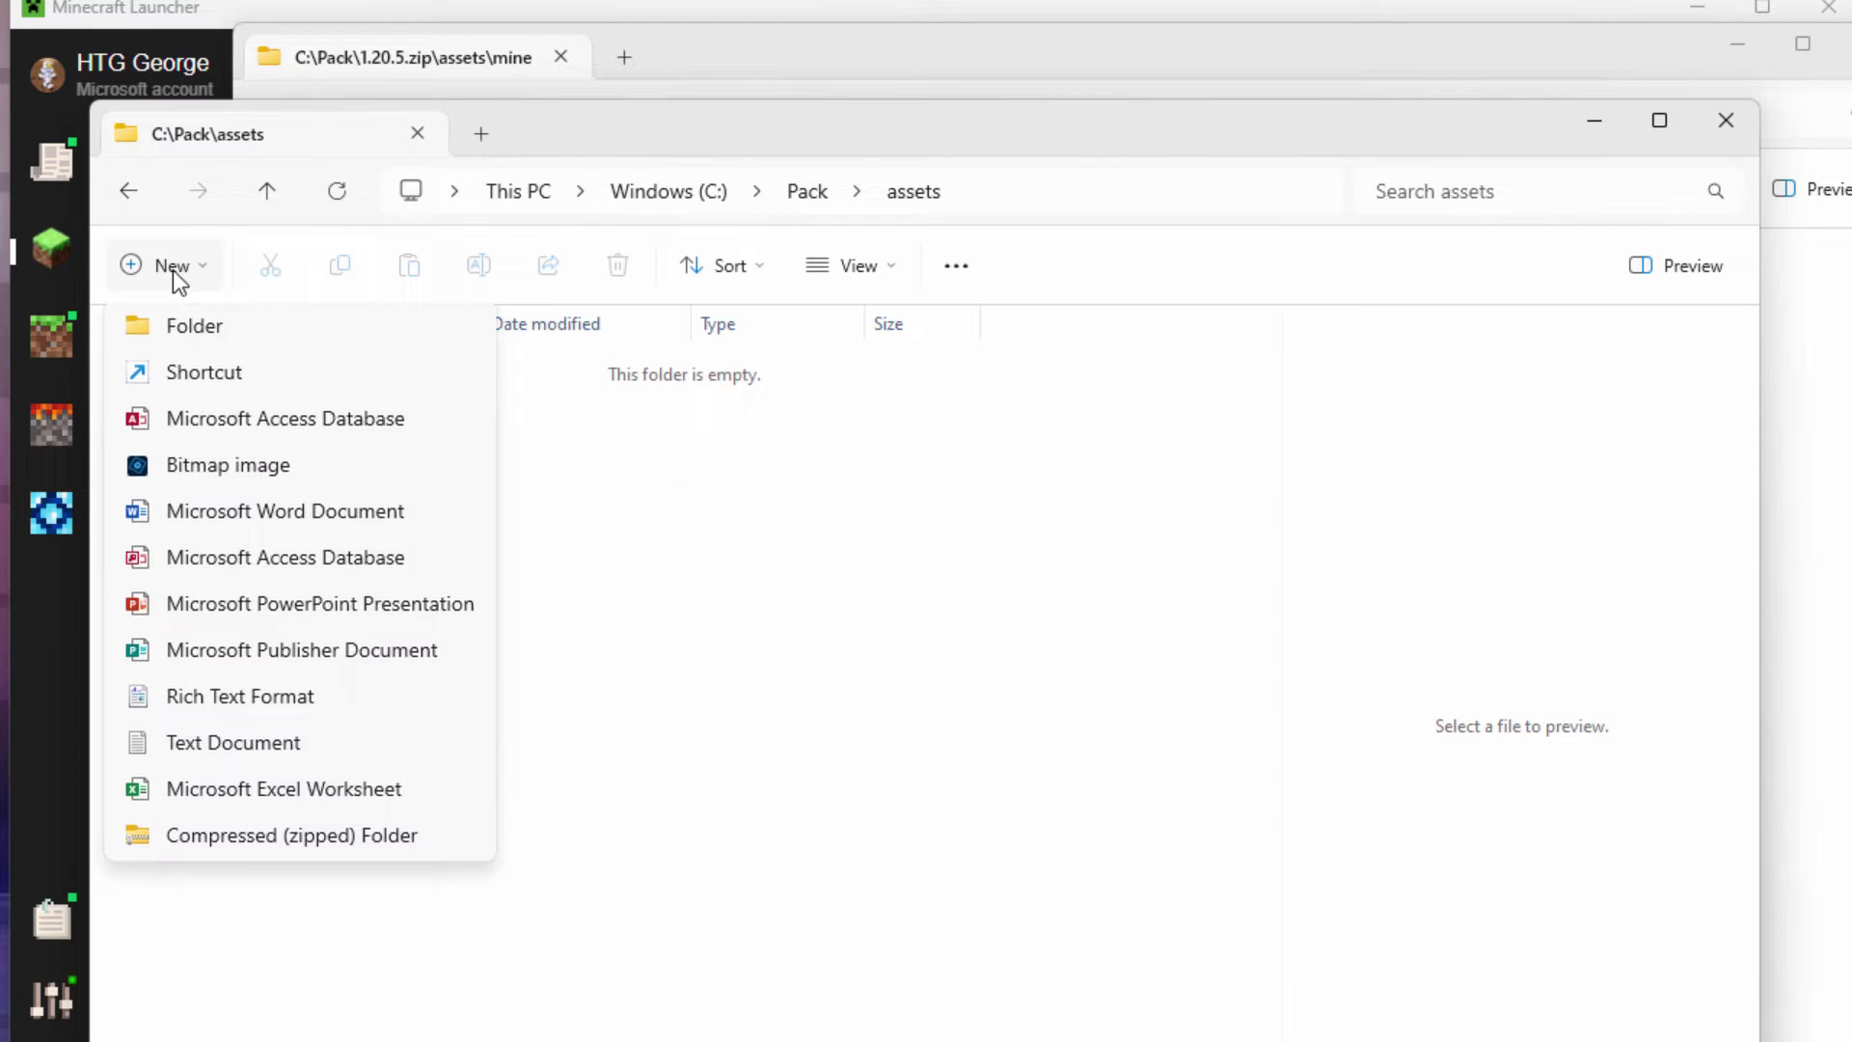
left_click(202, 330)
type("min")
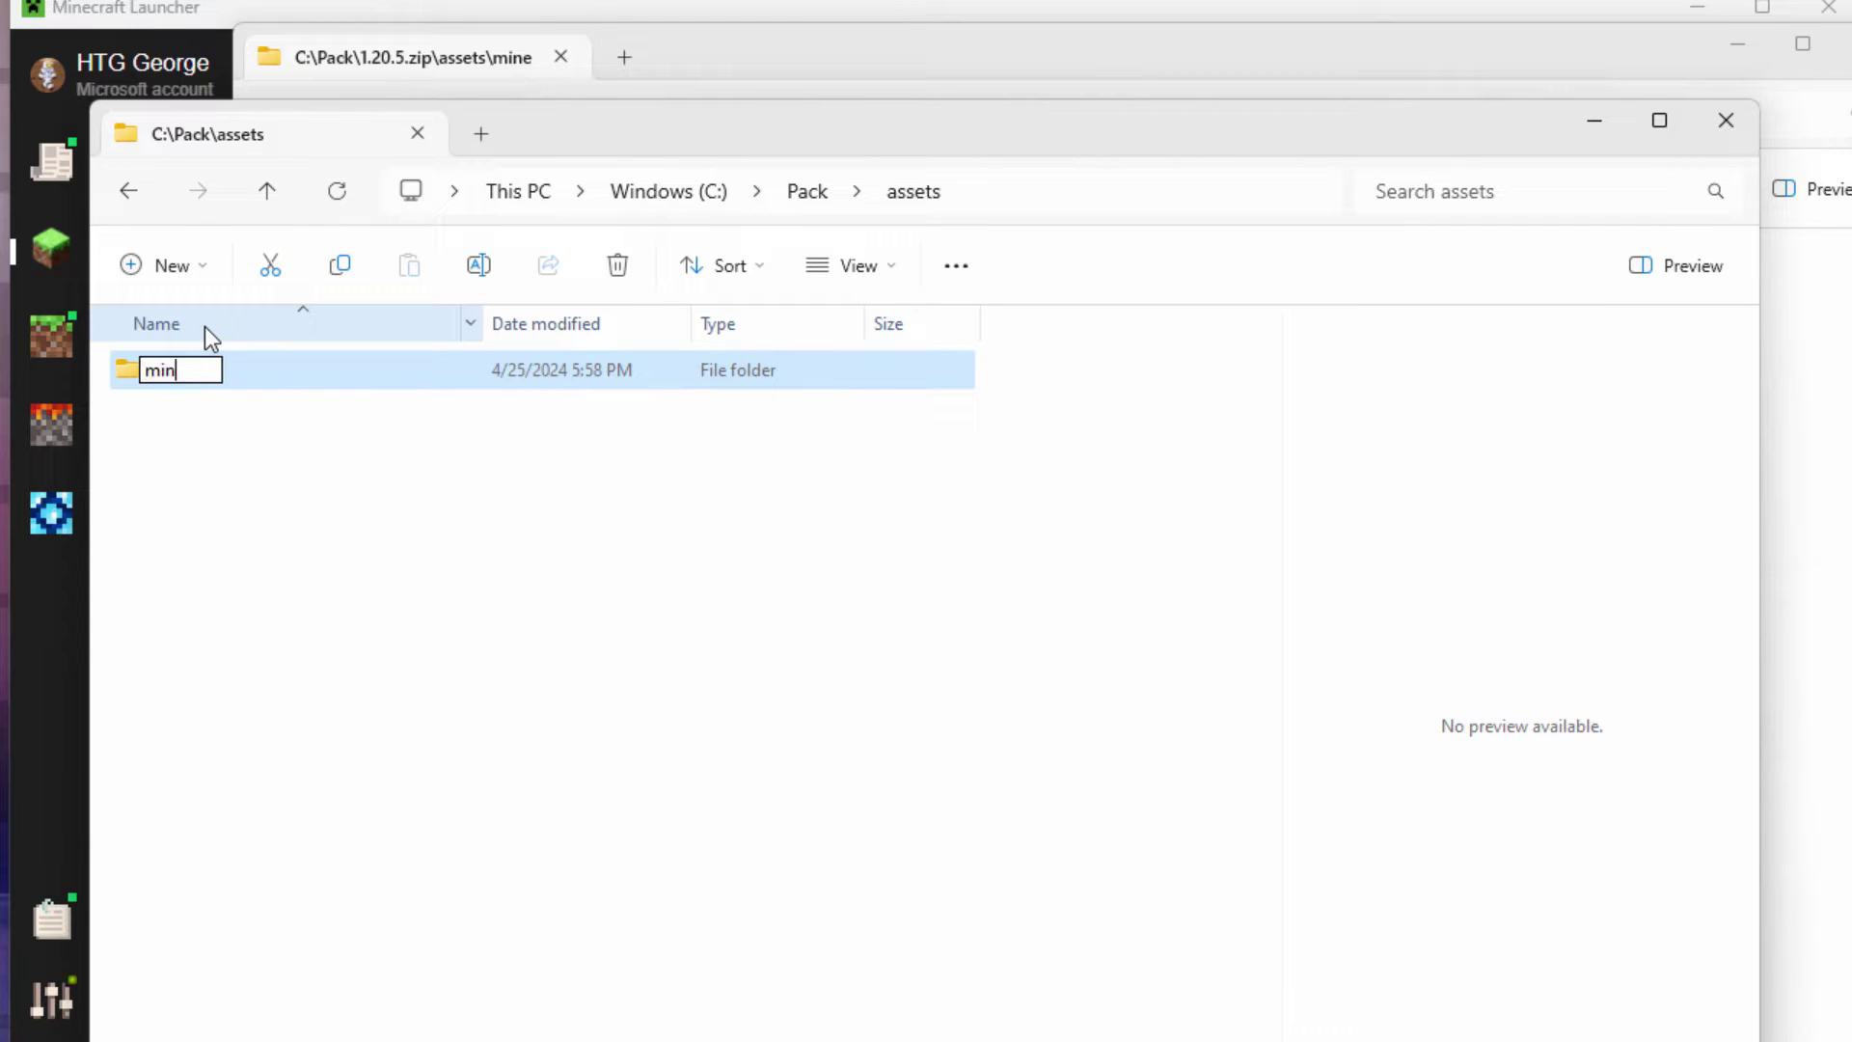
type("ecraft")
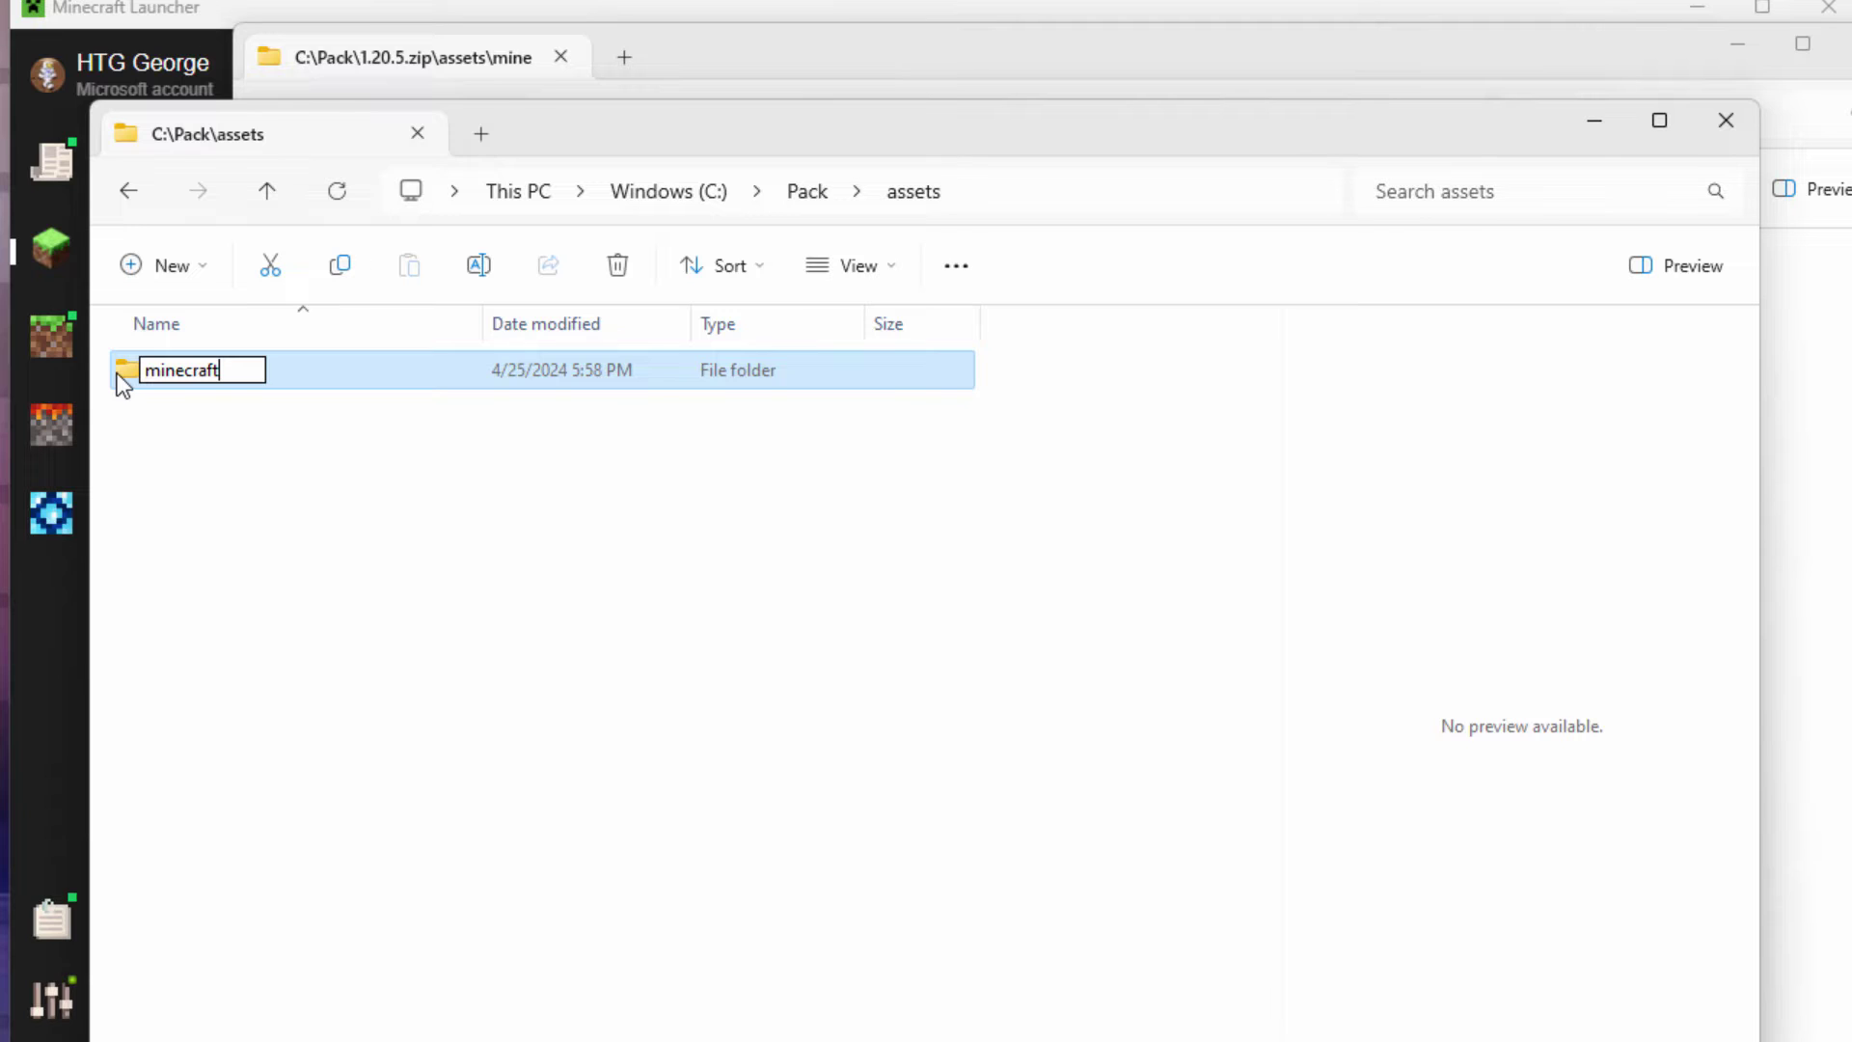
key("Return")
key("Return")
Drag the zip's lang and texts folders into C:\Pack\assets\minecraft
left_click_drag(832, 50, 1358, 32)
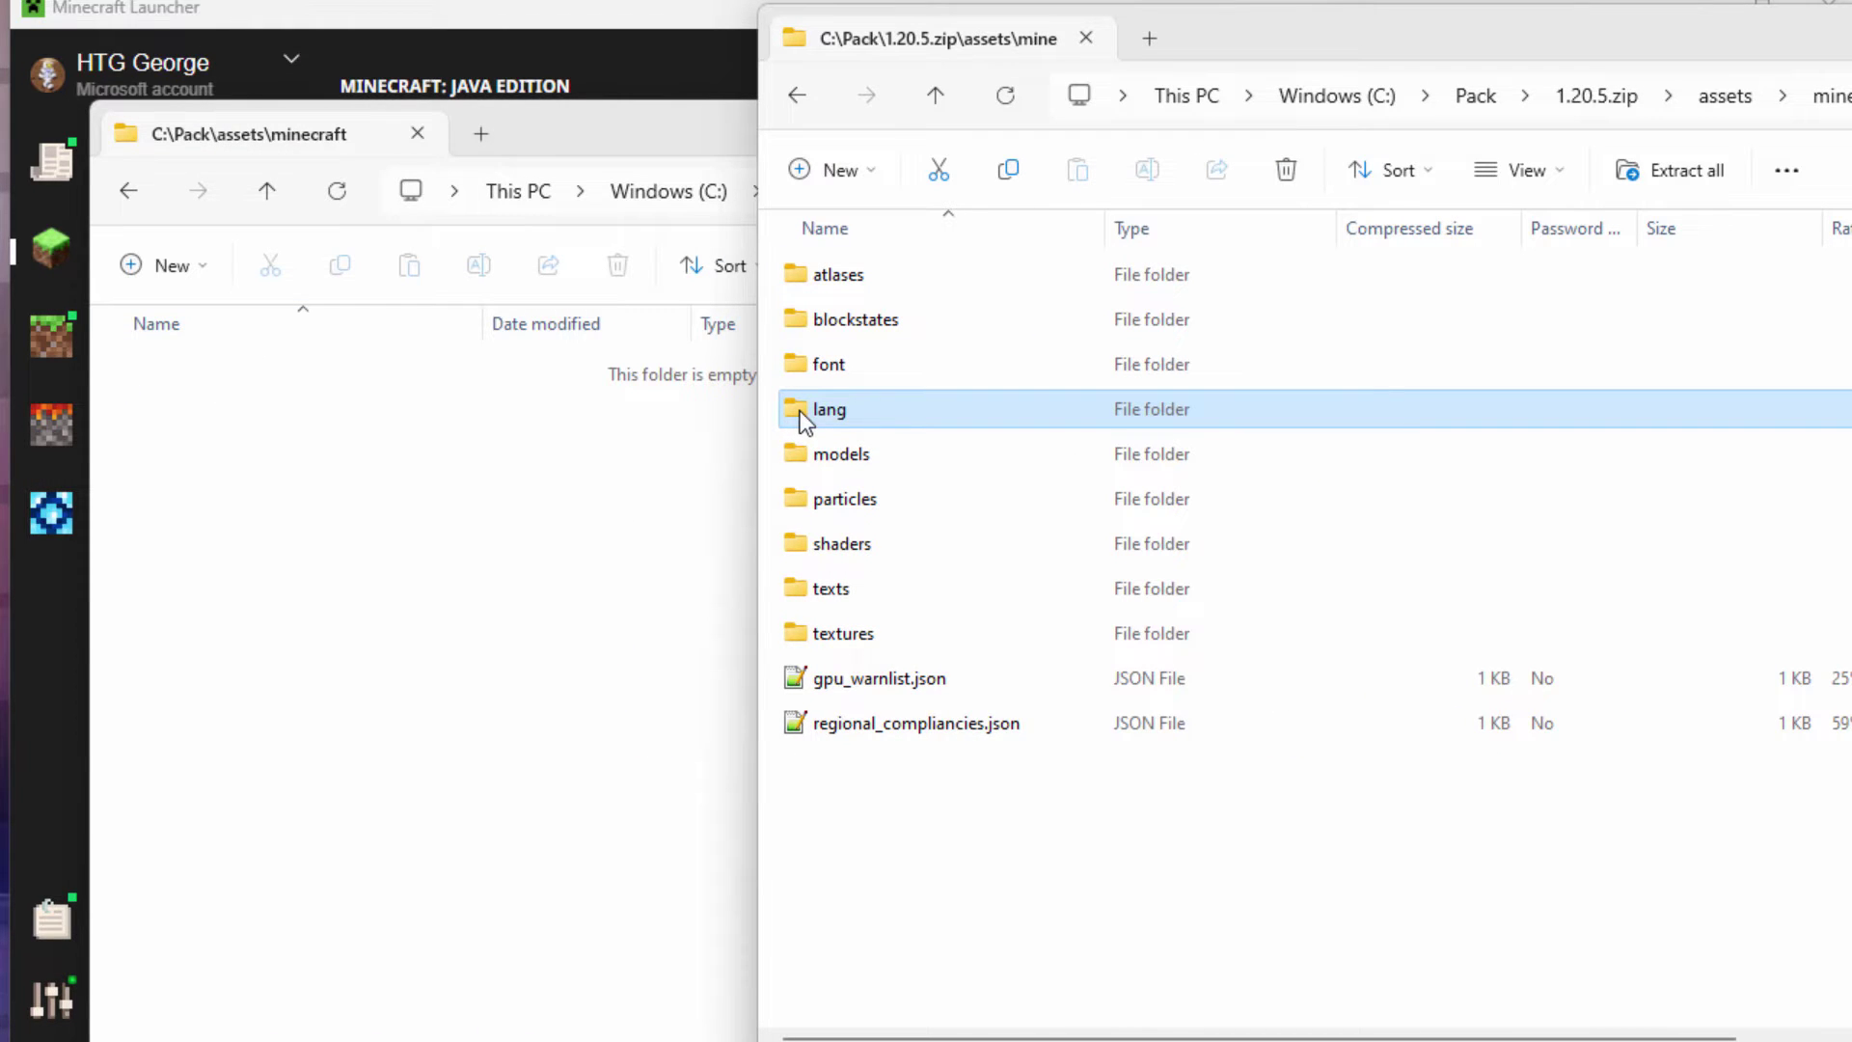
left_click_drag(801, 409, 246, 469)
left_click(1293, 92)
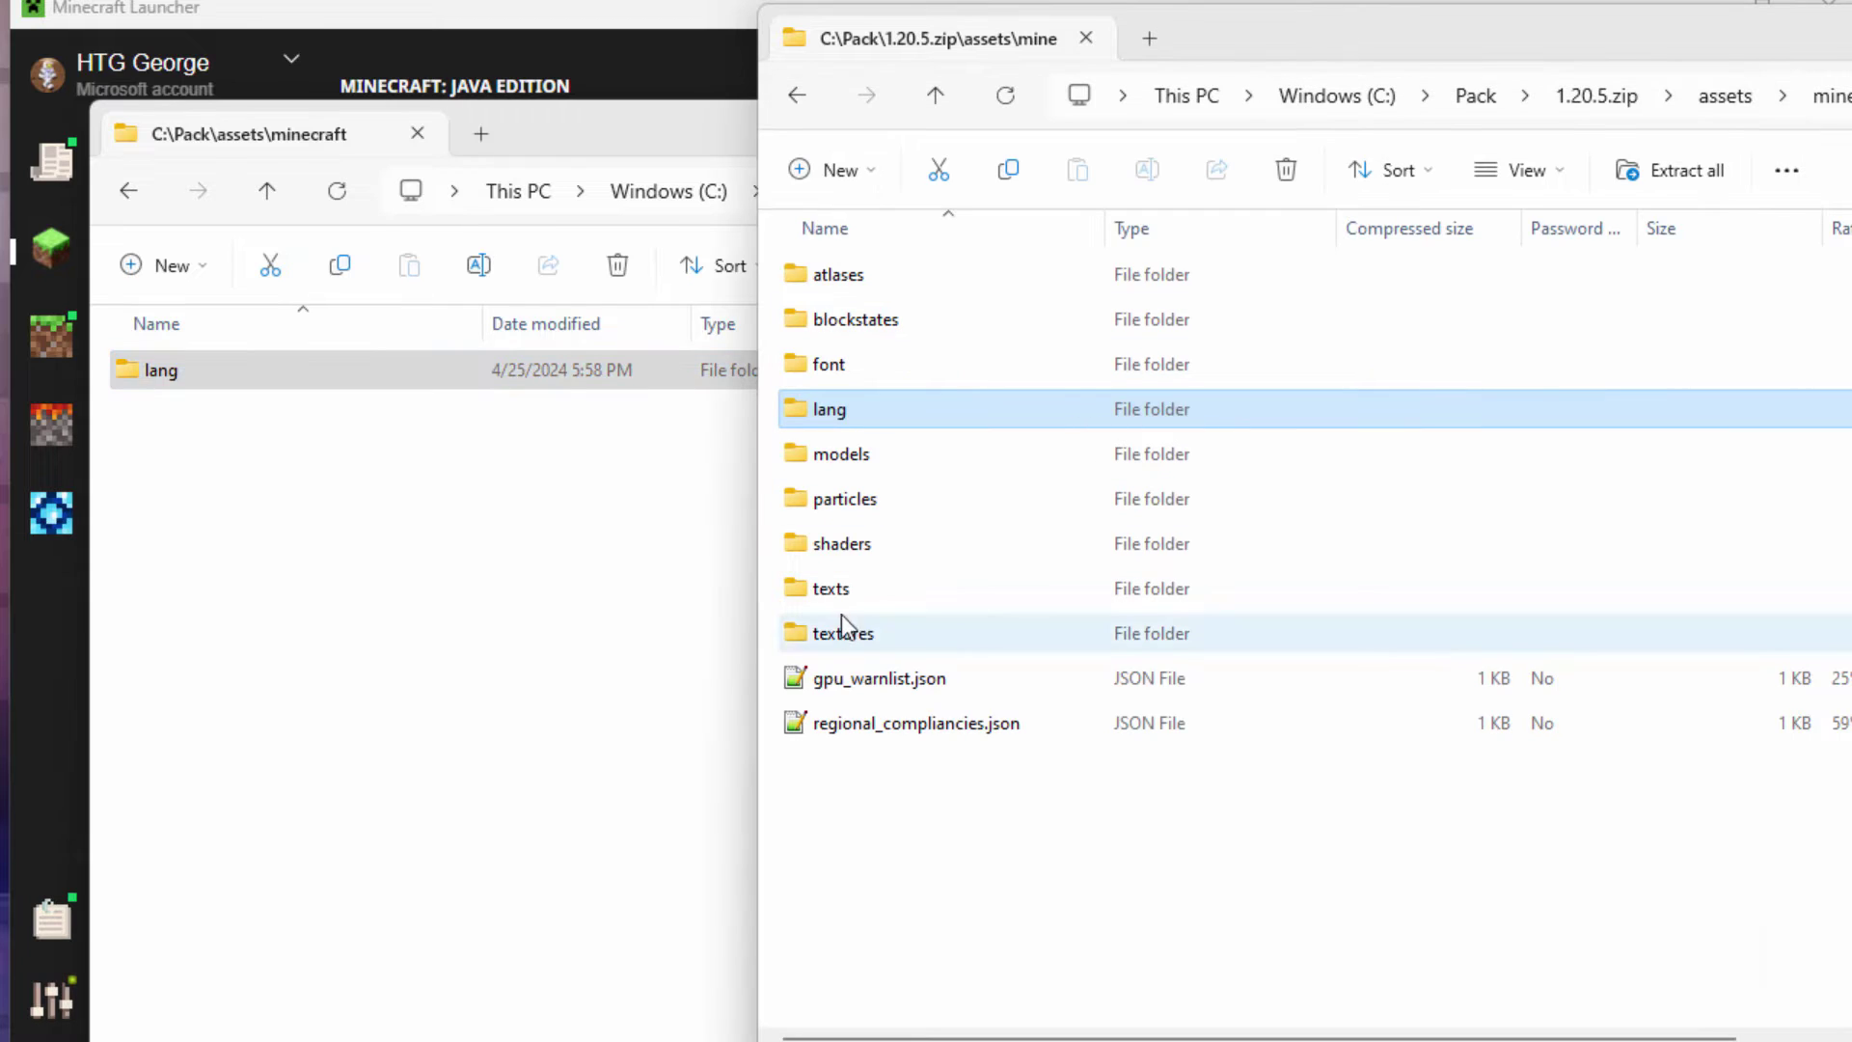
left_click(808, 593)
left_click_drag(806, 593, 332, 581)
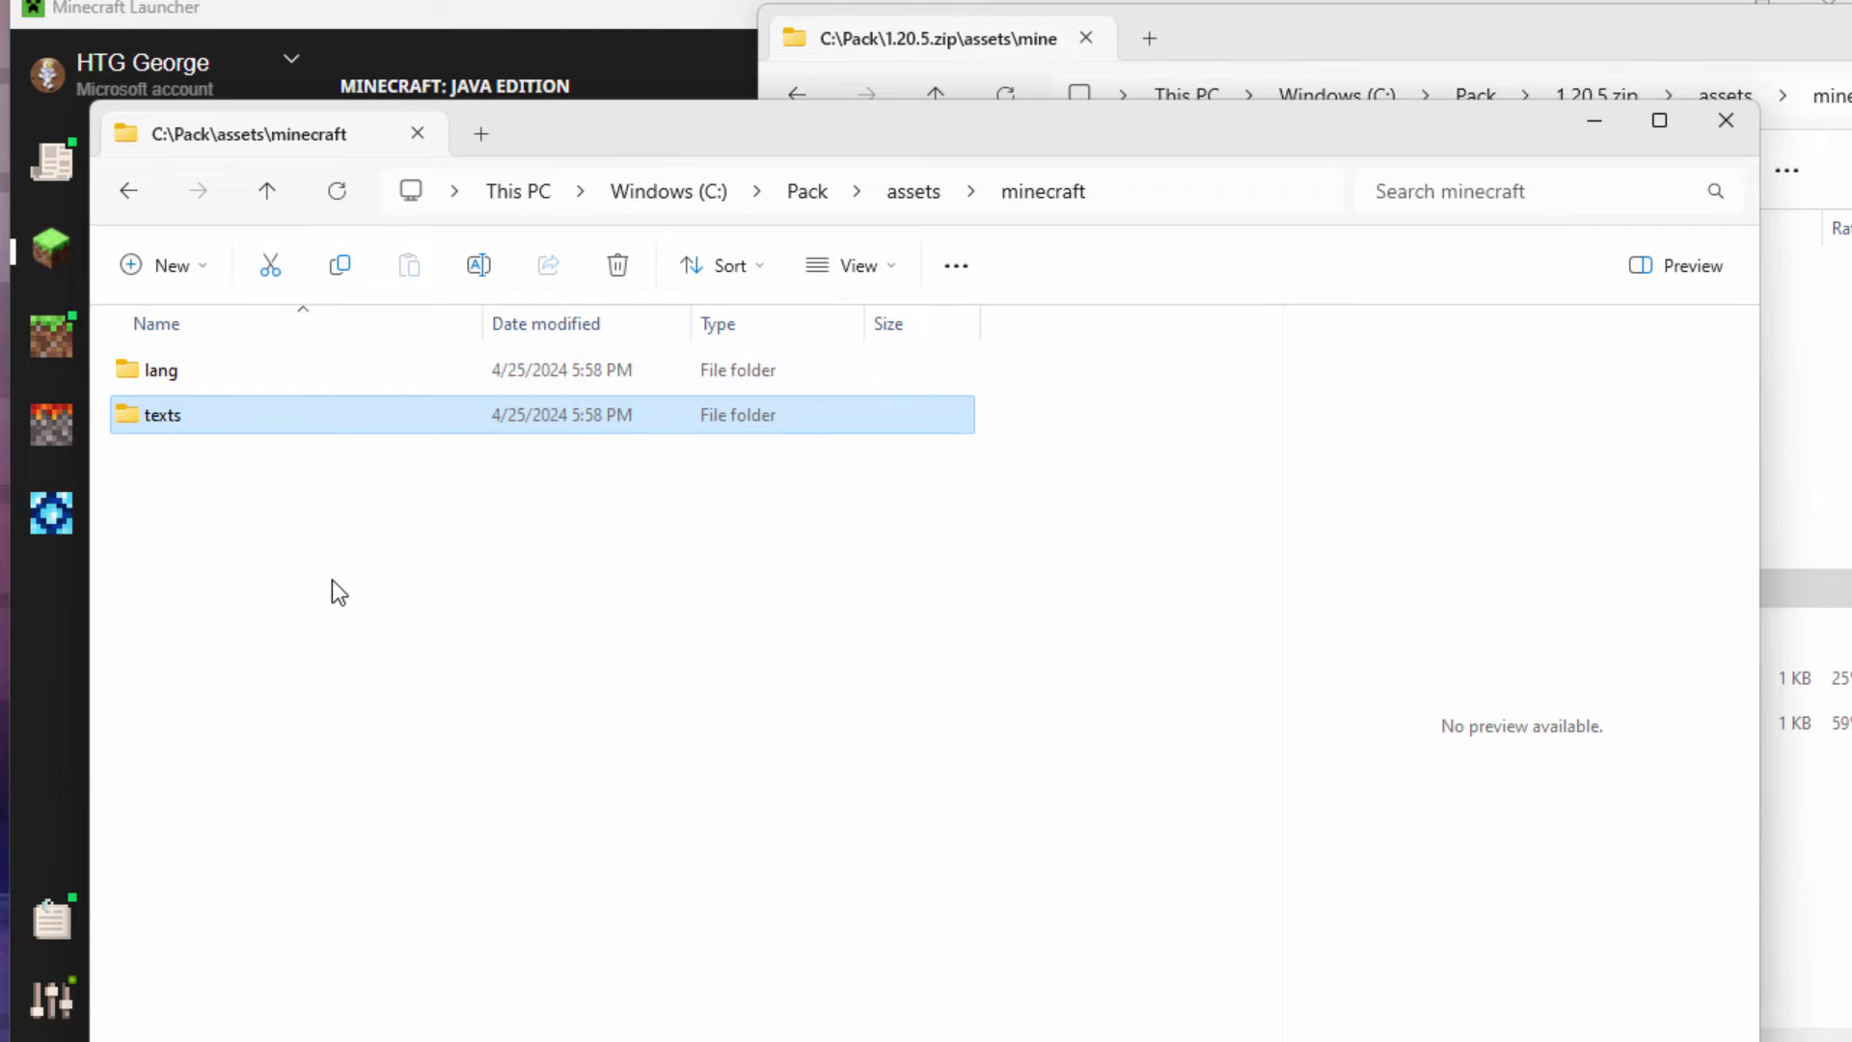
Close the zip window, go back up to C:\Pack, and select 1.20.5.zip
left_click(1803, 54)
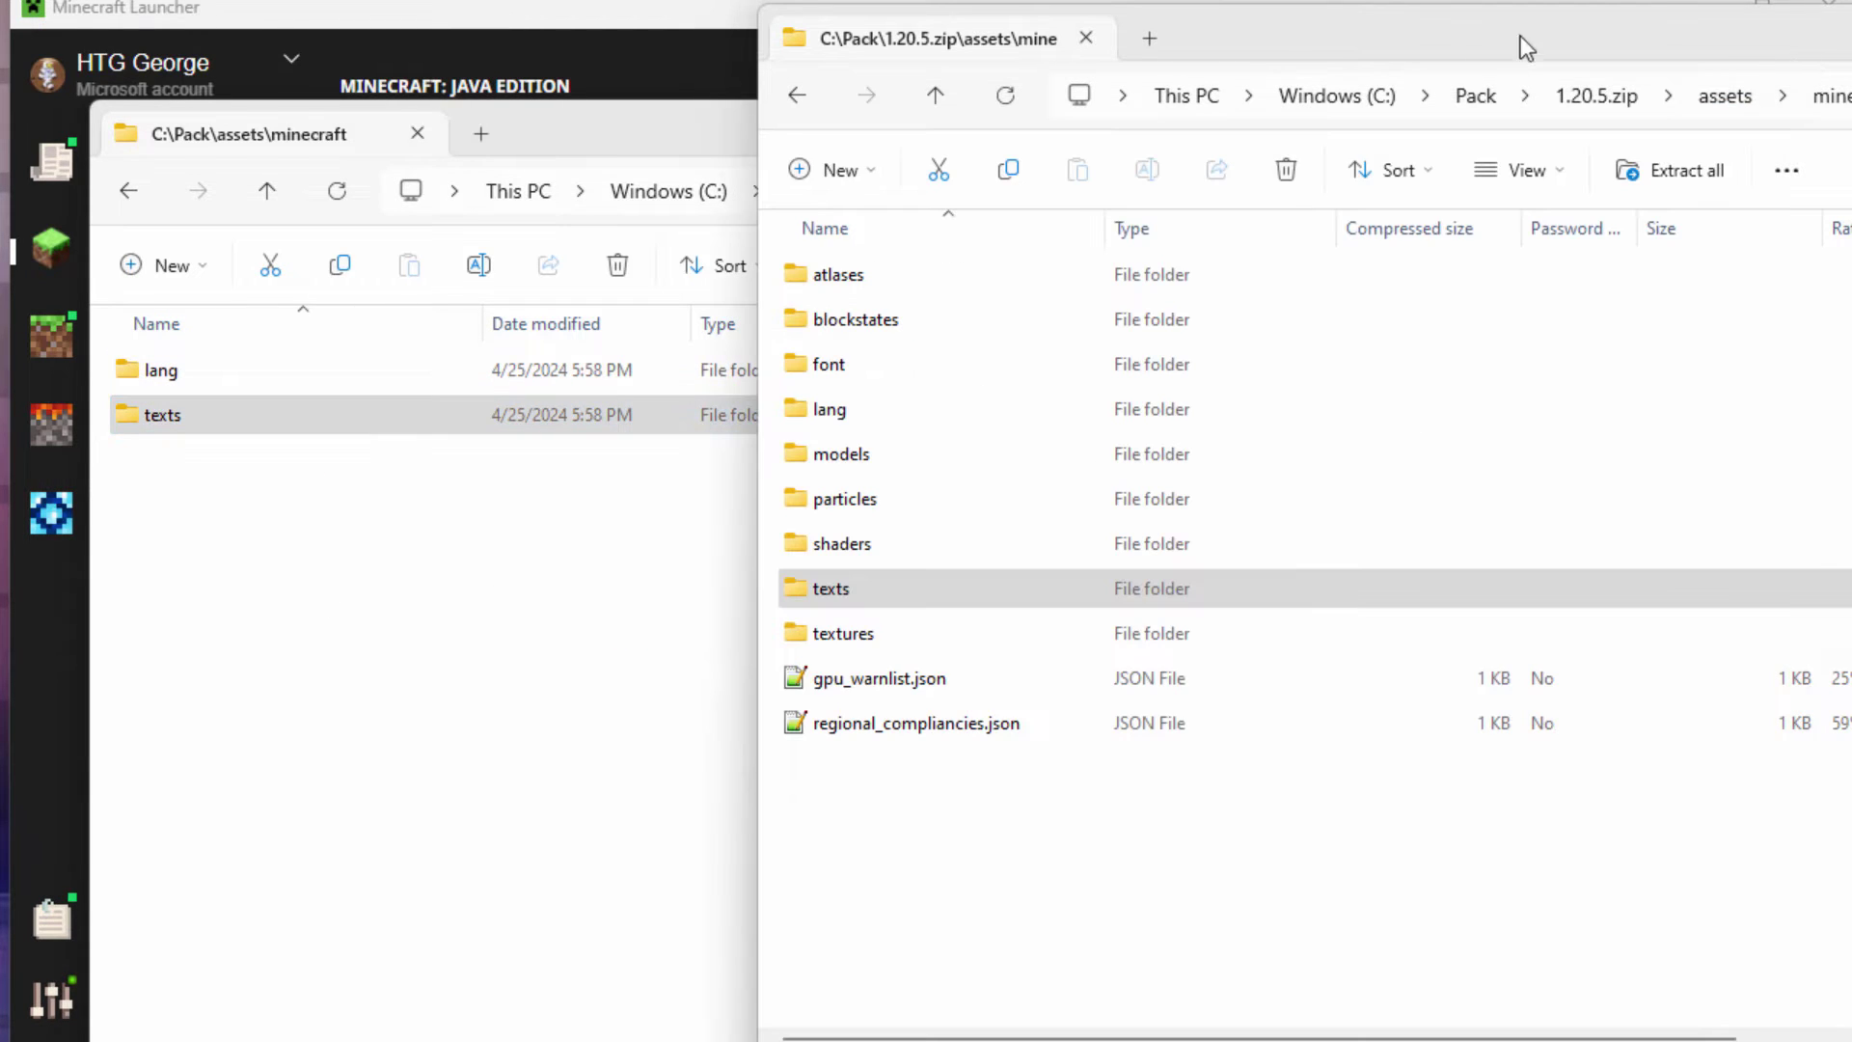
left_click_drag(1516, 37, 1094, 25)
key("alt+F4")
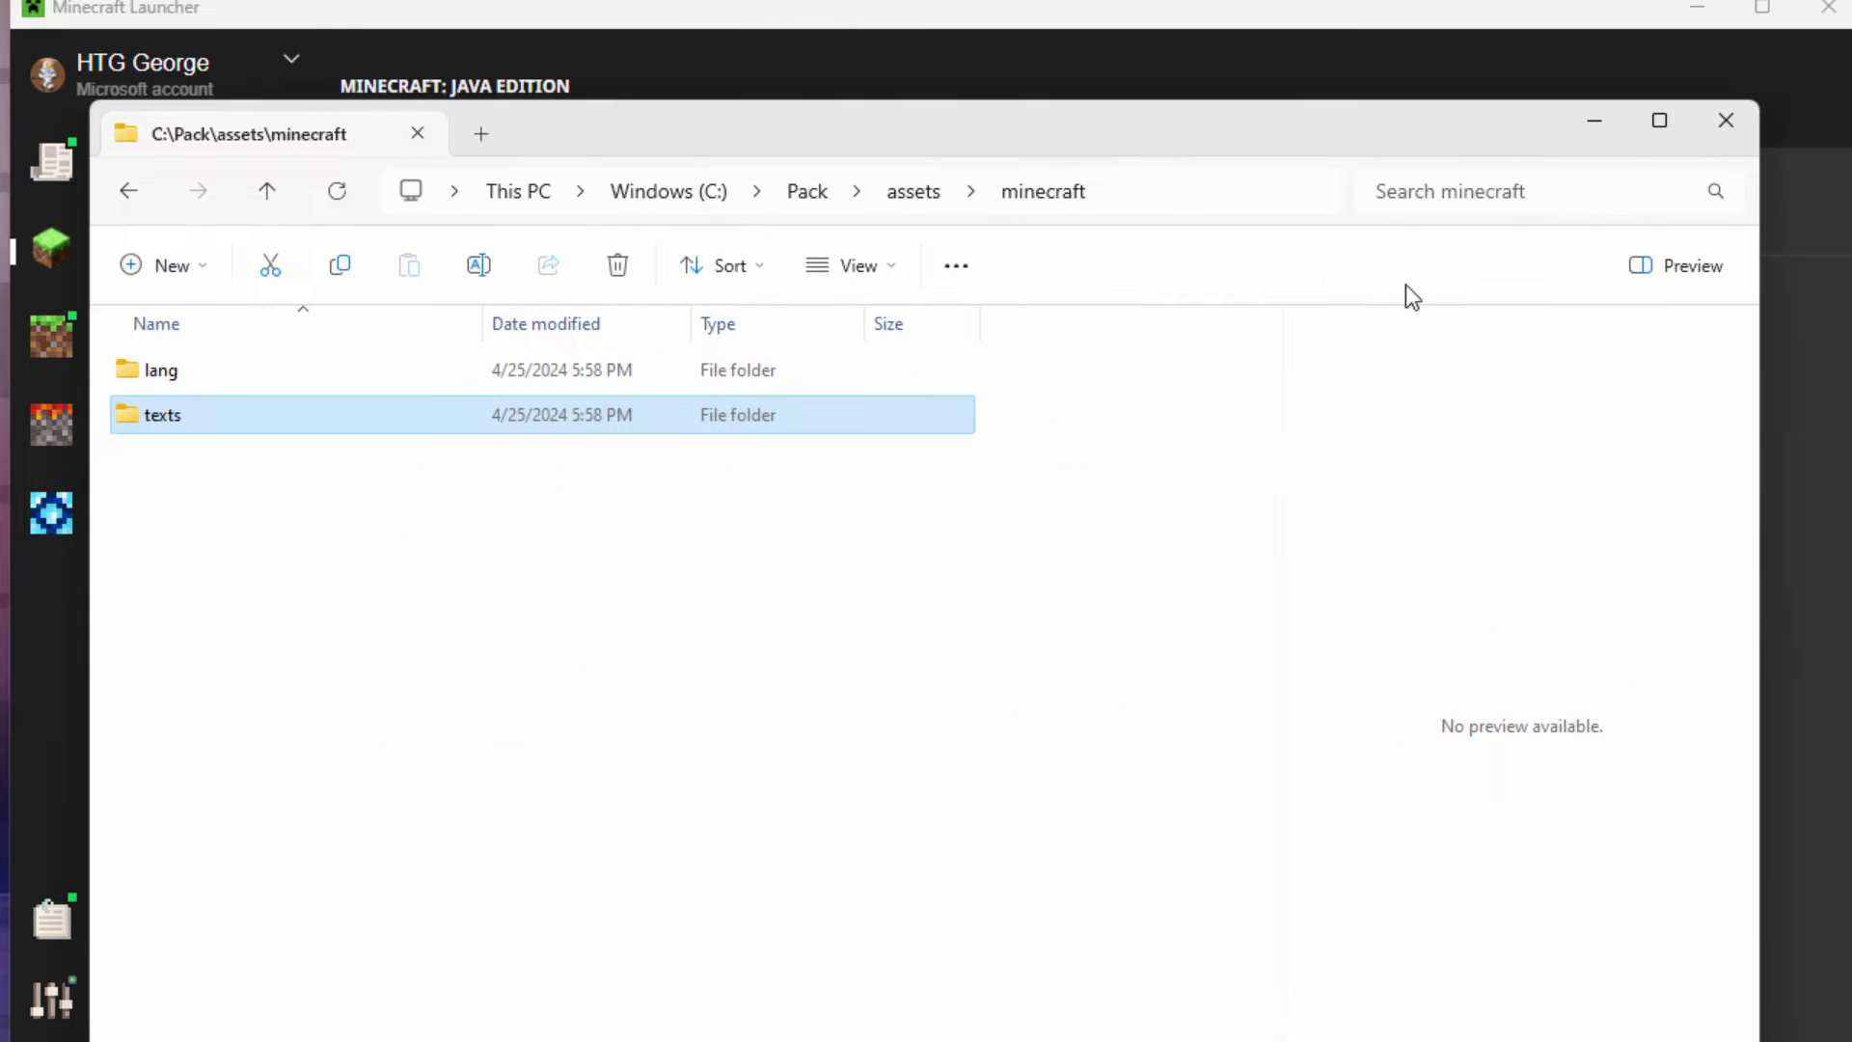
left_click(793, 198)
left_click(364, 429)
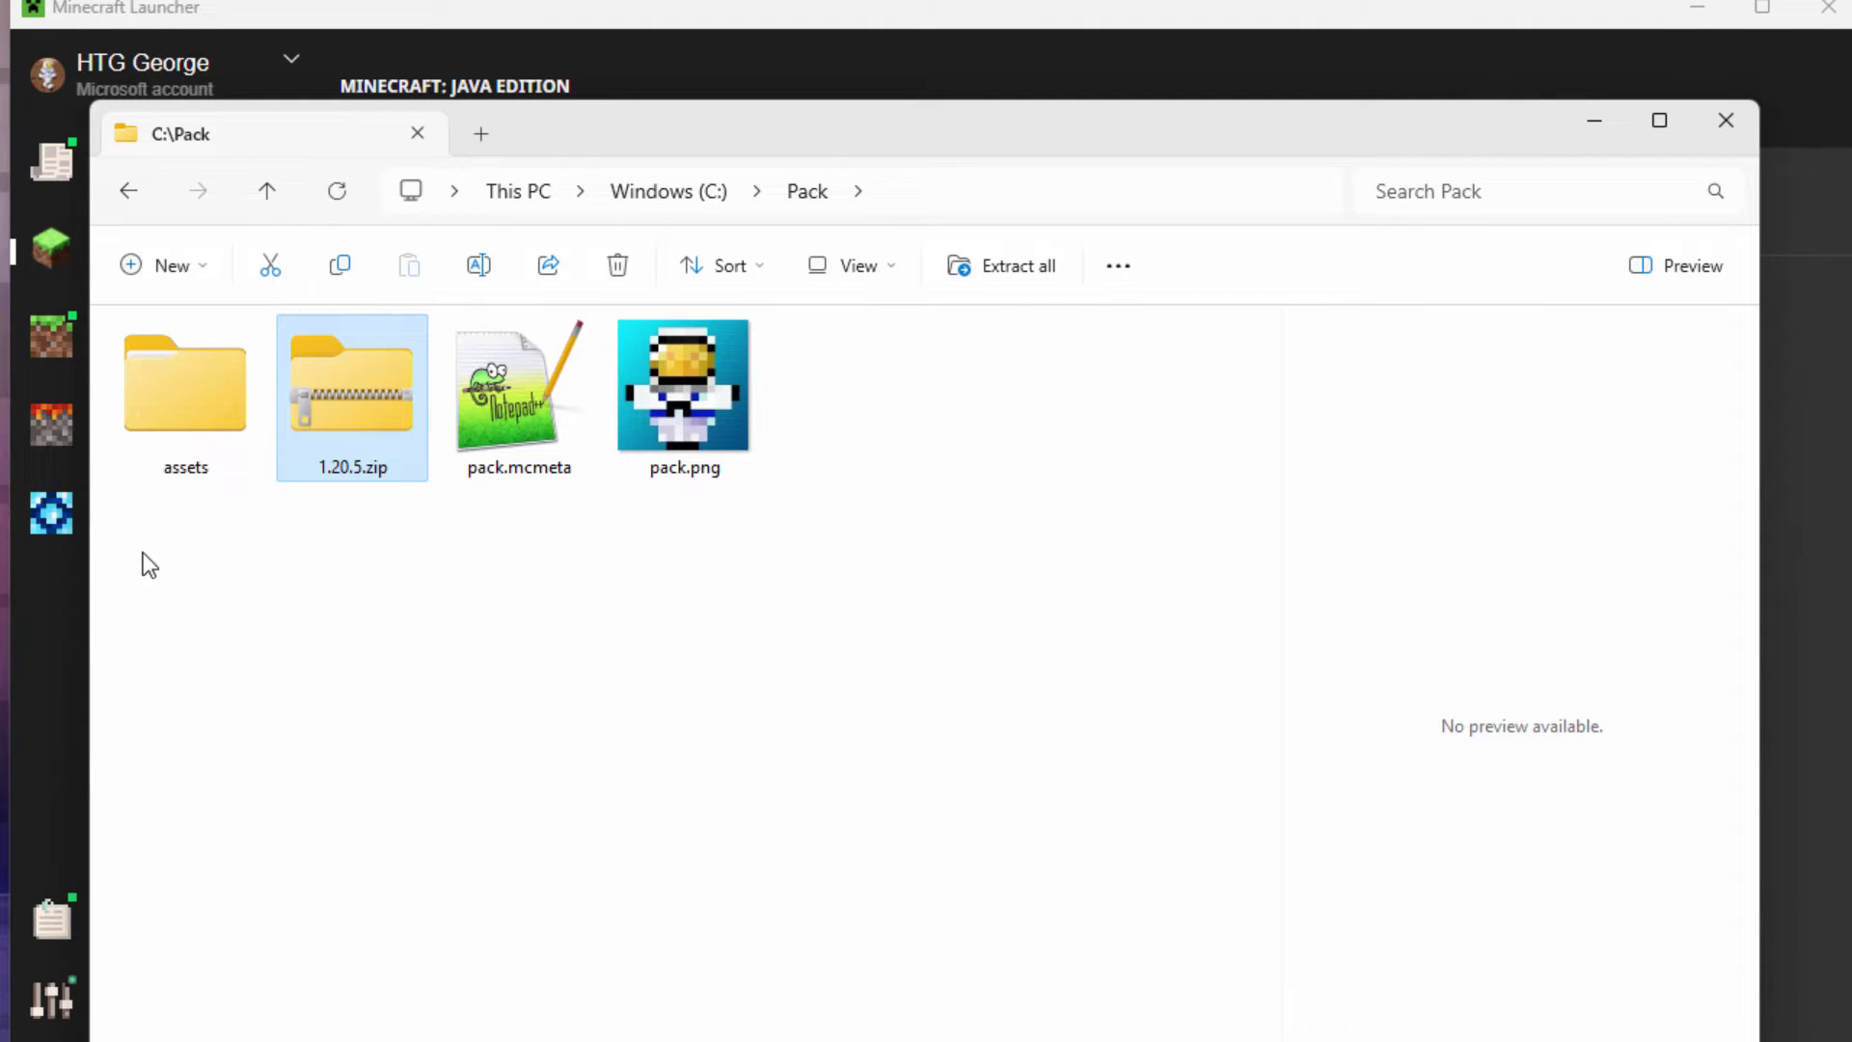
Navigate into C:\Pack\assets\minecraft\lang to confirm en_us.json (418 KB) is there
double_click(181, 401)
double_click(141, 378)
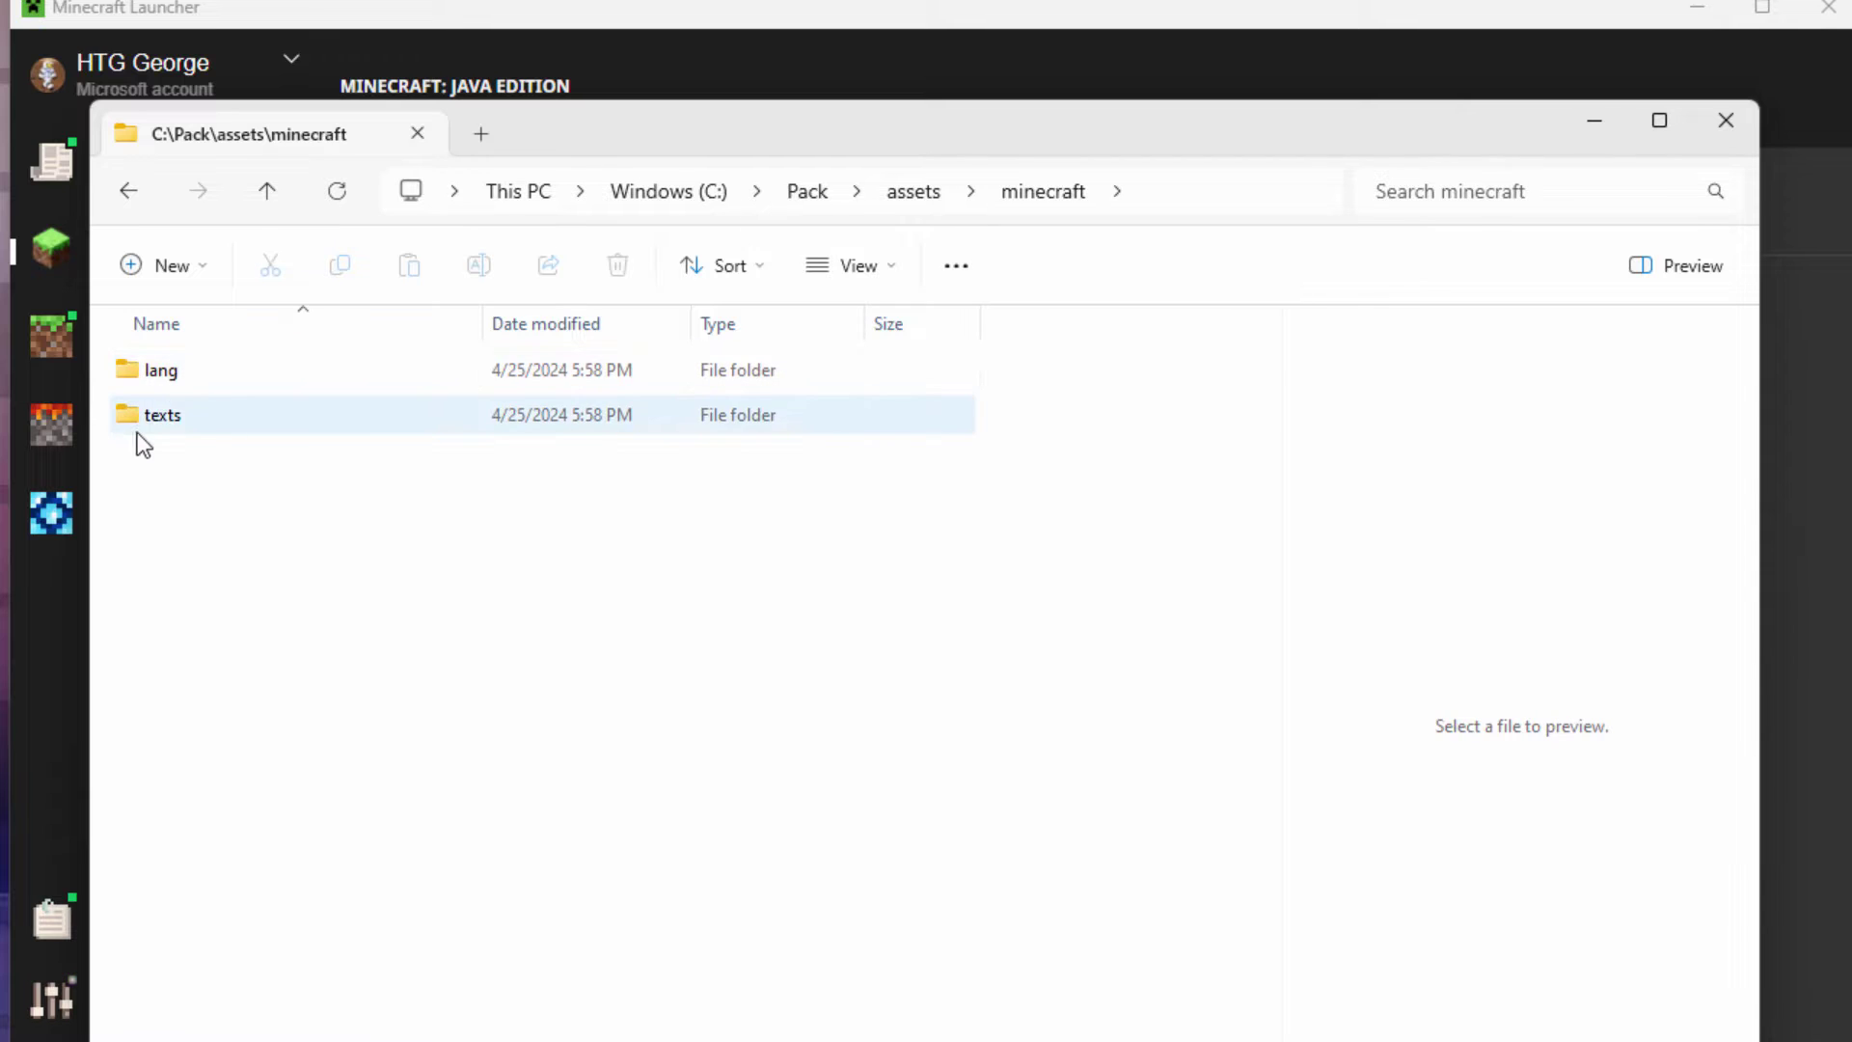
double_click(131, 374)
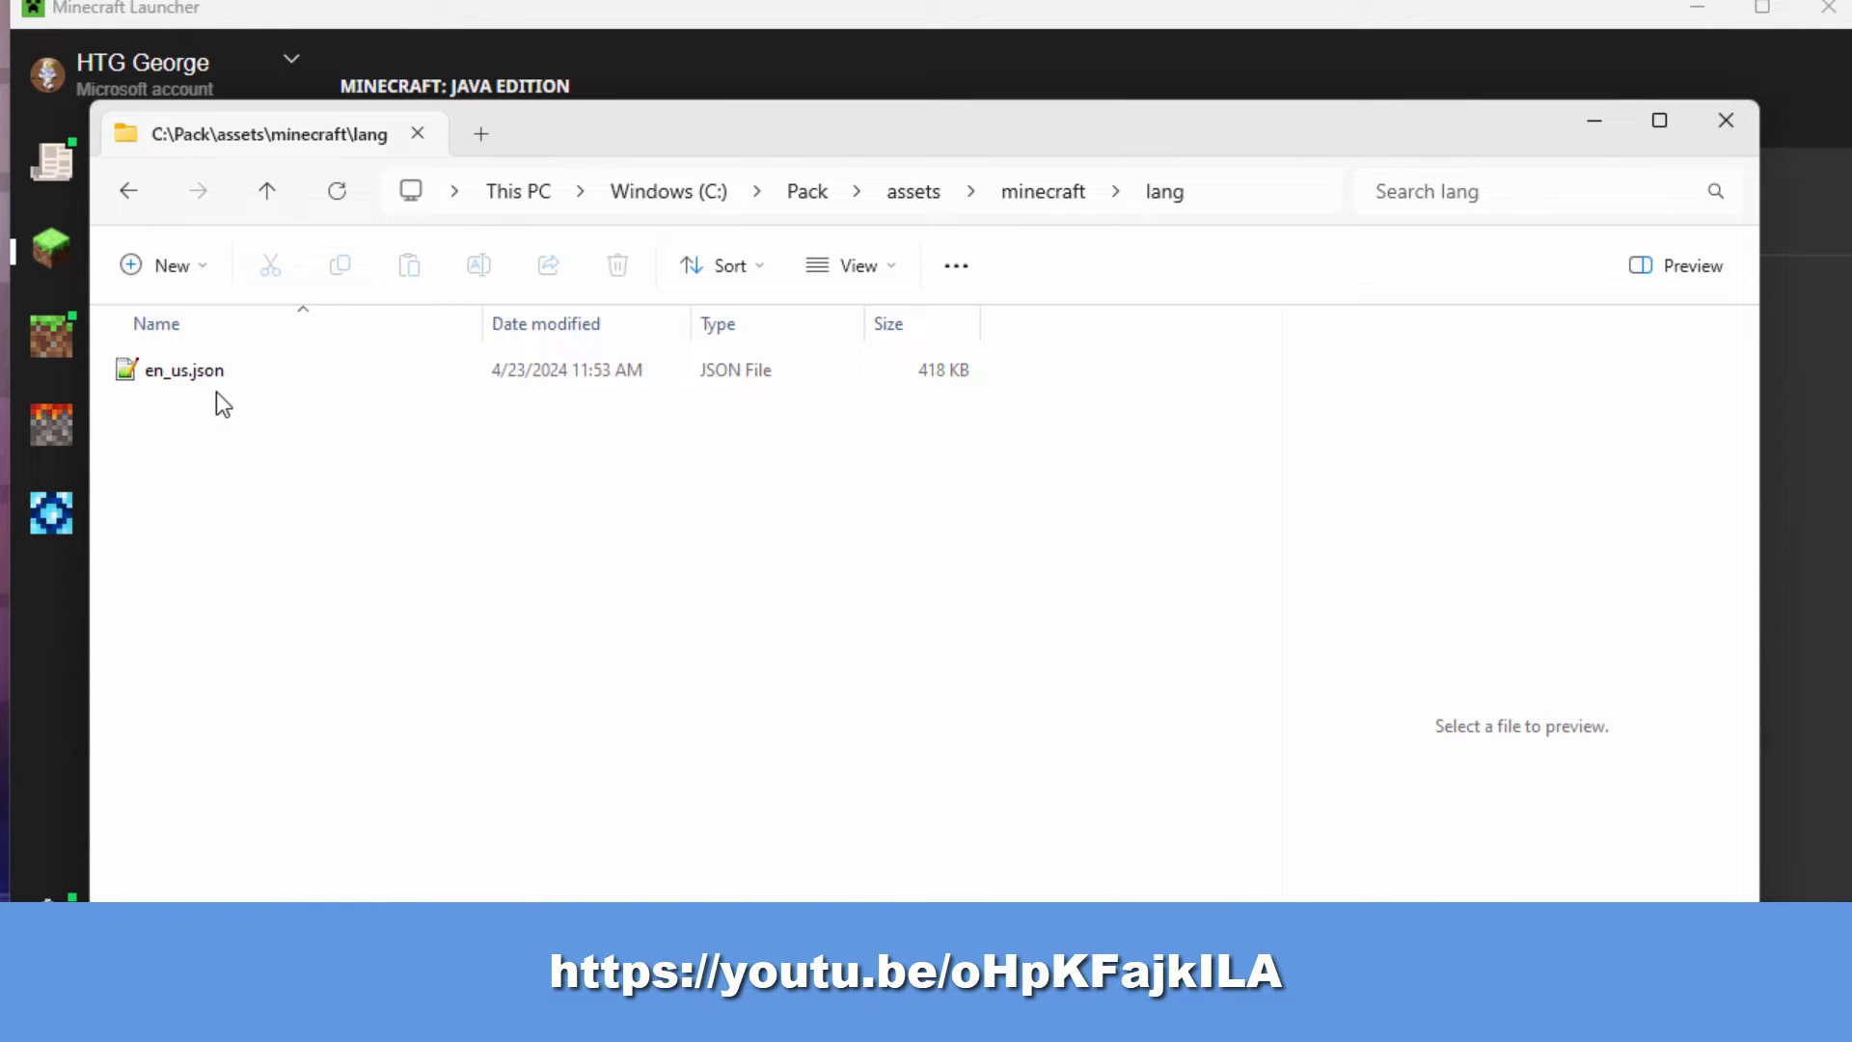
Delete credits.json, end.txt and postcredits.txt from the texts folder, keeping only splashes.txt
left_click(1046, 199)
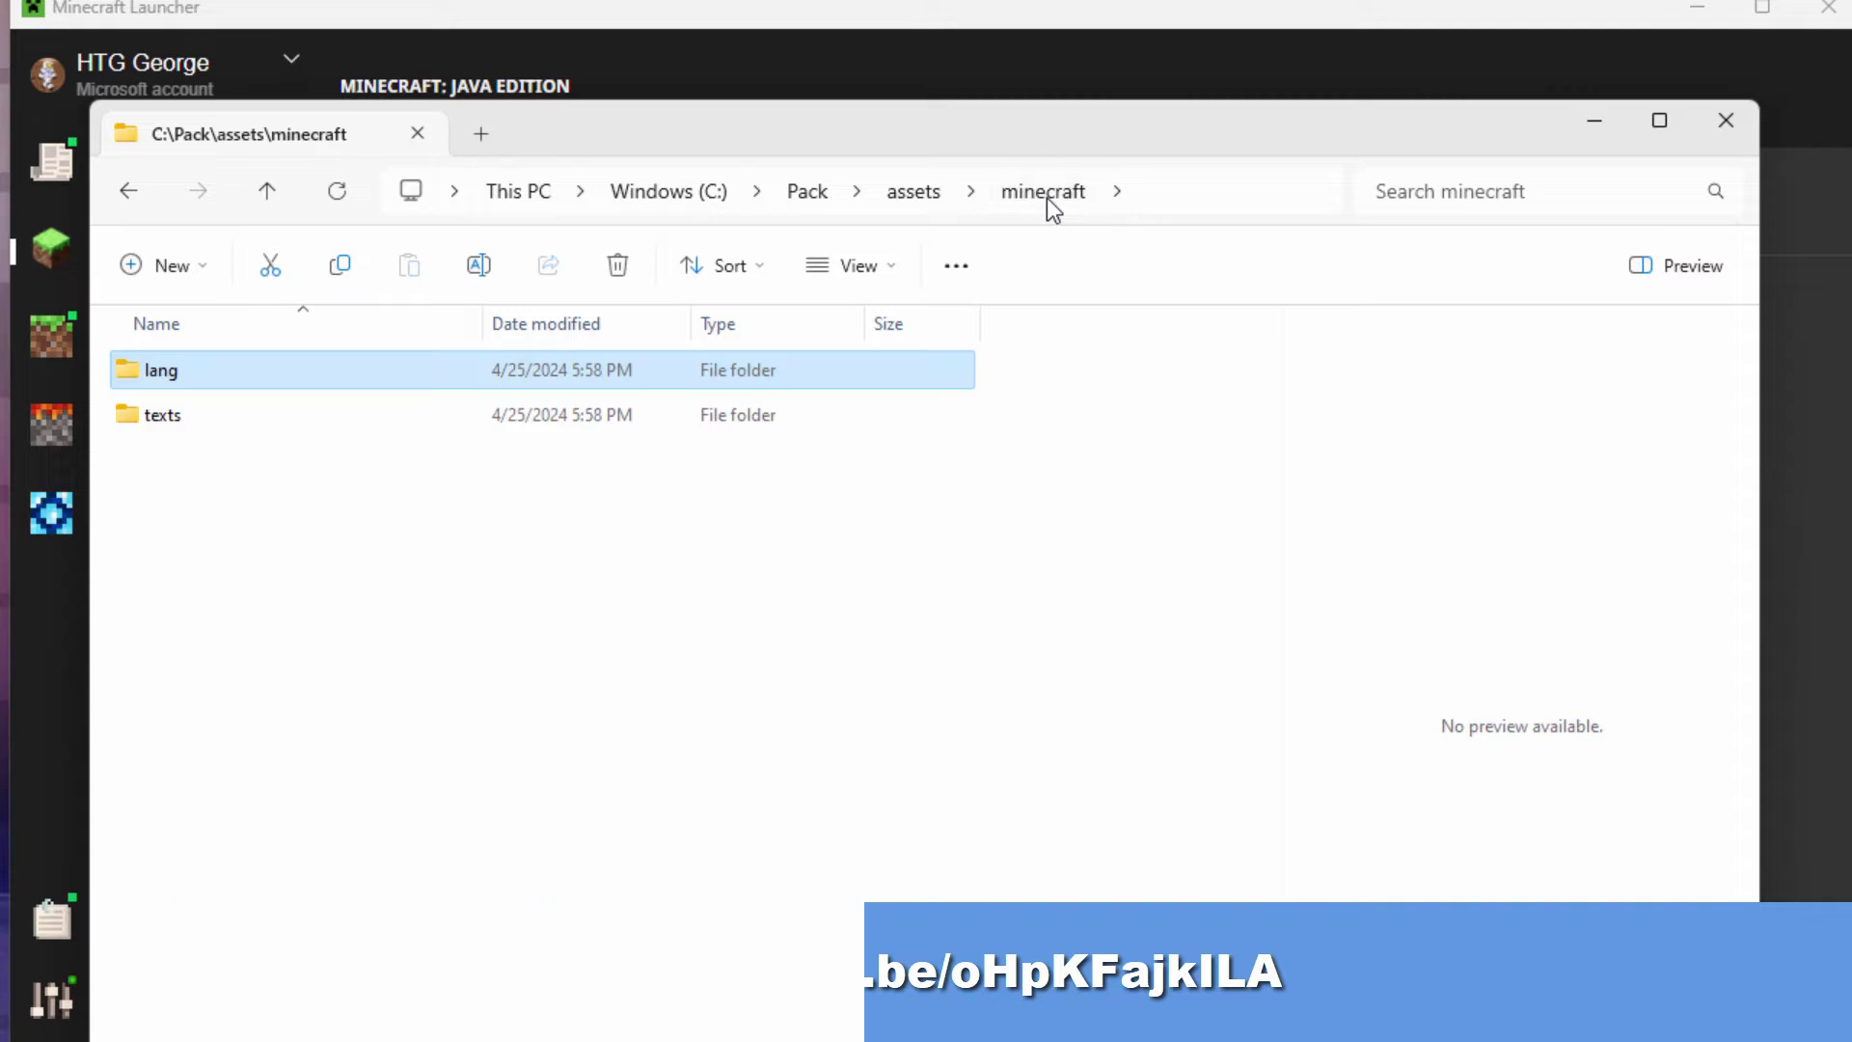
double_click(117, 421)
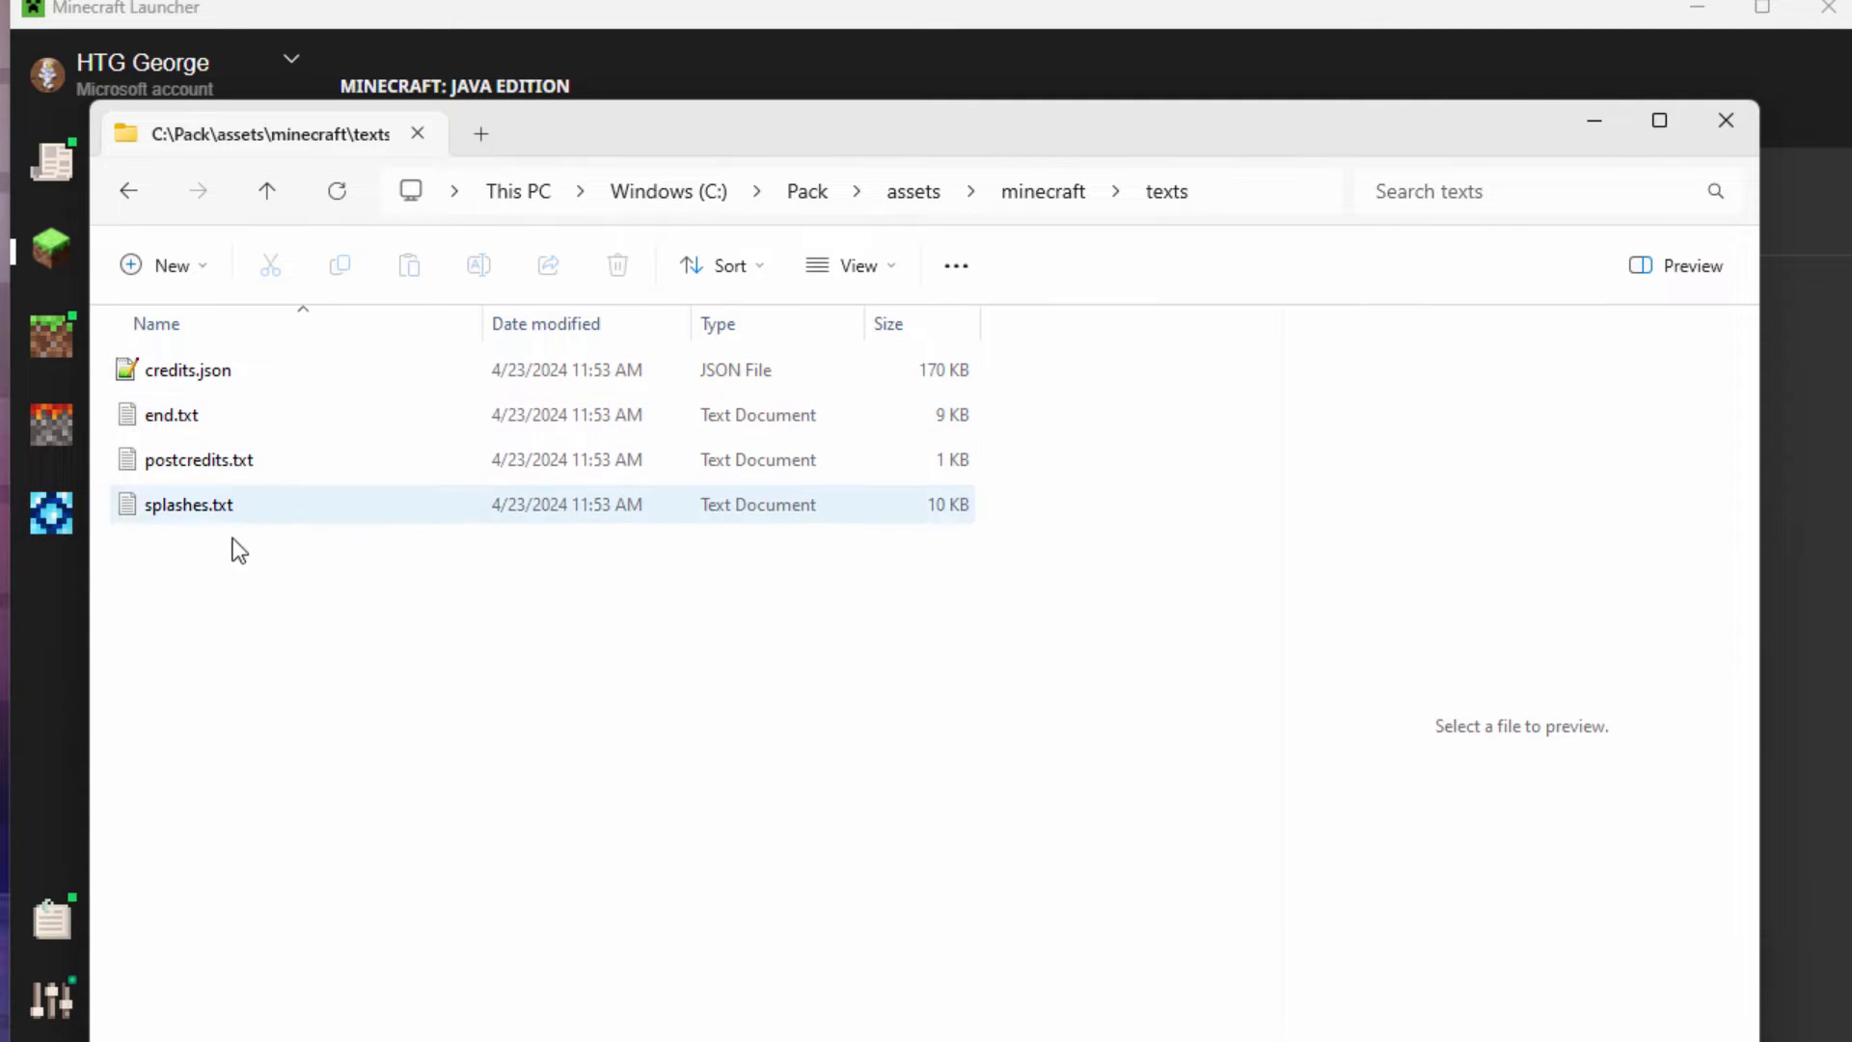
left_click(265, 517)
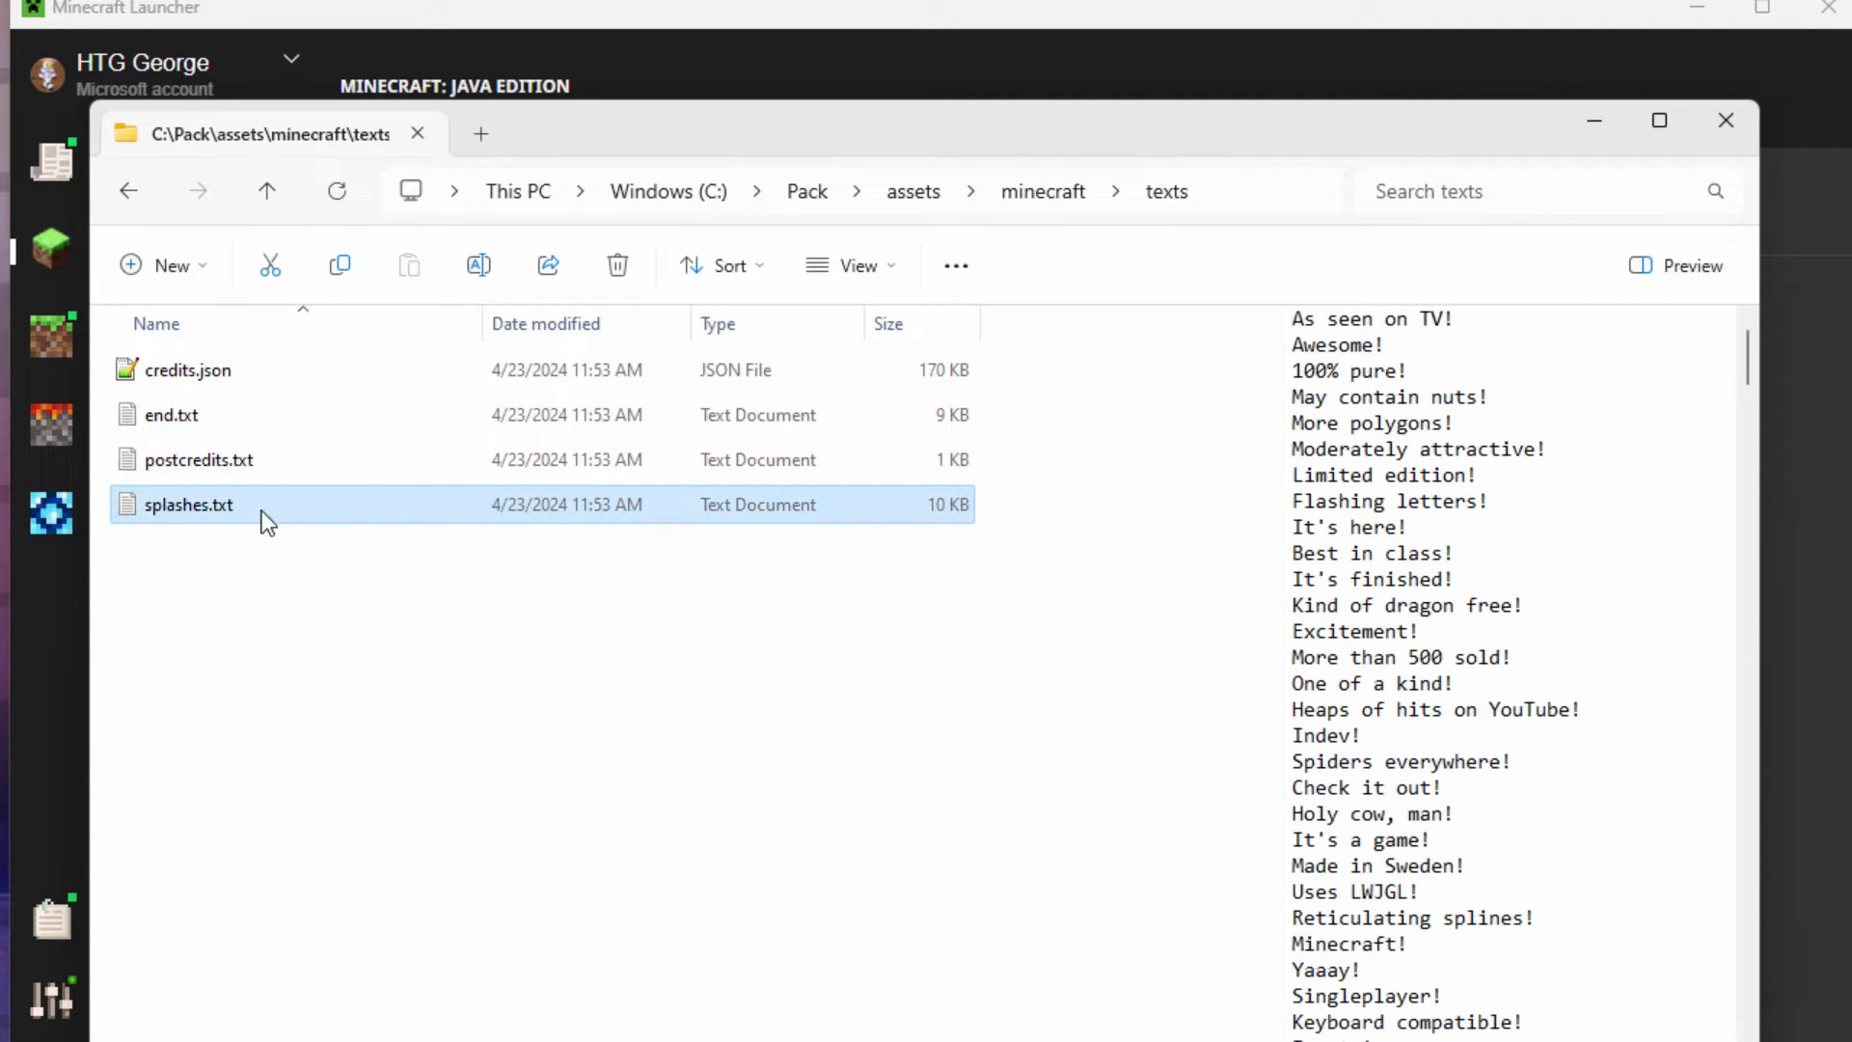
left_click(258, 374)
key("Delete")
key("Delete")
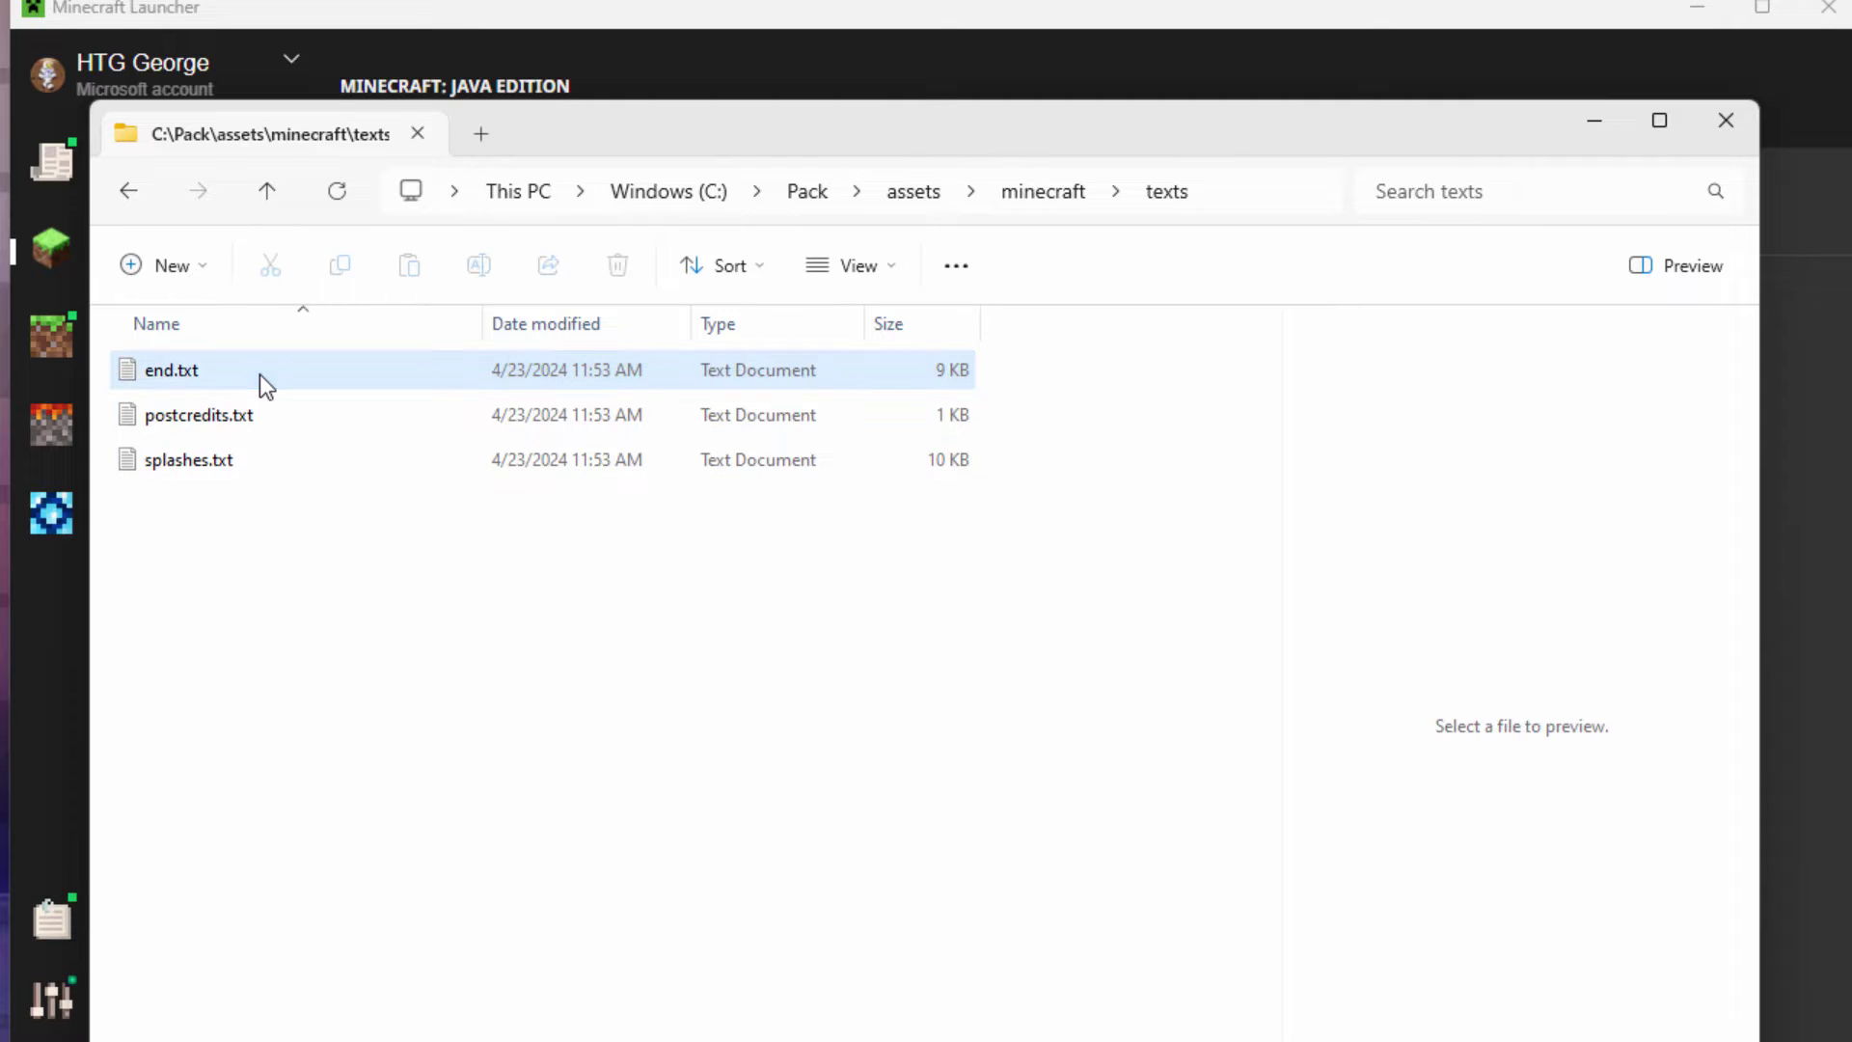
key("Delete")
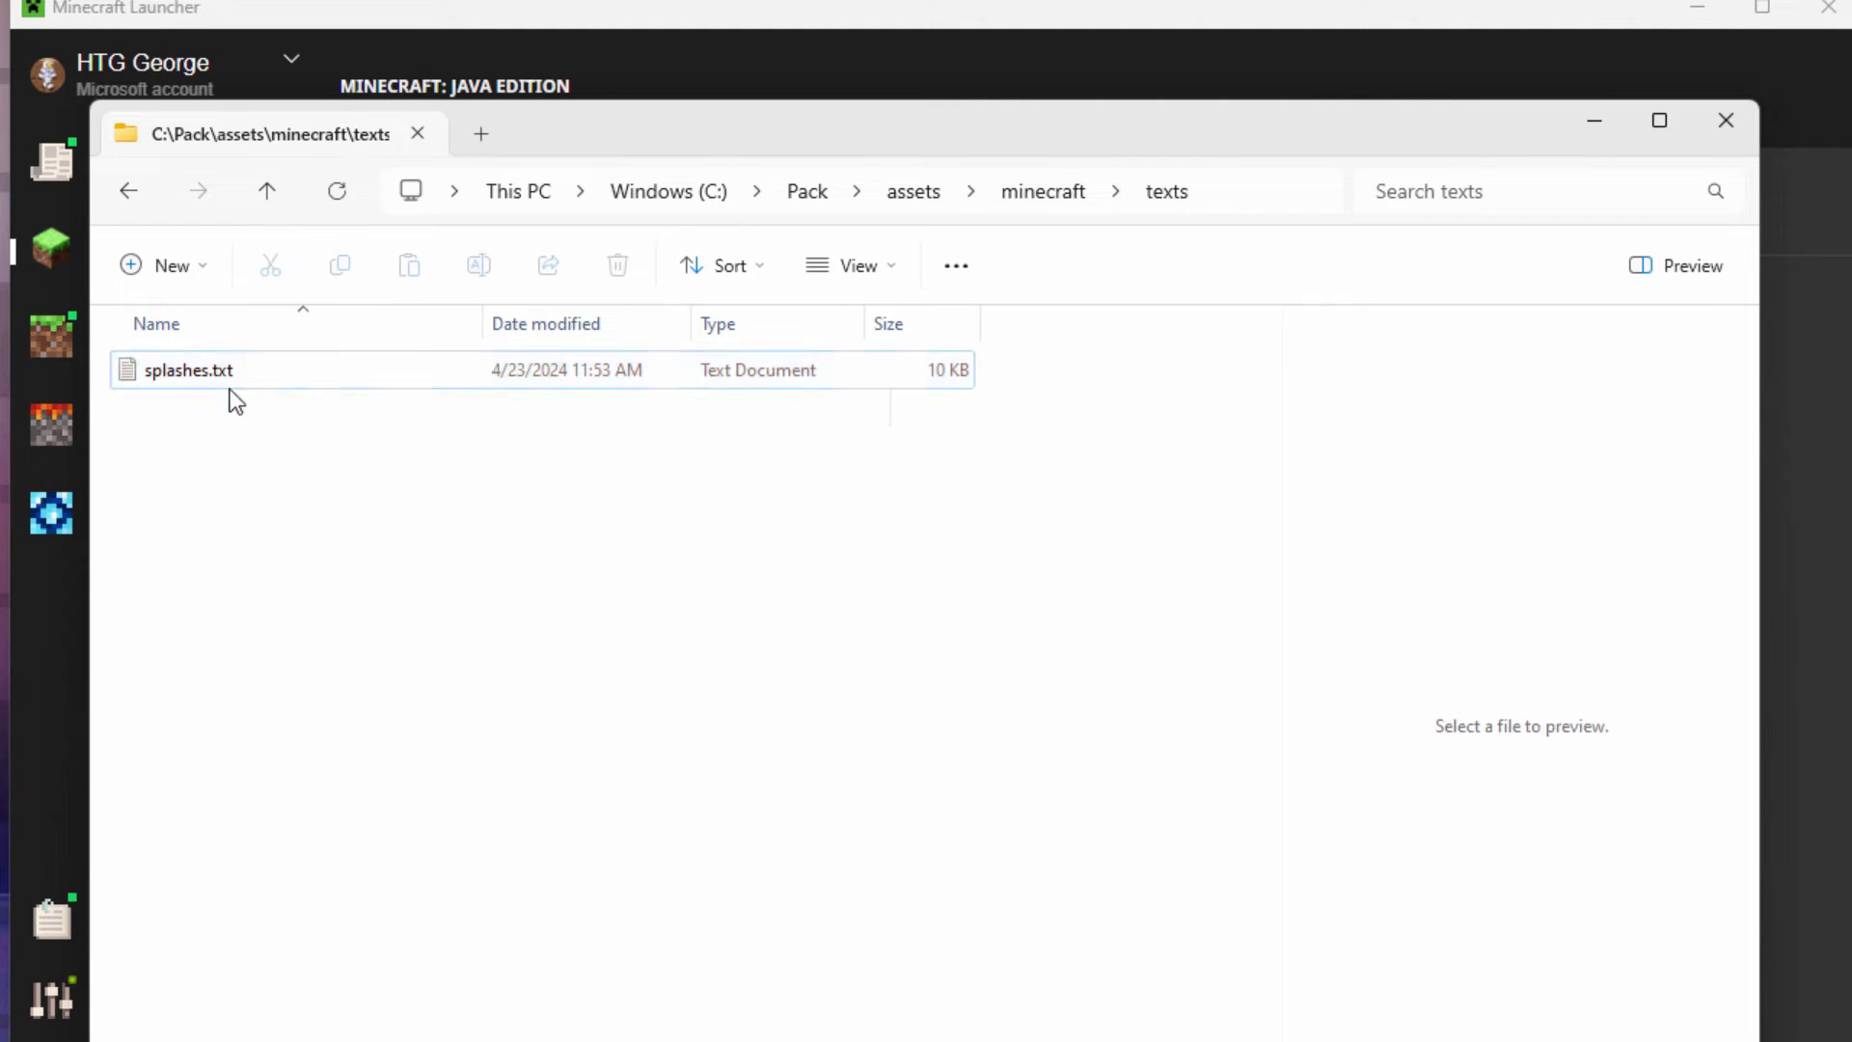
left_click(1059, 199)
Show the lang folder's en_us.json in the Large icons view
double_click(137, 375)
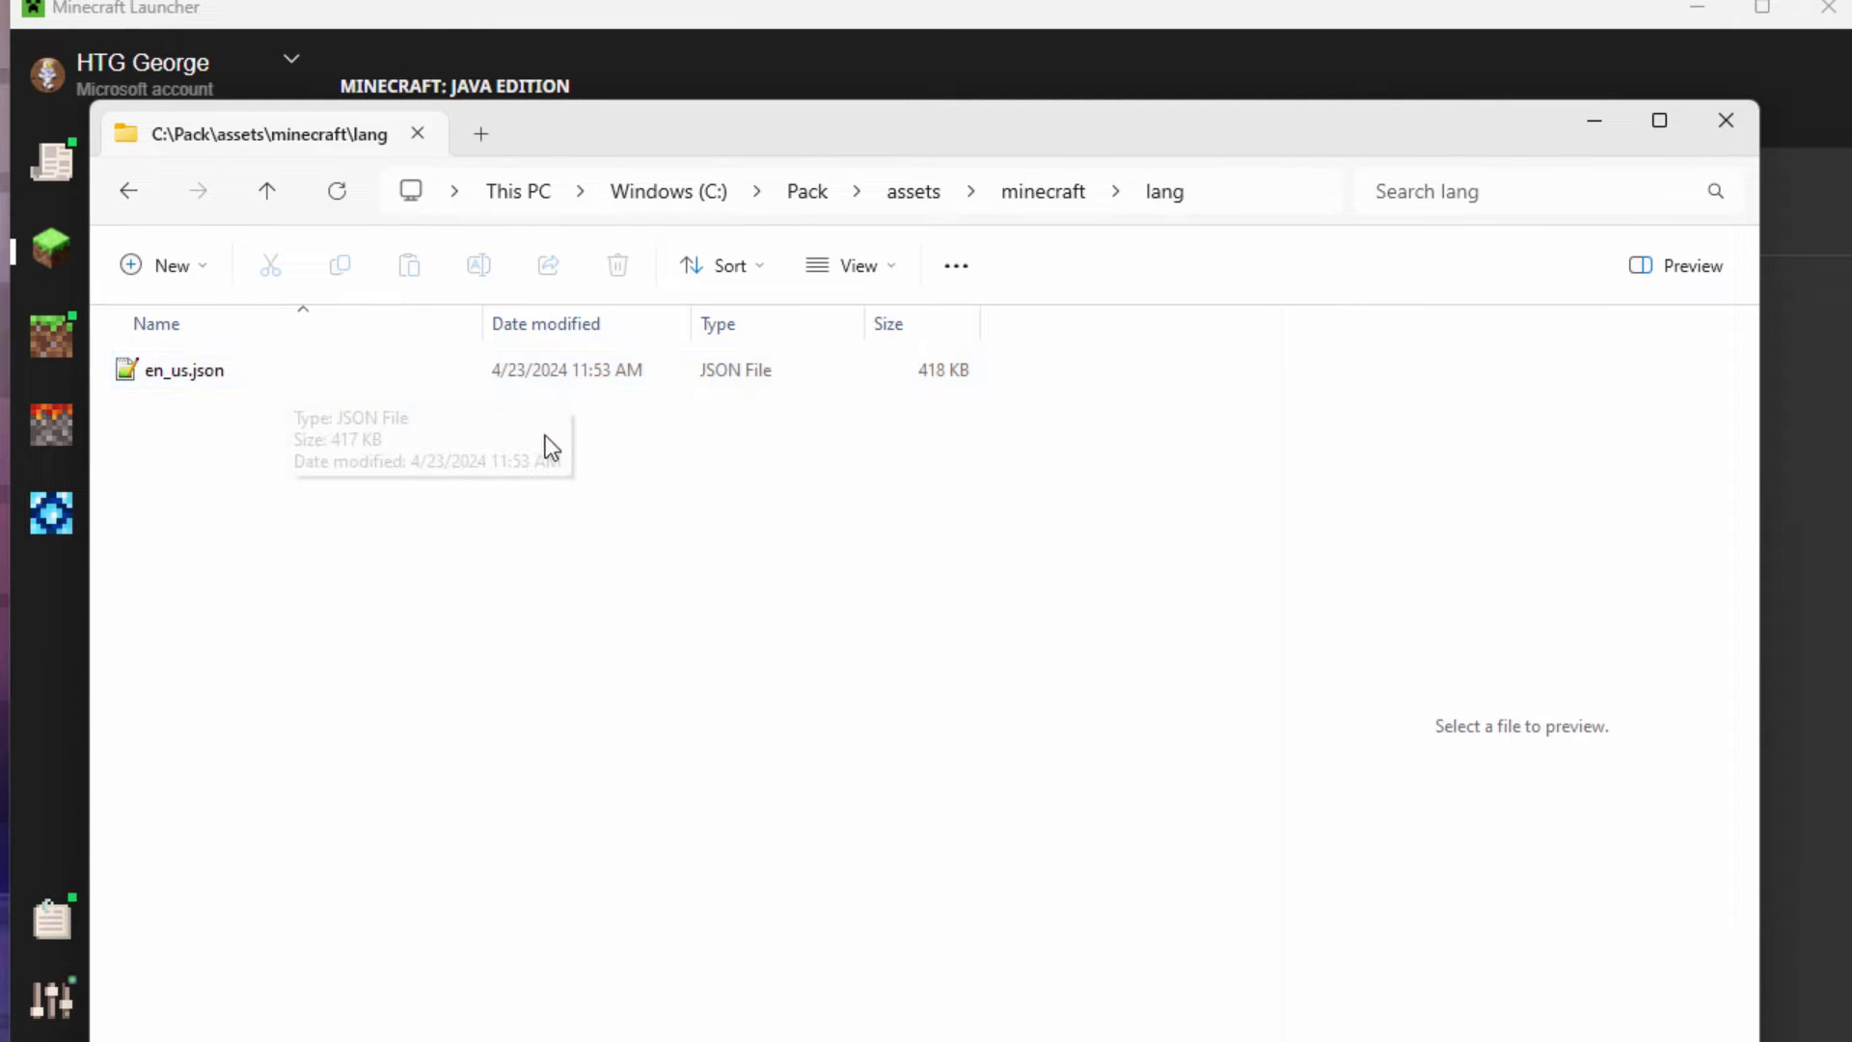
left_click(889, 267)
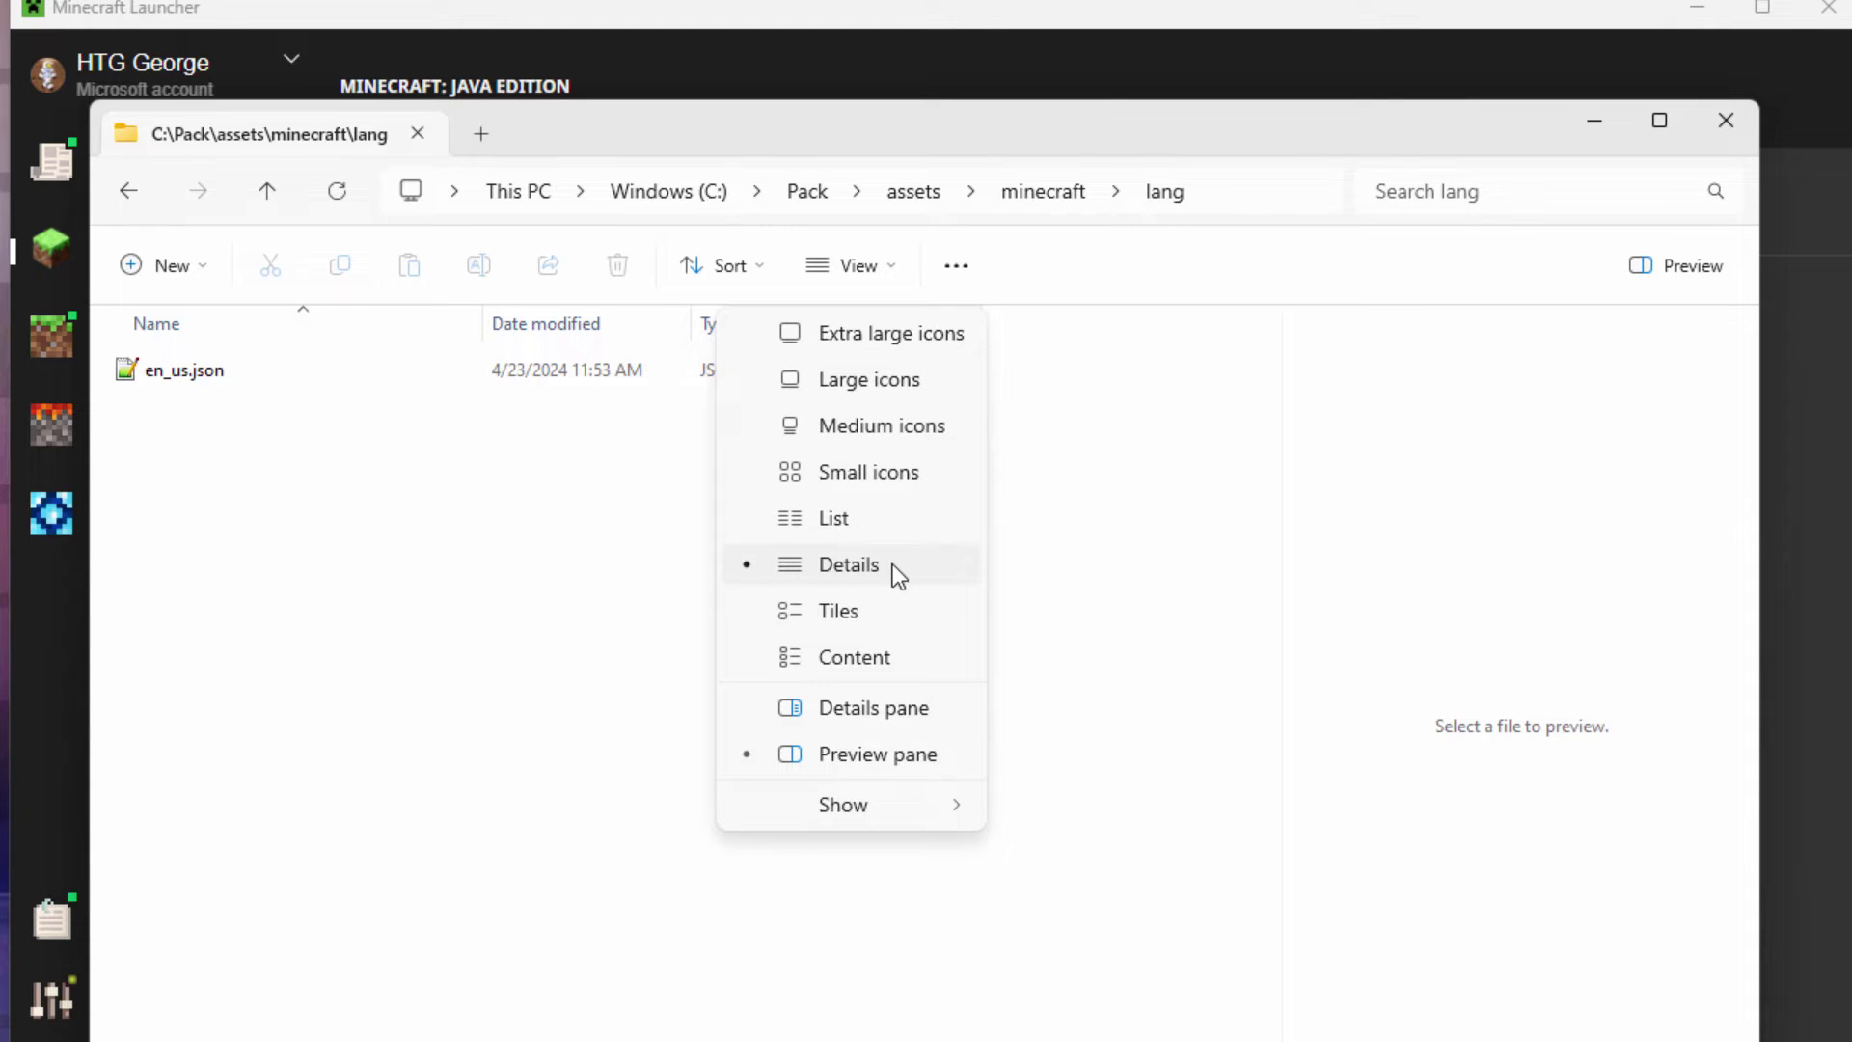
left_click(849, 385)
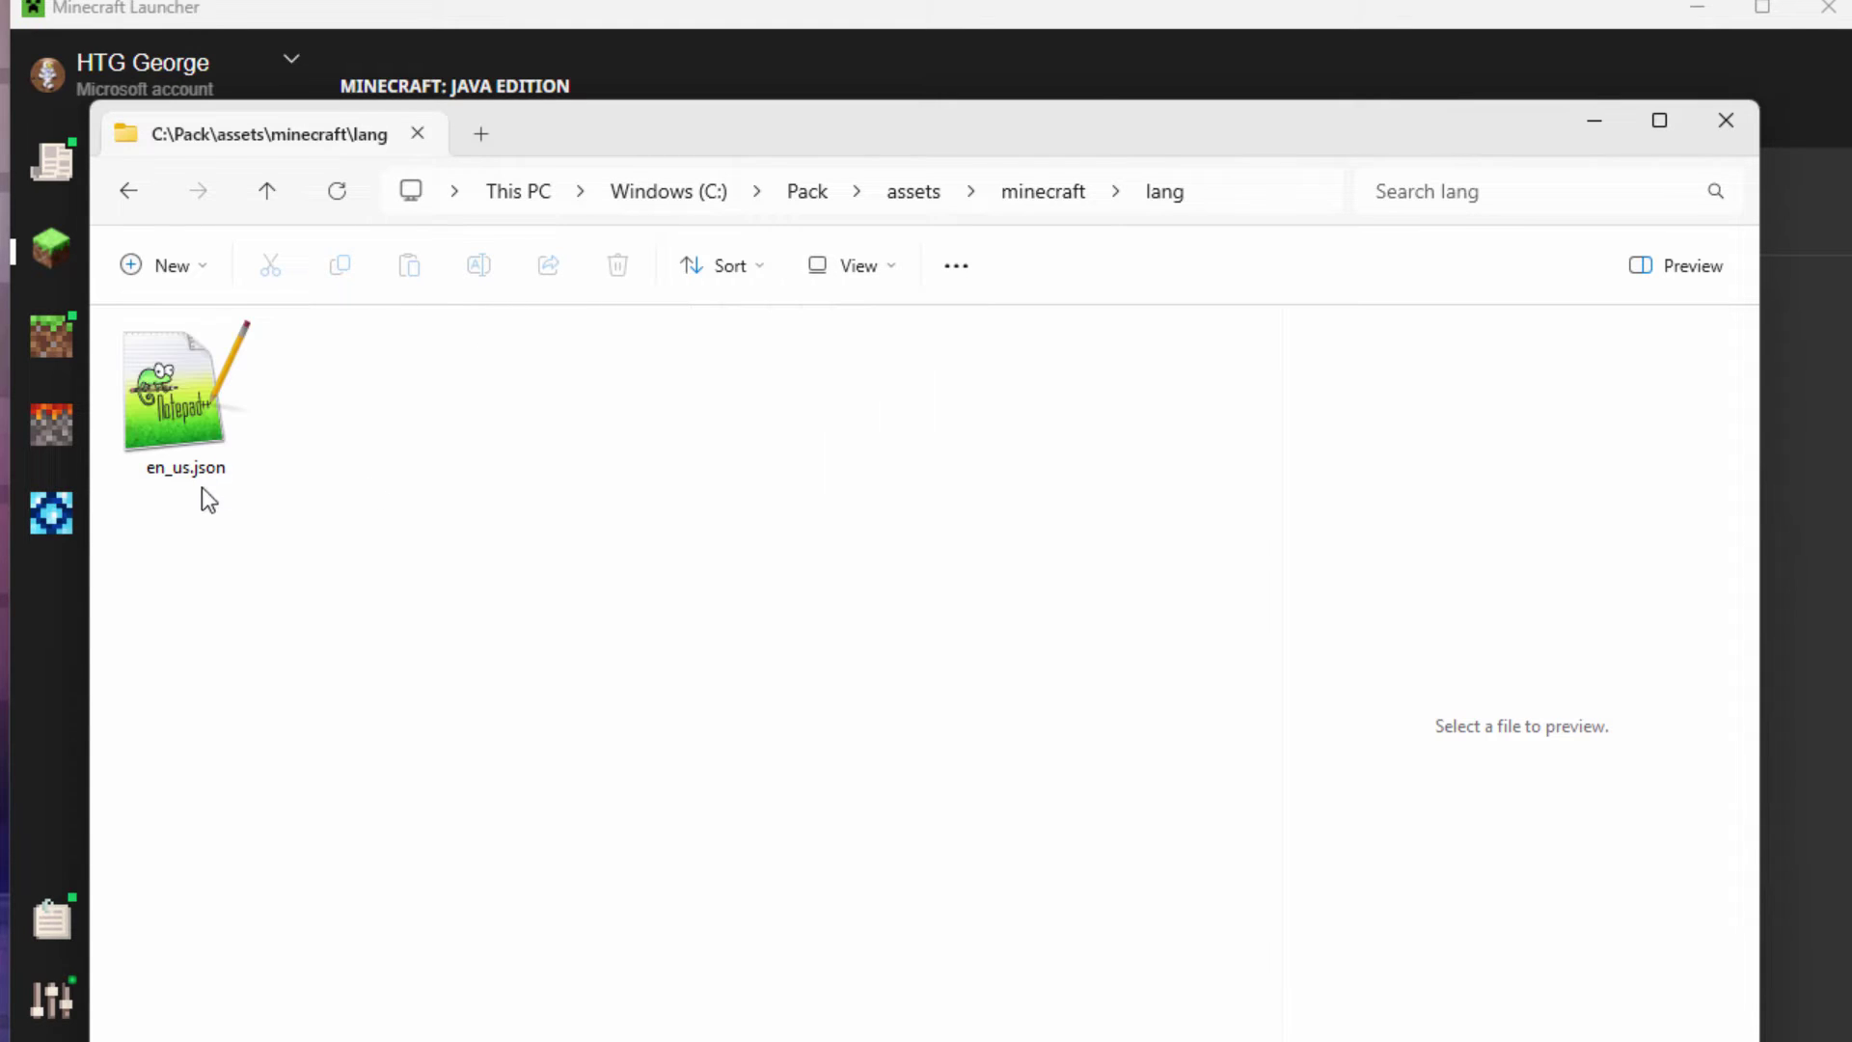